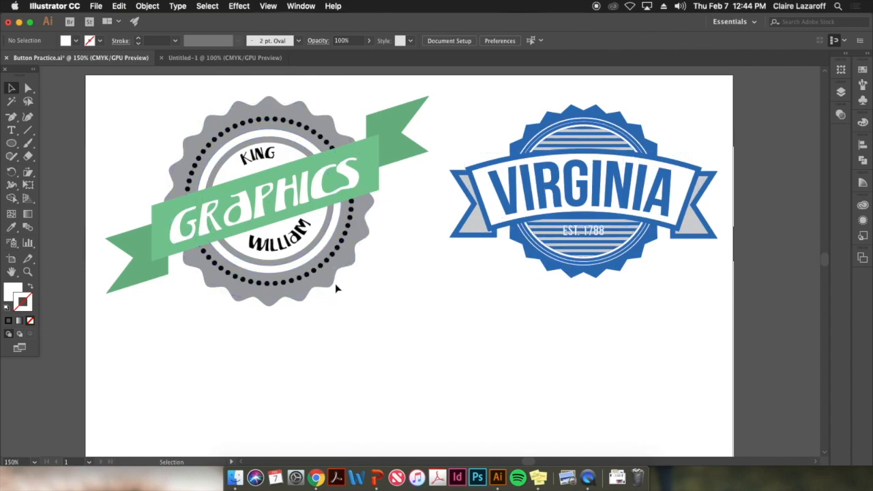
Step: In the Untitled-1 document, draw a perfect circle about 6.32 in wide on the artboard
{"action": "left_click", "coordinate": [212, 60]}
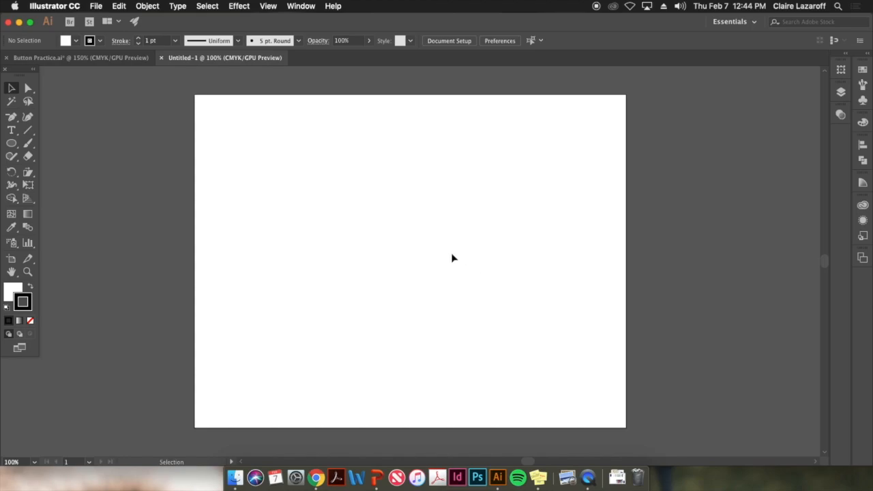
{"action": "left_click_drag", "start_coordinate": [436, 250], "coordinate": [428, 244]}
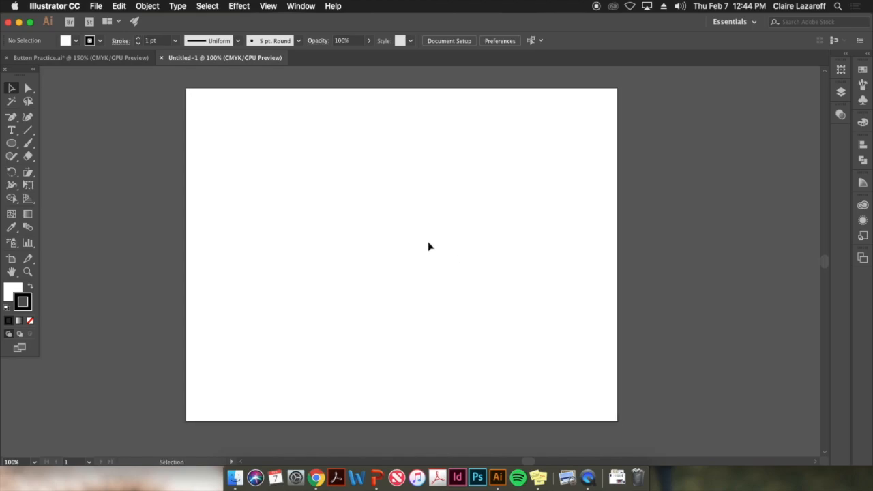
{"action": "left_click", "coordinate": [14, 145]}
{"action": "left_click", "coordinate": [98, 170]}
{"action": "left_click_drag", "start_coordinate": [224, 124], "coordinate": [473, 373]}
{"action": "left_click", "coordinate": [12, 88]}
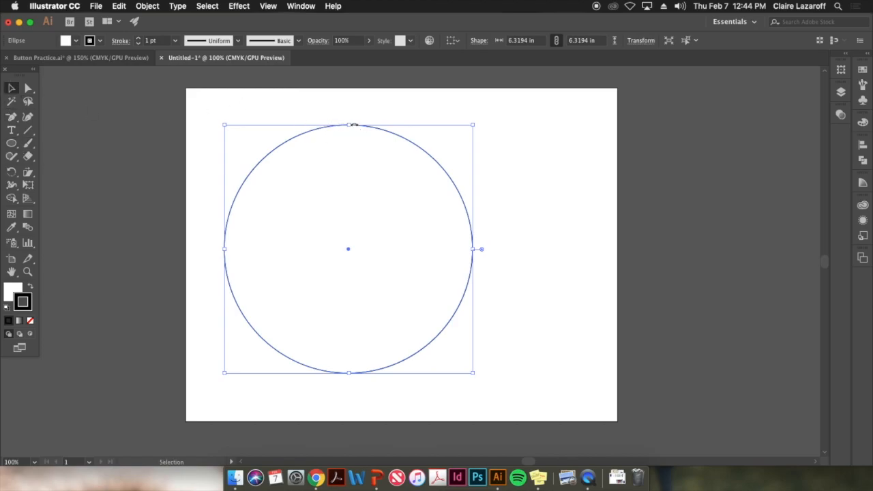
Step: Fill the circle with light purple, RGB 184, 146, 214
{"action": "left_click", "coordinate": [15, 291]}
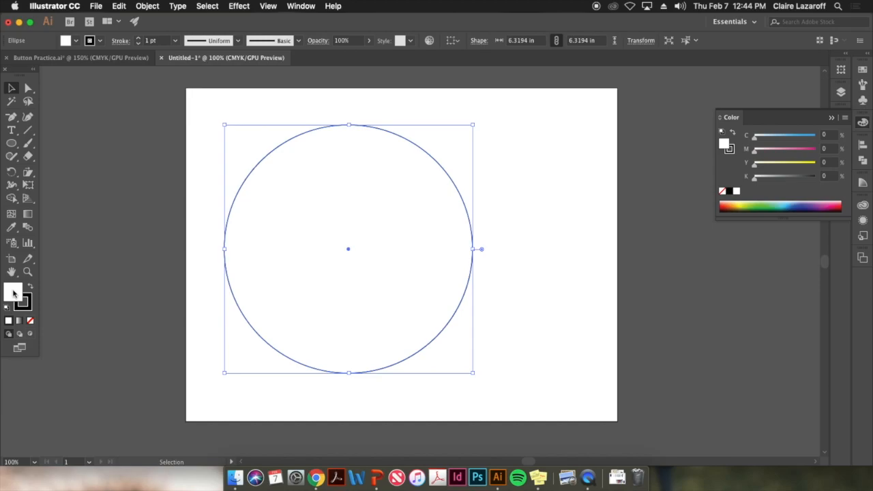
{"action": "double_click", "coordinate": [14, 294]}
{"action": "left_click_drag", "start_coordinate": [163, 150], "coordinate": [159, 130]}
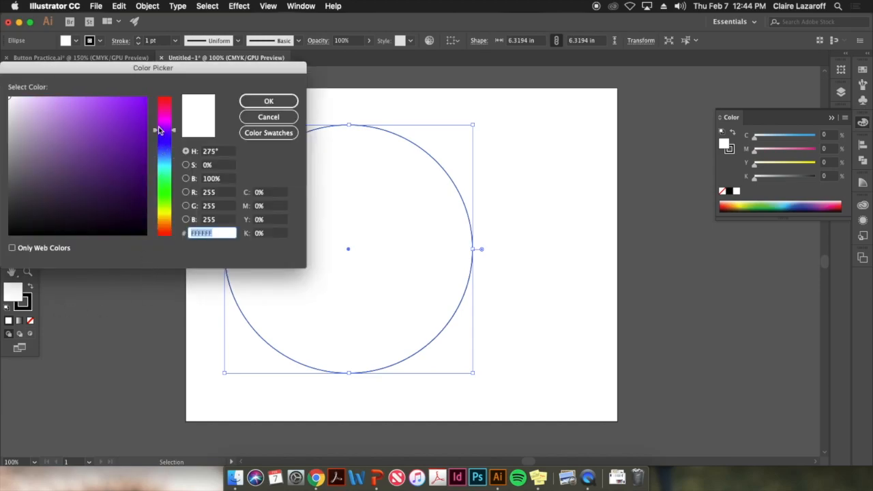
{"action": "left_click_drag", "start_coordinate": [74, 141], "coordinate": [52, 118]}
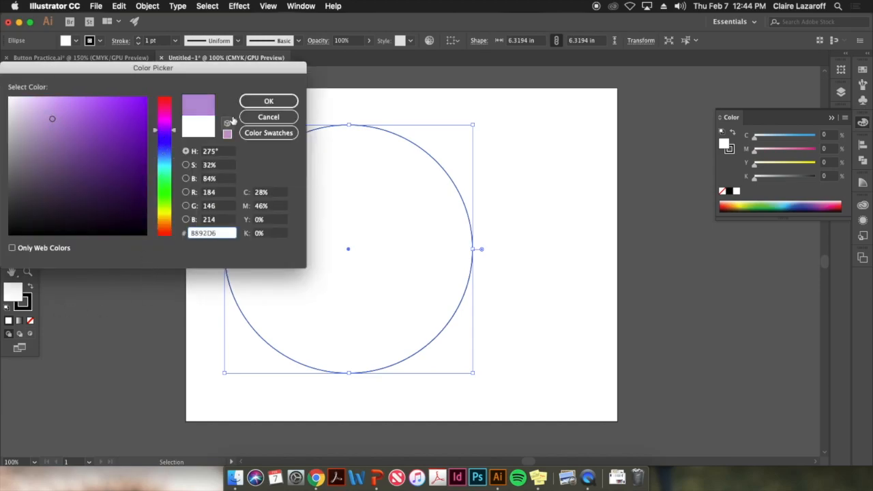
{"action": "left_click", "coordinate": [247, 103]}
Step: Remove the circle's stroke and move the circle closer to the artboard's centre
{"action": "left_click", "coordinate": [26, 311]}
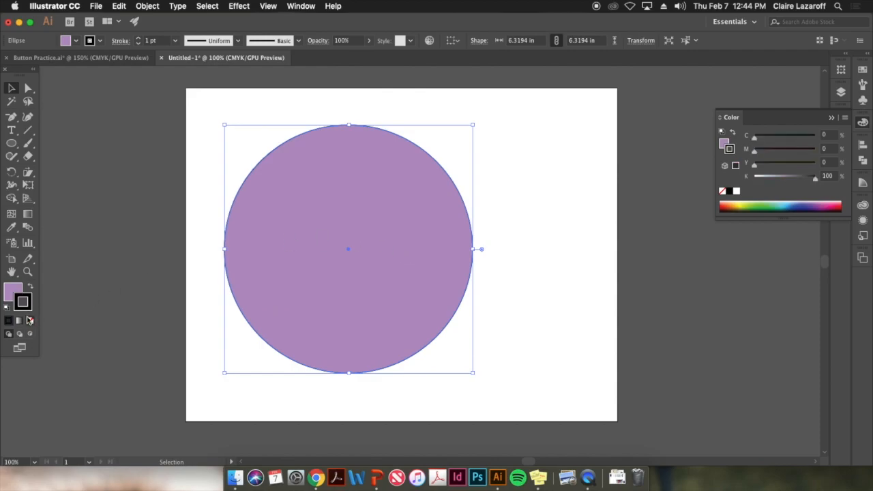
{"action": "left_click", "coordinate": [30, 320]}
{"action": "left_click", "coordinate": [13, 289]}
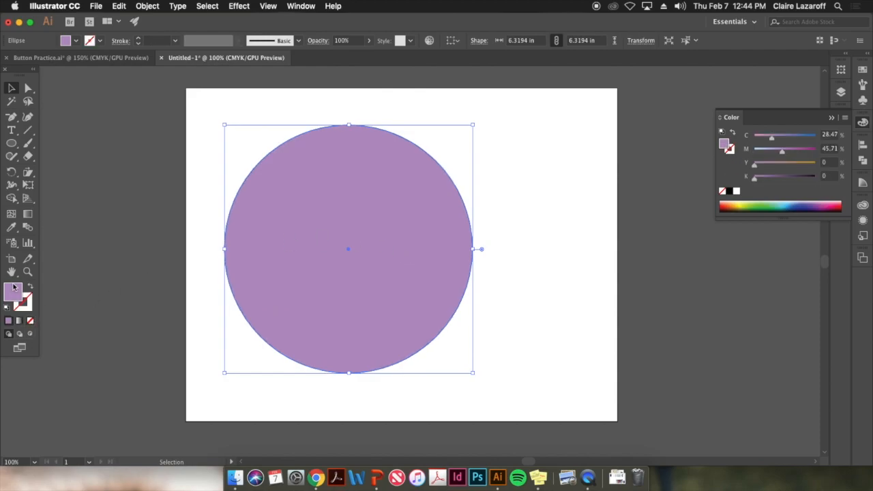
{"action": "left_click_drag", "start_coordinate": [304, 220], "coordinate": [344, 226]}
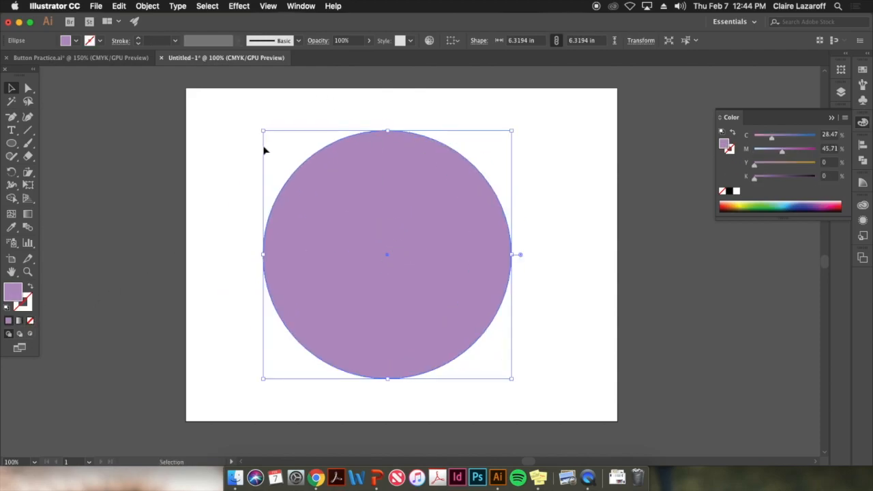
Step: Start a Zig Zag distortion on the circle with preview on and an absolute size of 0.44 in
{"action": "left_click", "coordinate": [237, 6]}
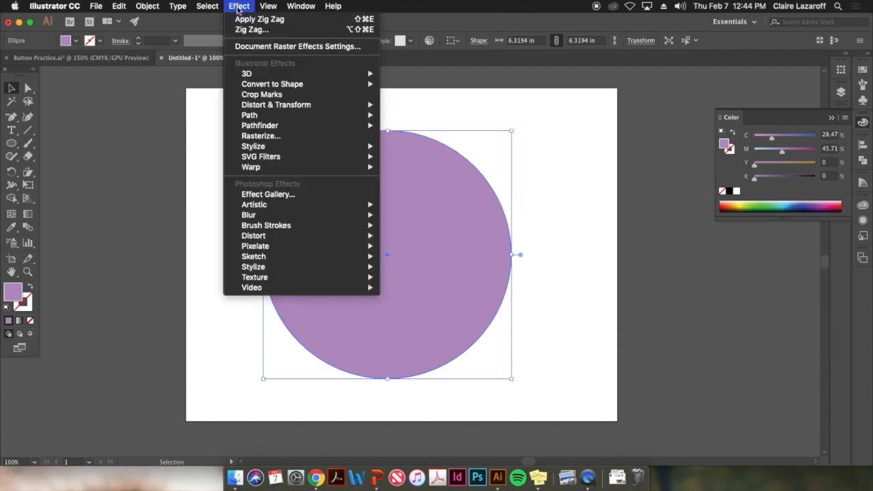
{"action": "mouse_move", "coordinate": [331, 107]}
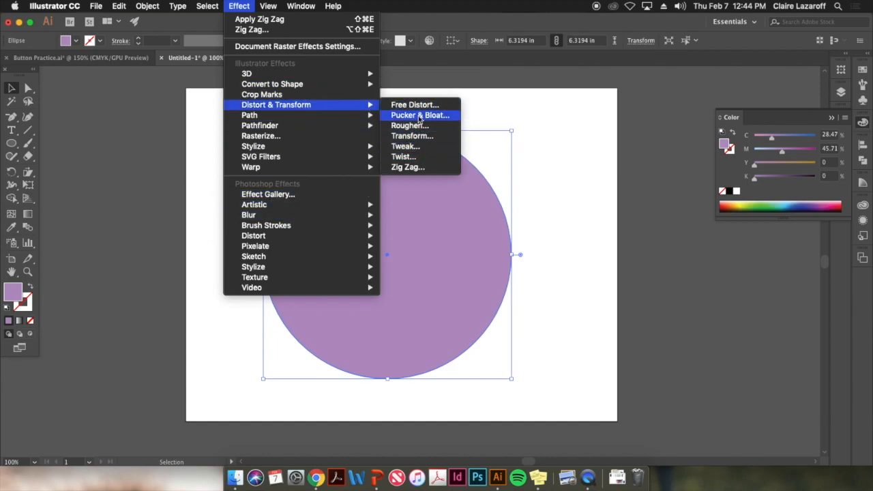
{"action": "left_click", "coordinate": [402, 168]}
{"action": "left_click", "coordinate": [59, 244]}
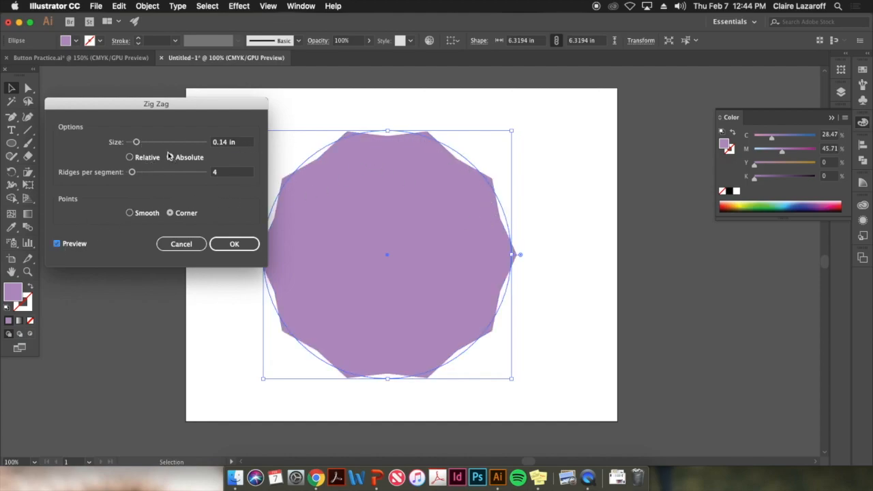
{"action": "mouse_move", "coordinate": [137, 144]}
{"action": "left_mouse_down"}
{"action": "mouse_move", "coordinate": [168, 144]}
{"action": "mouse_move", "coordinate": [154, 144]}
{"action": "left_mouse_up"}
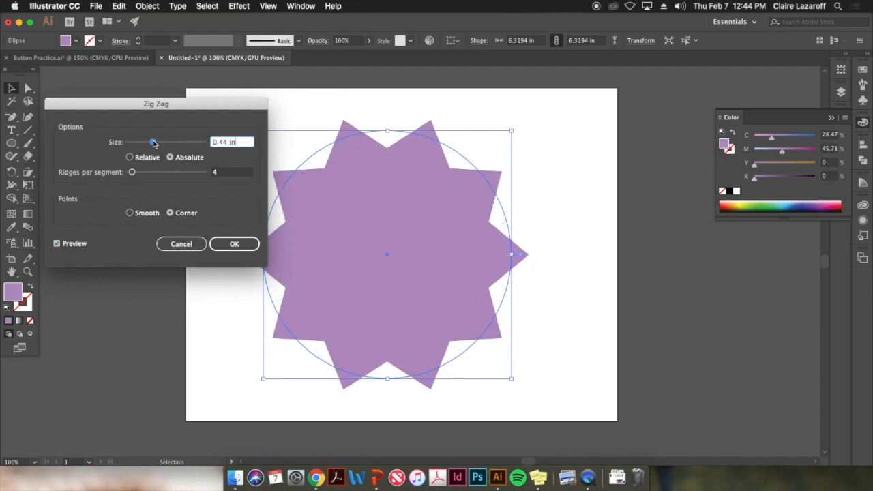
Step: Try the Zig Zag with 3 and 5 ridges per segment, comparing smooth and corner points
{"action": "left_click", "coordinate": [133, 173]}
{"action": "mouse_move", "coordinate": [132, 173]}
{"action": "left_mouse_down"}
{"action": "mouse_move", "coordinate": [145, 174]}
{"action": "mouse_move", "coordinate": [130, 172]}
{"action": "left_mouse_up"}
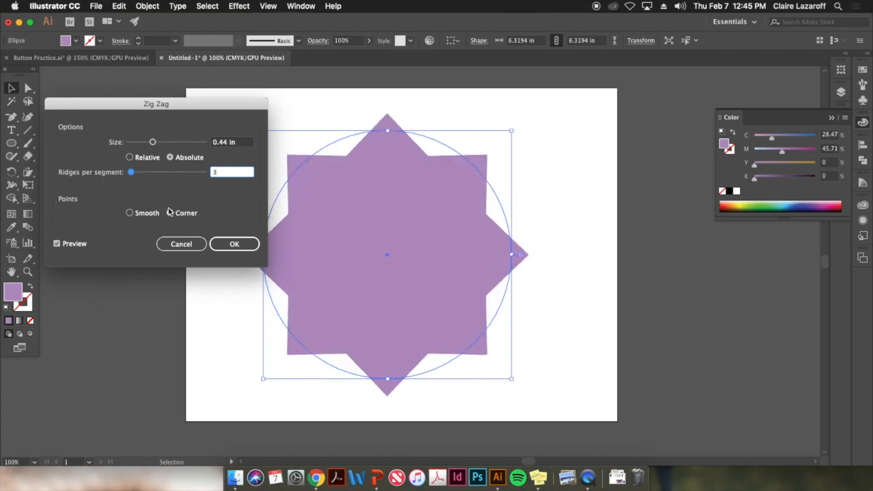
{"action": "left_click", "coordinate": [153, 214]}
{"action": "left_click_drag", "start_coordinate": [131, 172], "coordinate": [132, 173]}
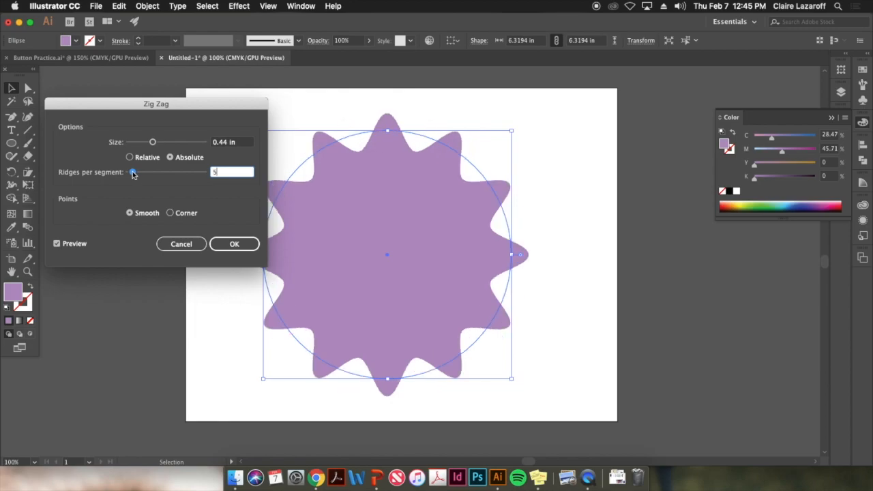
{"action": "left_click", "coordinate": [168, 214]}
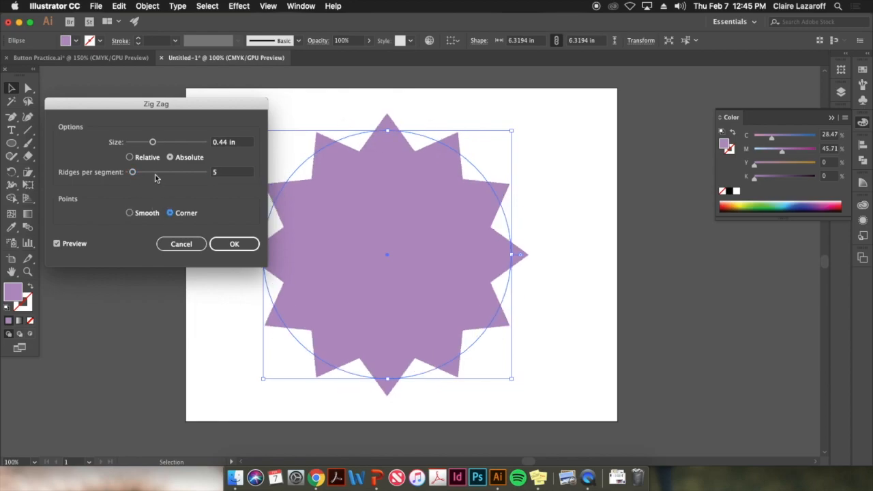
Step: Apply the Zig Zag effect with 10 ridges per segment and corner points, and deselect the shape
{"action": "left_click_drag", "start_coordinate": [143, 172], "coordinate": [136, 172]}
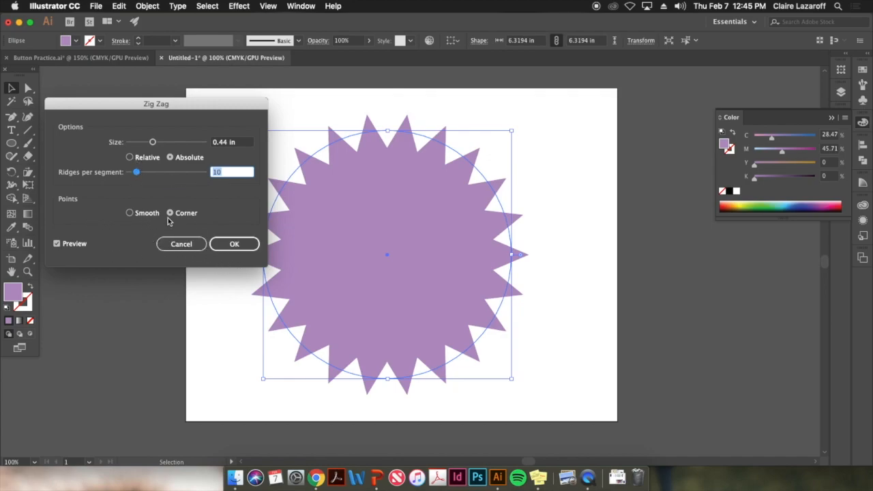
{"action": "left_click", "coordinate": [255, 242]}
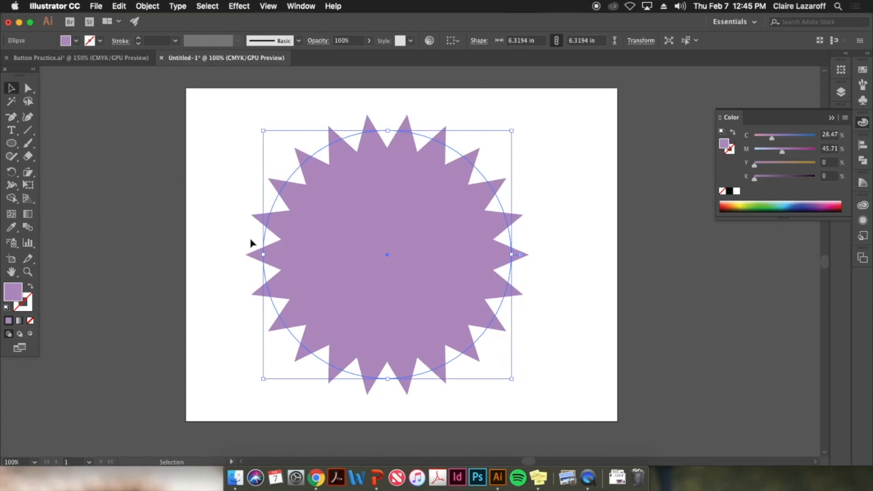
{"action": "left_click", "coordinate": [219, 182]}
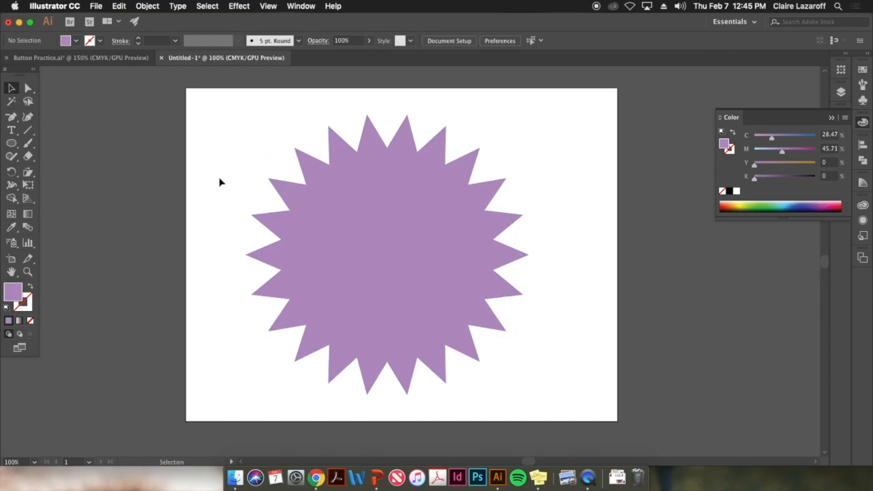
Step: Draw a concentric circle about 4.75 in wide from the centre of the purple starburst
{"action": "left_click_drag", "start_coordinate": [10, 143], "coordinate": [70, 172]}
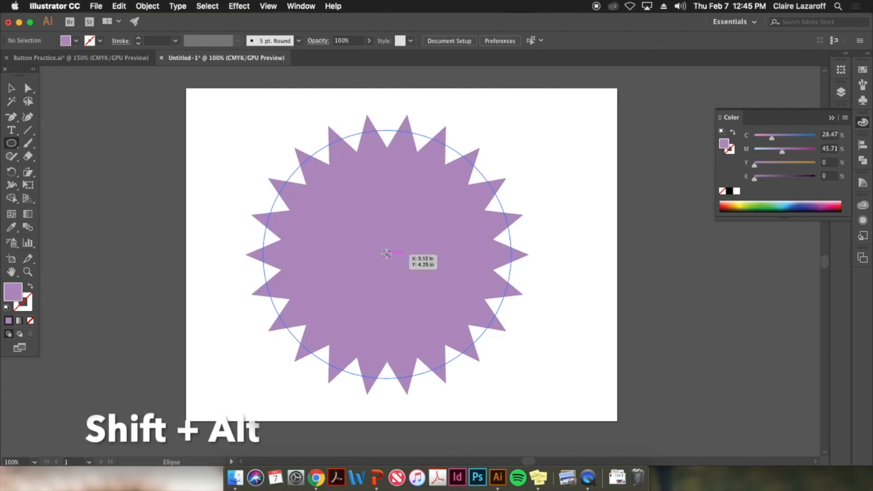
{"action": "mouse_move", "coordinate": [386, 253]}
{"action": "left_mouse_down"}
{"action": "mouse_move", "coordinate": [404, 271]}
{"action": "mouse_move", "coordinate": [429, 348]}
{"action": "left_mouse_up"}
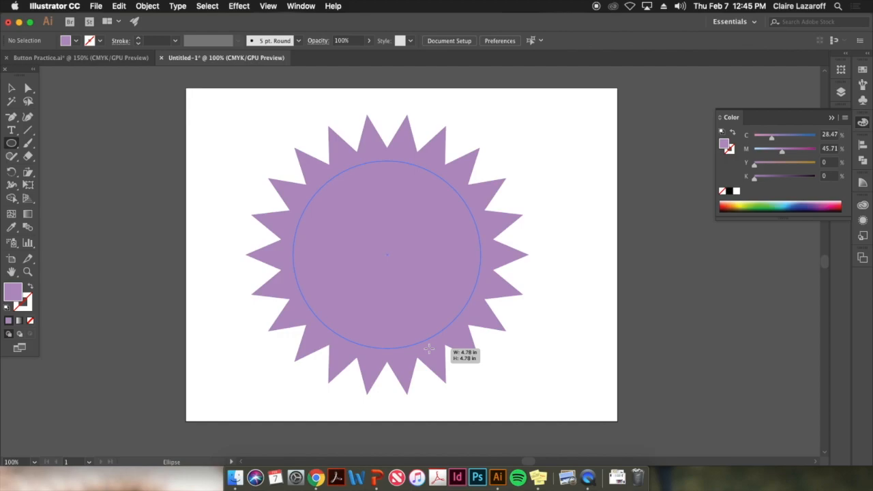
{"action": "left_click_drag", "start_coordinate": [428, 349], "coordinate": [429, 348]}
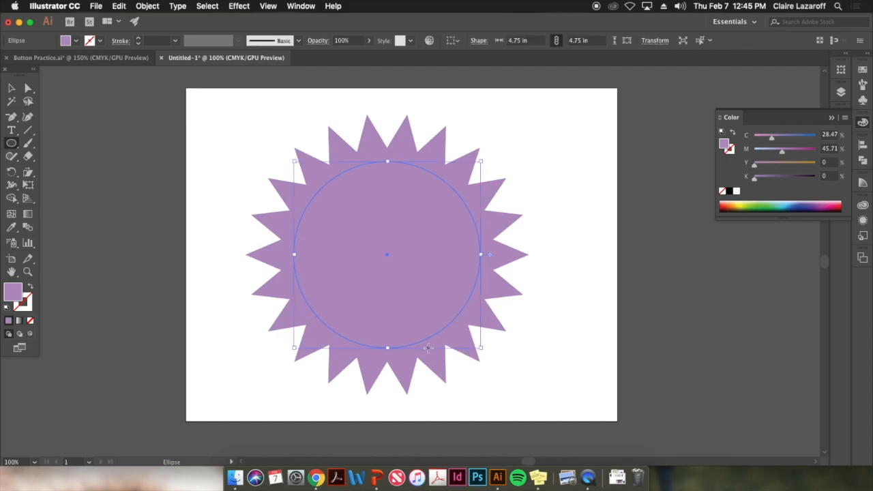
Step: Give the inner circle no fill and a black stroke
{"action": "left_click", "coordinate": [30, 320]}
{"action": "left_click", "coordinate": [26, 306]}
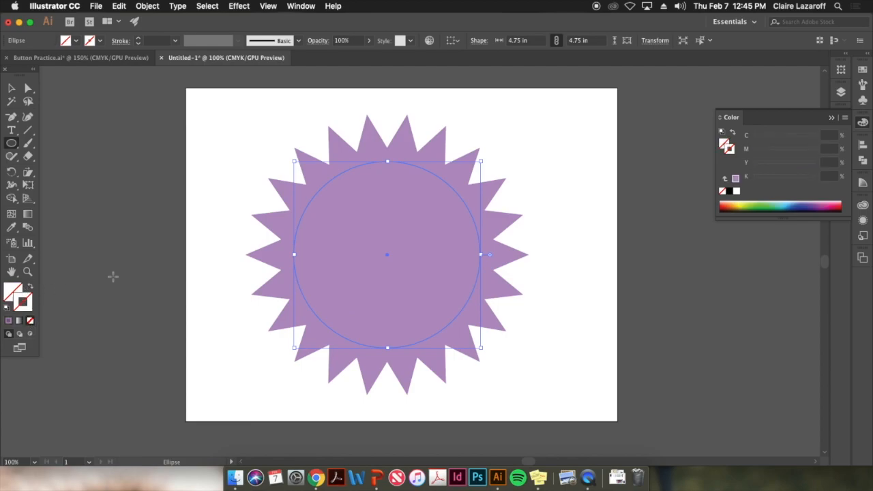
{"action": "left_click", "coordinate": [728, 193]}
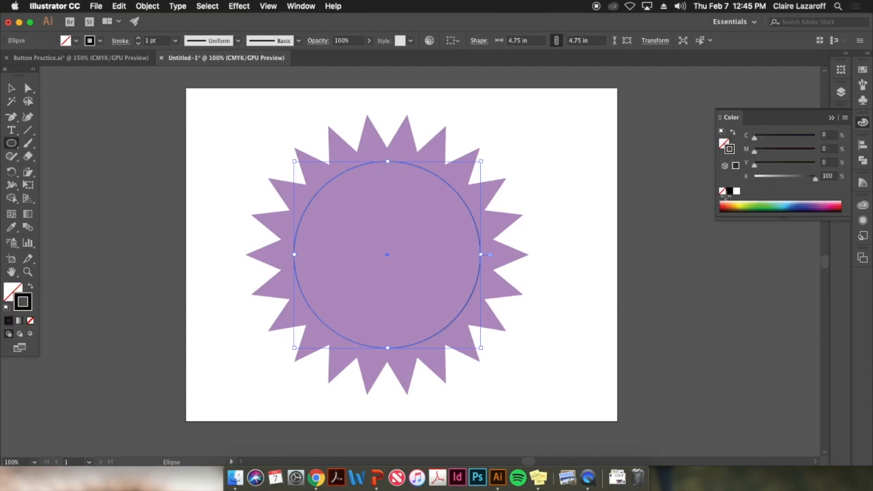
{"action": "left_click", "coordinate": [832, 118]}
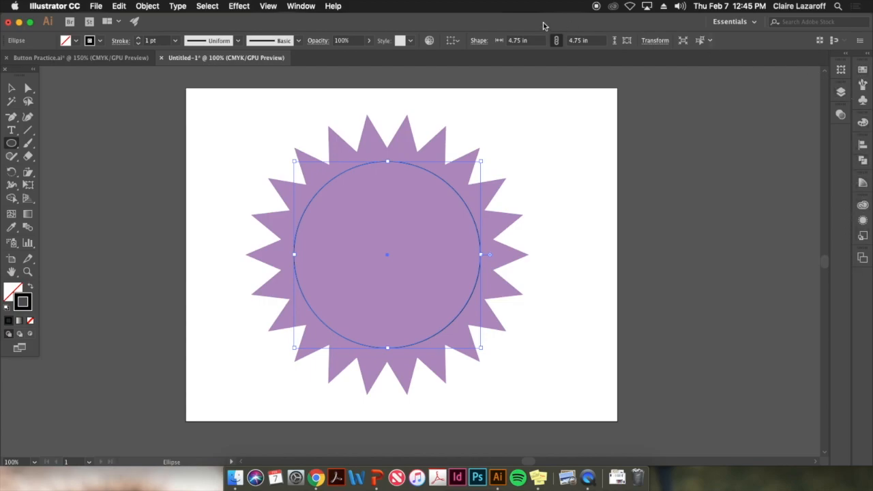
Step: Show the full stroke options and set the inner circle's stroke to 5 pt with round caps
{"action": "left_click", "coordinate": [300, 6]}
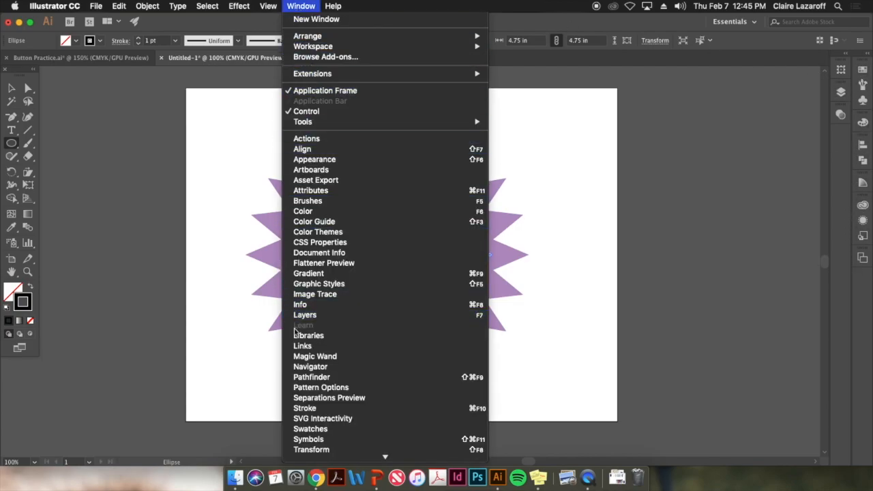
{"action": "left_click", "coordinate": [305, 409]}
{"action": "mouse_move", "coordinate": [679, 116]}
{"action": "left_mouse_down"}
{"action": "mouse_move", "coordinate": [673, 168]}
{"action": "mouse_move", "coordinate": [666, 149]}
{"action": "left_mouse_up"}
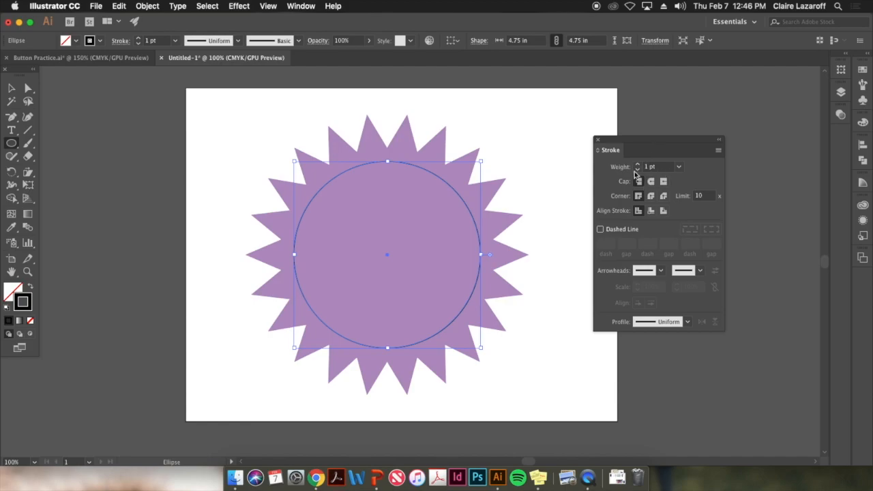
{"action": "left_click", "coordinate": [679, 166]}
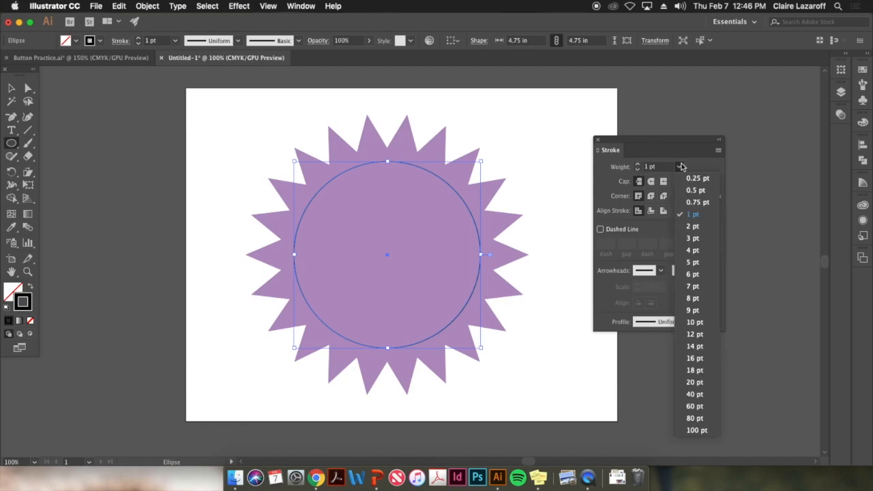
{"action": "left_click", "coordinate": [693, 262]}
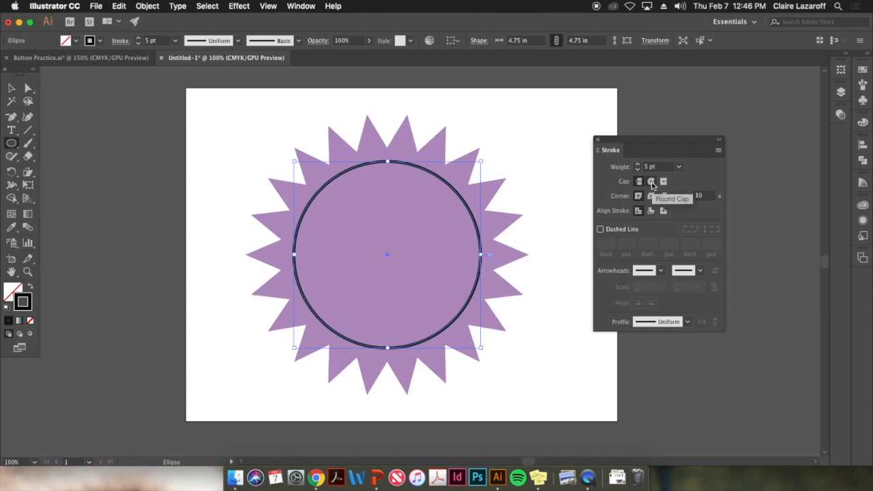
{"action": "left_click", "coordinate": [651, 182]}
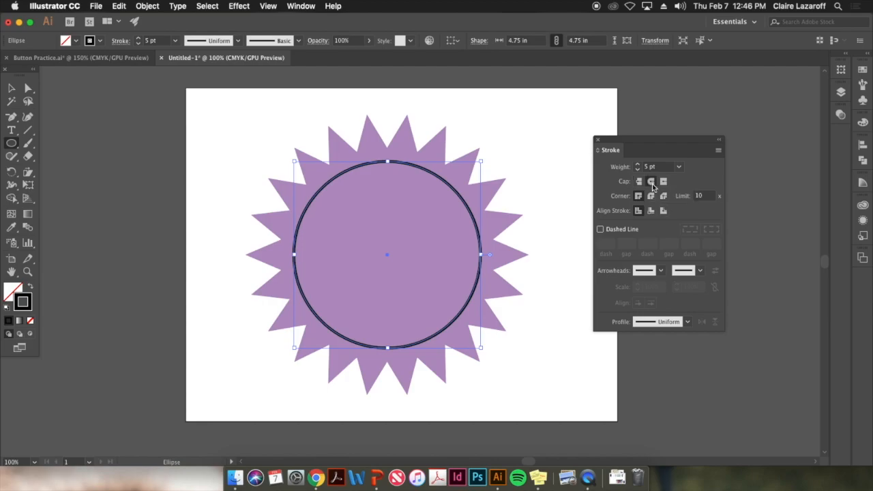
Step: Make the inner circle's stroke a dashed line, trying a 12 pt dash before setting the dash to 0 pt
{"action": "left_click", "coordinate": [609, 232]}
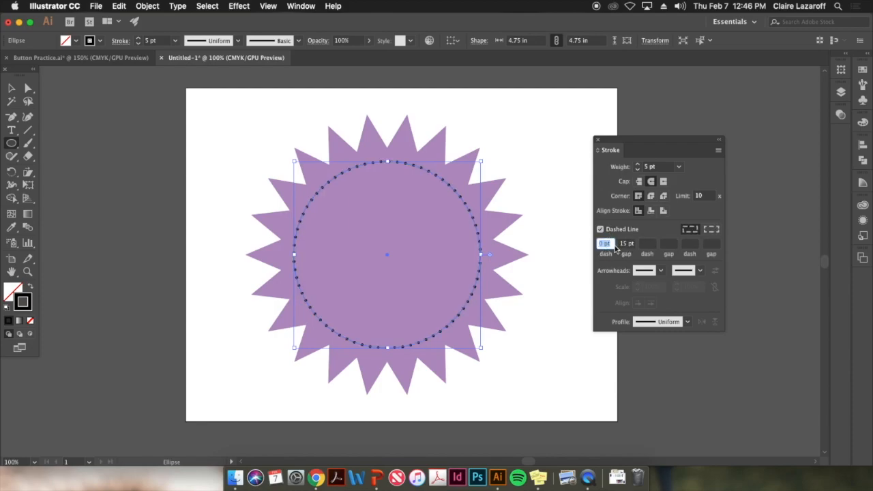
{"action": "type", "text": "12"}
{"action": "left_click", "coordinate": [653, 245]}
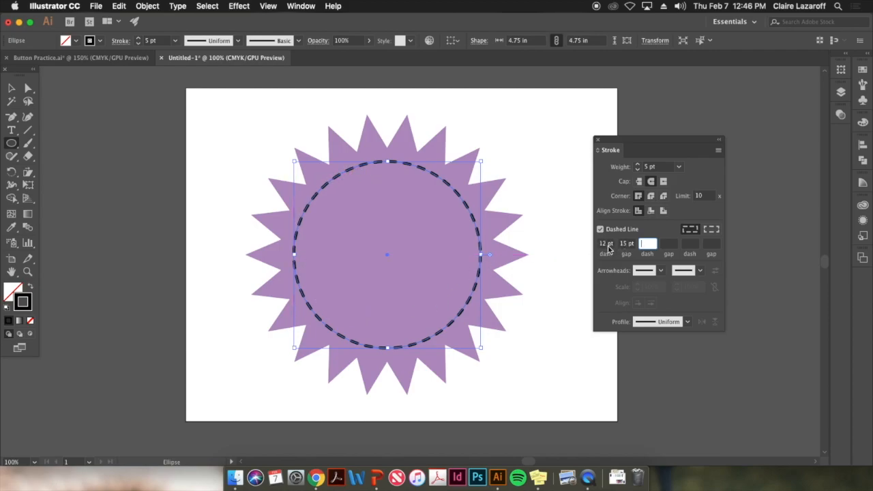
{"action": "left_click_drag", "start_coordinate": [607, 243], "coordinate": [595, 244]}
{"action": "type", "text": "0"}
{"action": "left_click", "coordinate": [620, 244]}
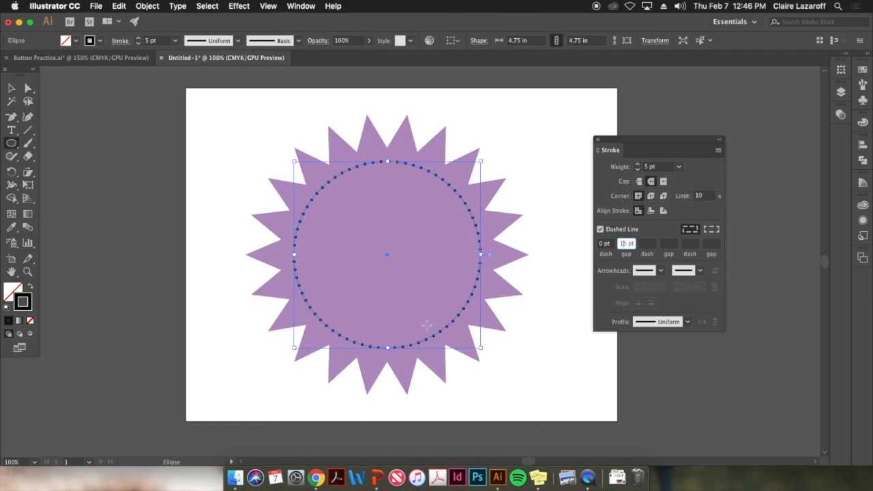
Step: Set the dotted stroke's weight to 6 pt
{"action": "left_click", "coordinate": [638, 165]}
{"action": "left_click", "coordinate": [638, 165]}
{"action": "left_click", "coordinate": [638, 169]}
Step: Try a gap of 8 pt between the dots of the inner circle
{"action": "left_click", "coordinate": [625, 244]}
{"action": "type", "text": "8"}
{"action": "key", "text": "Return"}
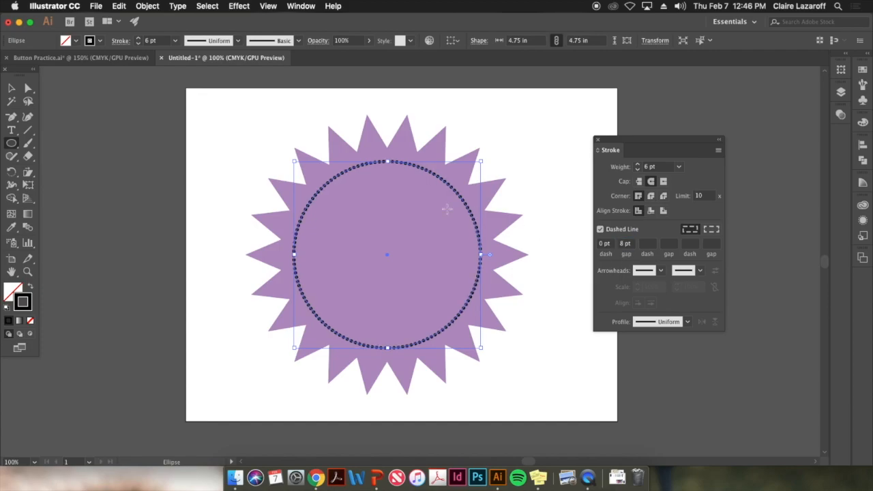
Step: Set the gap between the inner circle's dots to 15 pt after trying 30 pt
{"action": "left_click", "coordinate": [624, 244]}
{"action": "type", "text": "30"}
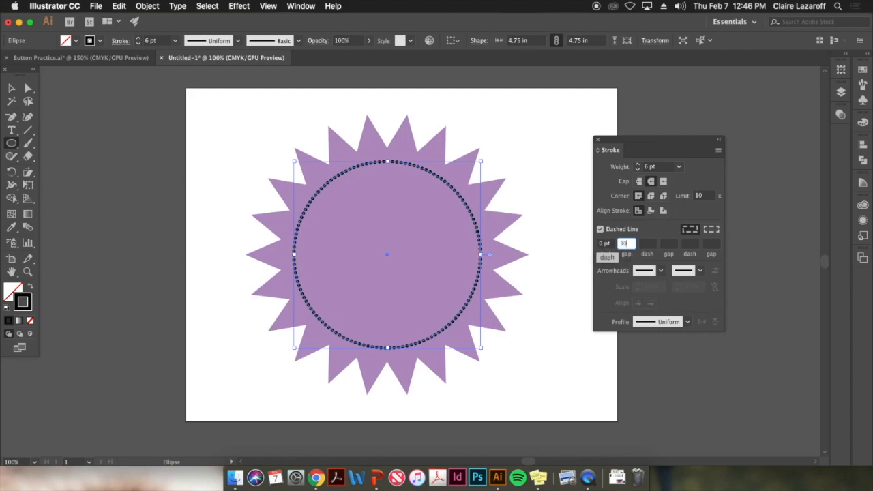
{"action": "key", "text": "Return"}
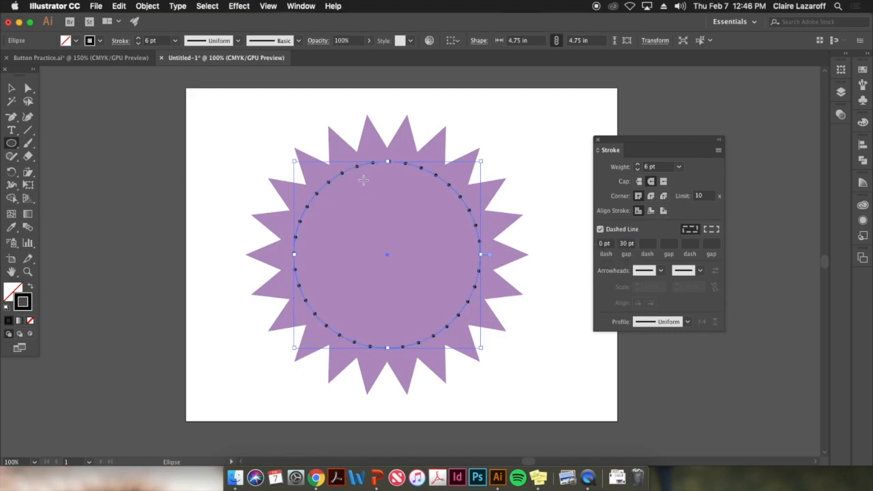
{"action": "left_click", "coordinate": [624, 244]}
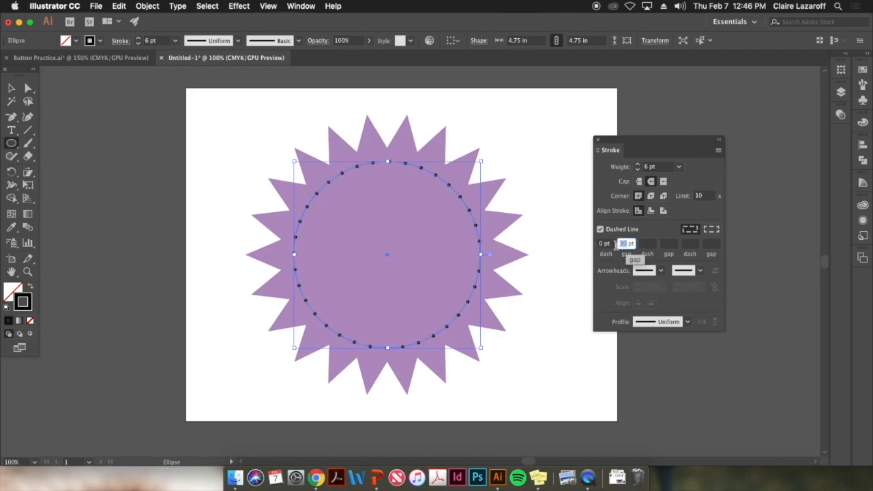
{"action": "type", "text": "15"}
{"action": "key", "text": "Return"}
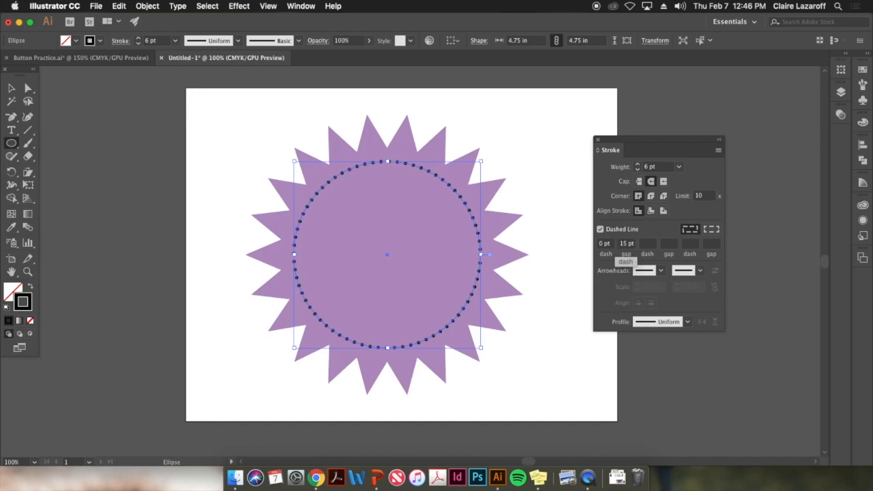
Step: Deselect the dotted circle and move the stroke options clear of the artboard
{"action": "left_click", "coordinate": [12, 89]}
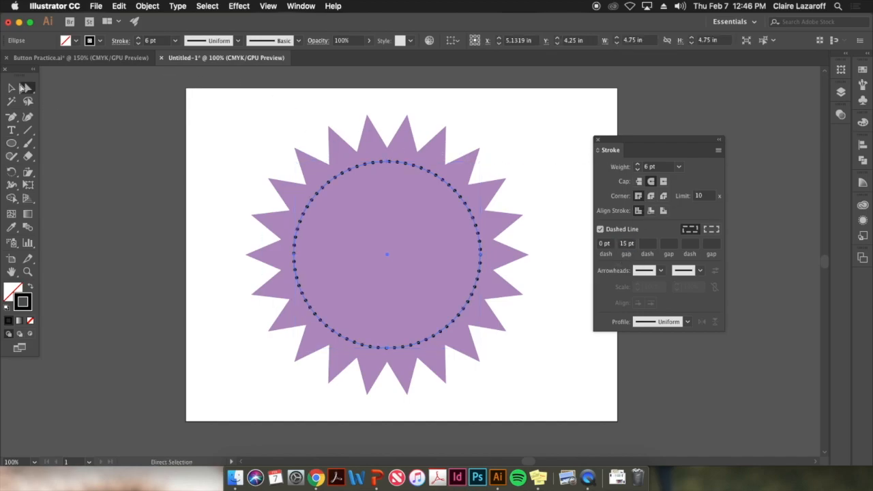
{"action": "left_click", "coordinate": [520, 136]}
{"action": "left_click_drag", "start_coordinate": [644, 145], "coordinate": [716, 143]}
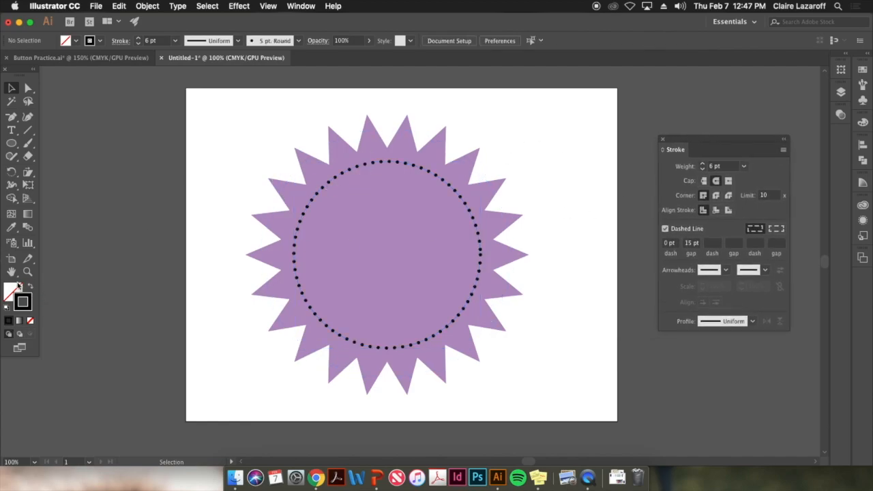
Step: Draw a circle about 4.28 in wide from the badge's centre, inside the dotted ring, and make its stroke solid instead of dashed
{"action": "left_click", "coordinate": [12, 143]}
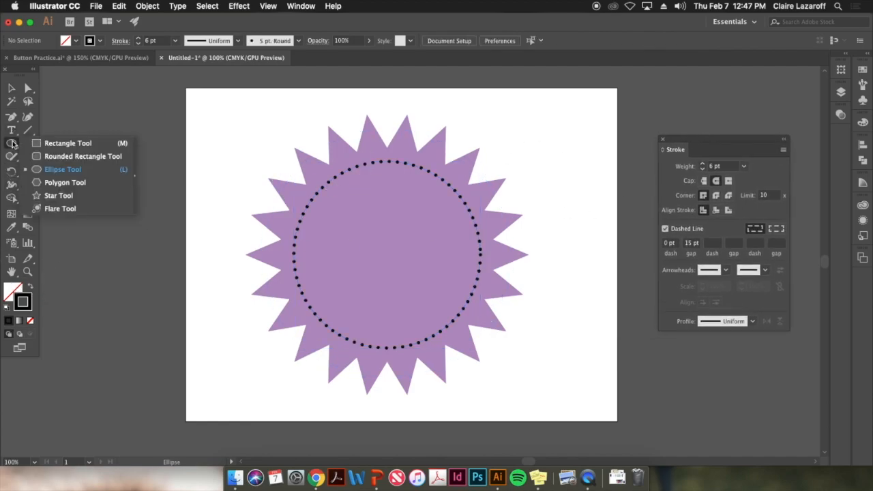
{"action": "left_click", "coordinate": [56, 169]}
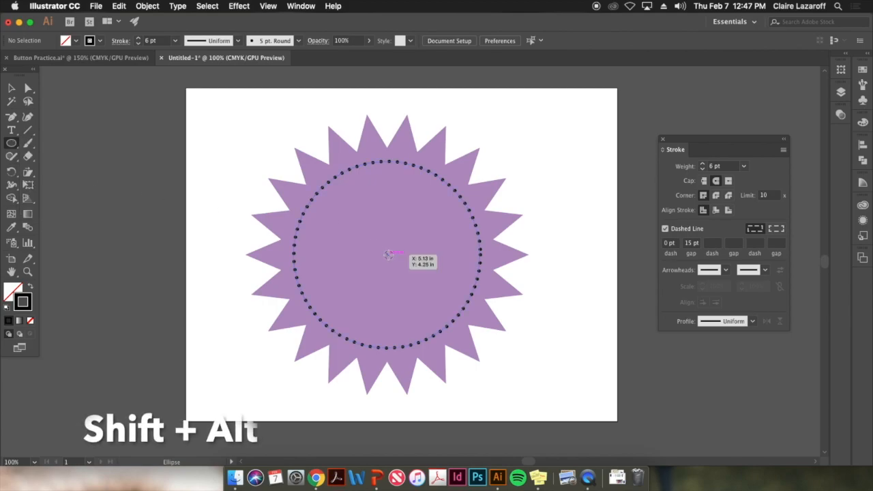
{"action": "left_click_drag", "start_coordinate": [388, 254], "coordinate": [470, 339]}
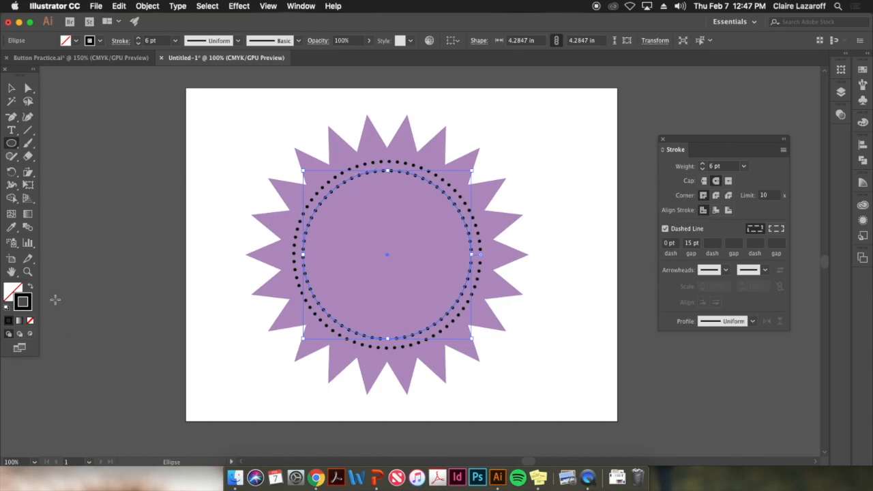
{"action": "left_click", "coordinate": [665, 229]}
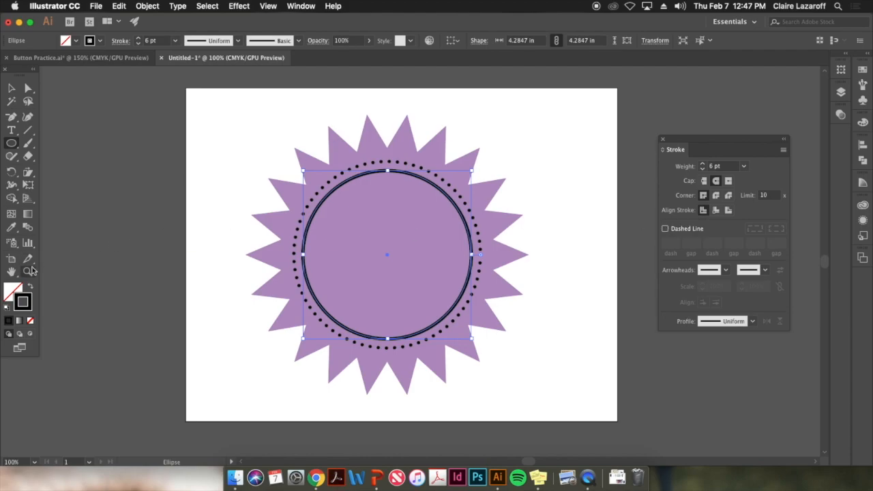
Step: Remove the new circle's stroke, fill it with white (FFFFFF) and deselect it
{"action": "left_click", "coordinate": [29, 320]}
{"action": "left_click", "coordinate": [12, 292]}
{"action": "double_click", "coordinate": [12, 292]}
{"action": "left_click_drag", "start_coordinate": [30, 104], "coordinate": [3, 92]}
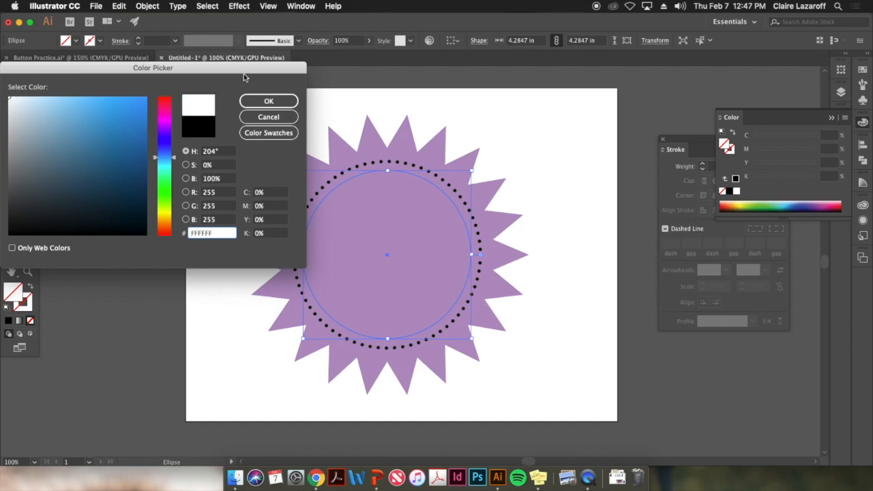
{"action": "left_click", "coordinate": [268, 101]}
{"action": "key", "text": "v"}
{"action": "left_click", "coordinate": [151, 156]}
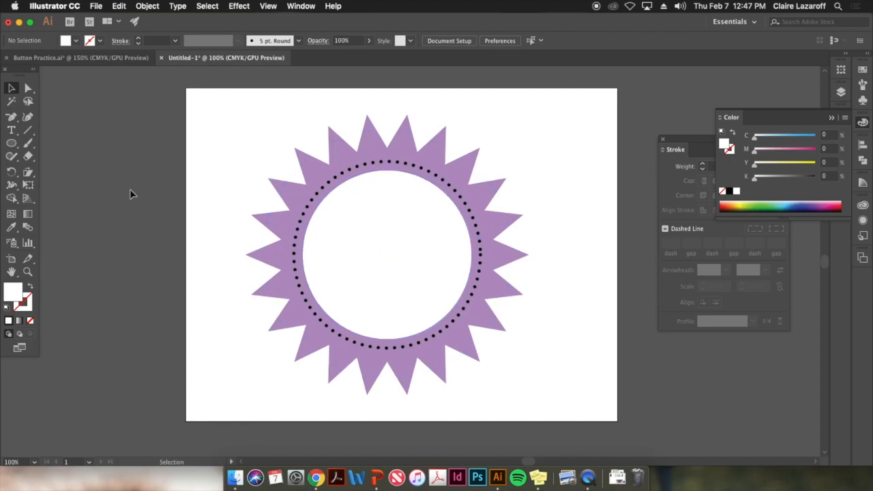
Step: Duplicate the white circle in place and shrink the copy about its centre to about 3.81 in wide
{"action": "left_click", "coordinate": [12, 143]}
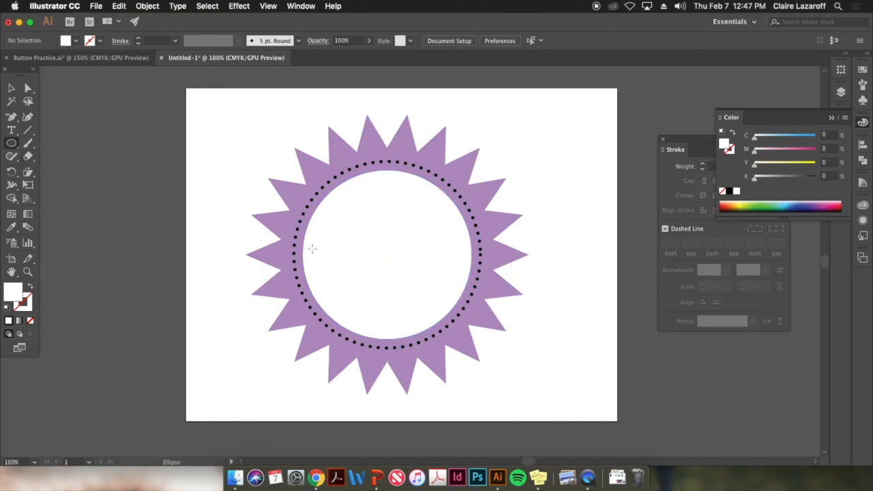
{"action": "left_click", "coordinate": [12, 88]}
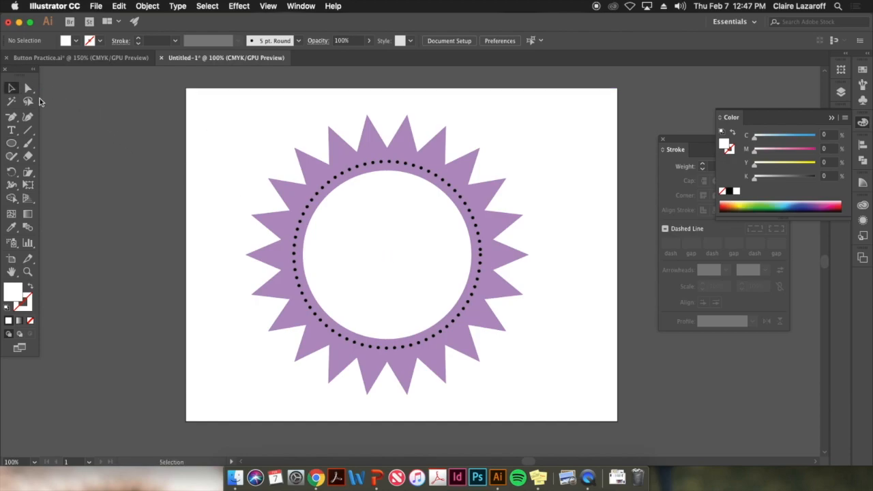
{"action": "left_click", "coordinate": [409, 242]}
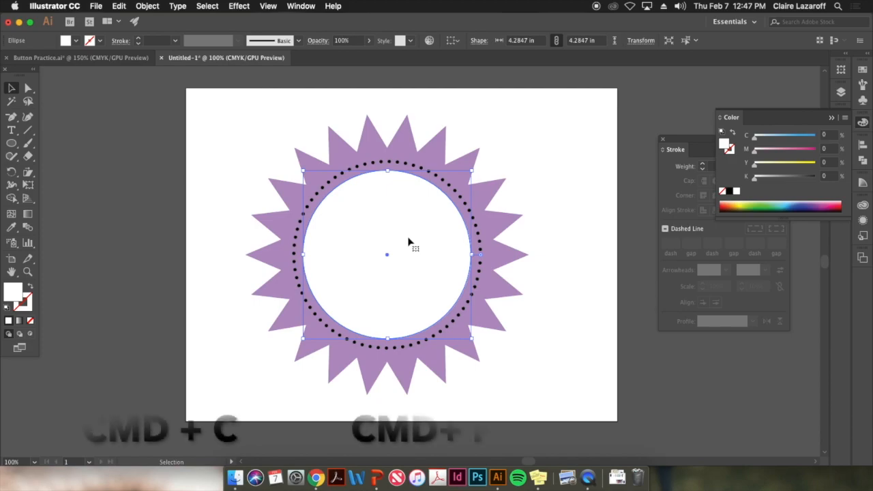
{"action": "key", "text": "super+f"}
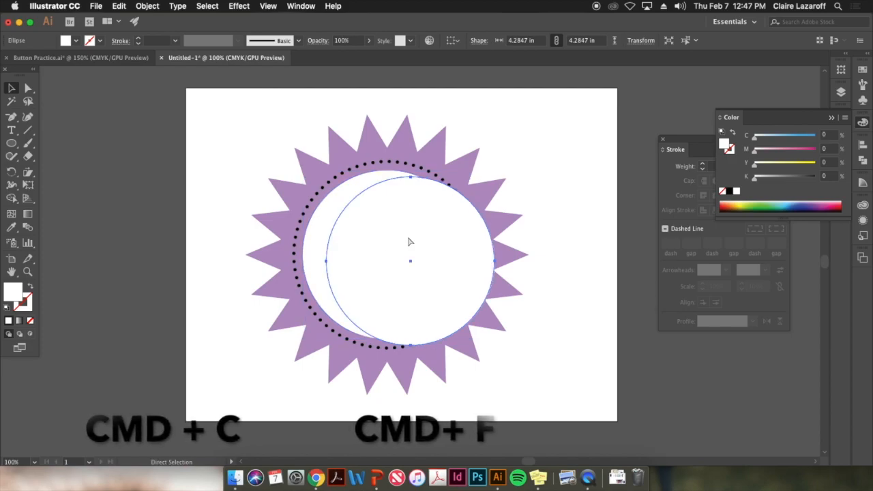
{"action": "key", "text": "super+z"}
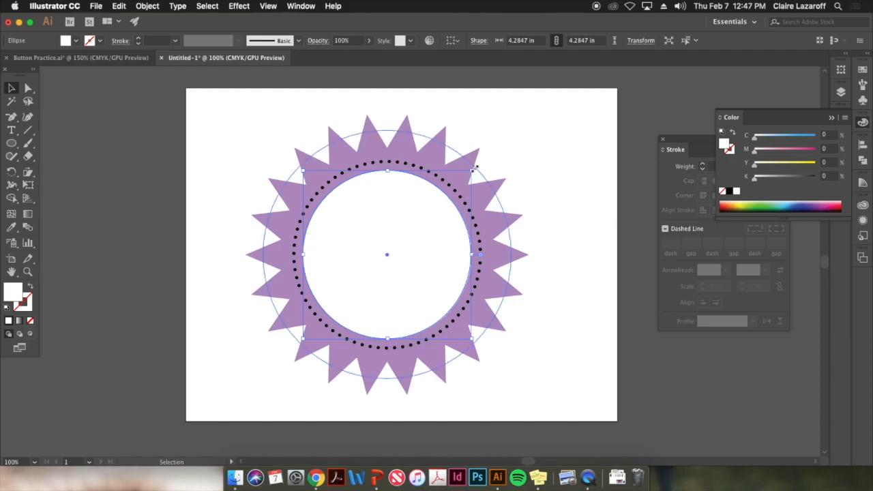
{"action": "left_click_drag", "start_coordinate": [472, 169], "coordinate": [468, 182]}
Step: Fill the smaller circle with the purple sampled from the starburst and deselect it
{"action": "left_click", "coordinate": [17, 229]}
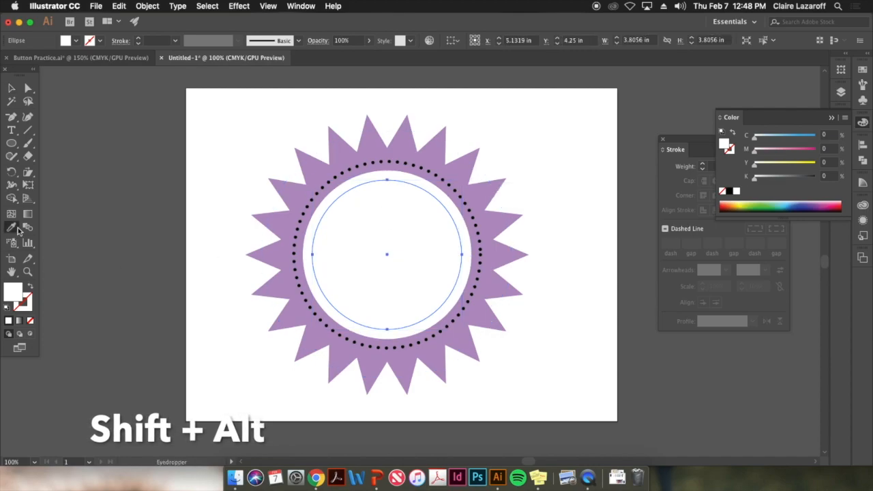
{"action": "left_click", "coordinate": [386, 143]}
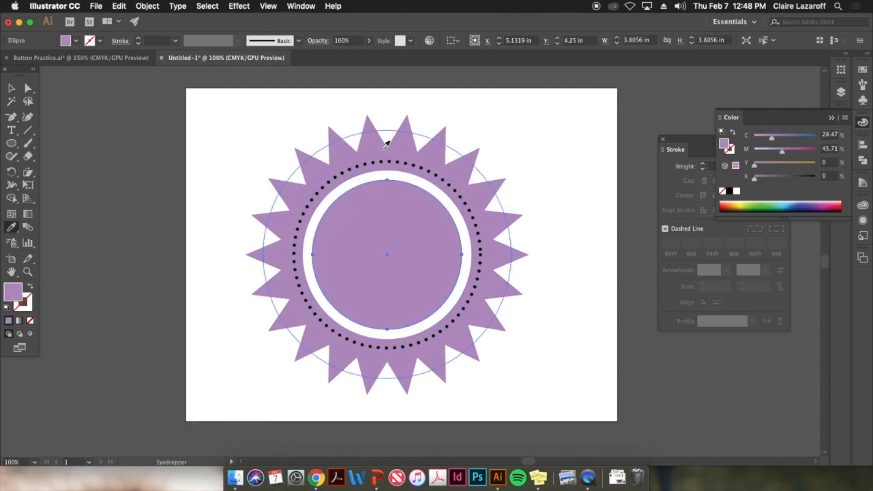
{"action": "left_click", "coordinate": [14, 90]}
{"action": "left_click", "coordinate": [225, 202]}
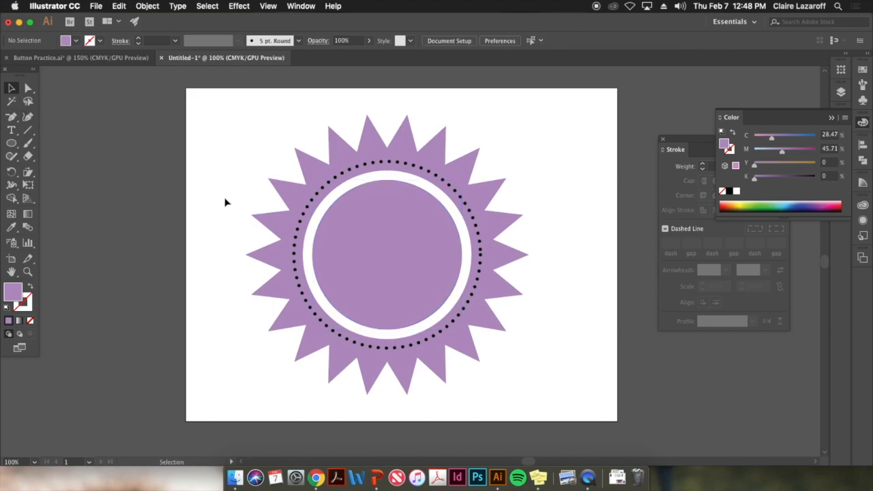
Step: Duplicate the inner purple circle in place and shrink the copy about its centre to about 3.25 in wide
{"action": "left_click", "coordinate": [430, 242]}
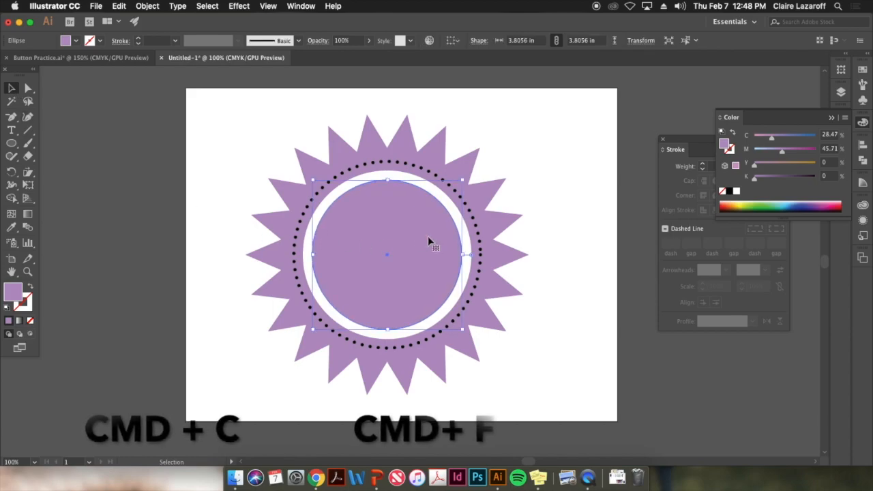
{"action": "key", "text": "super+c"}
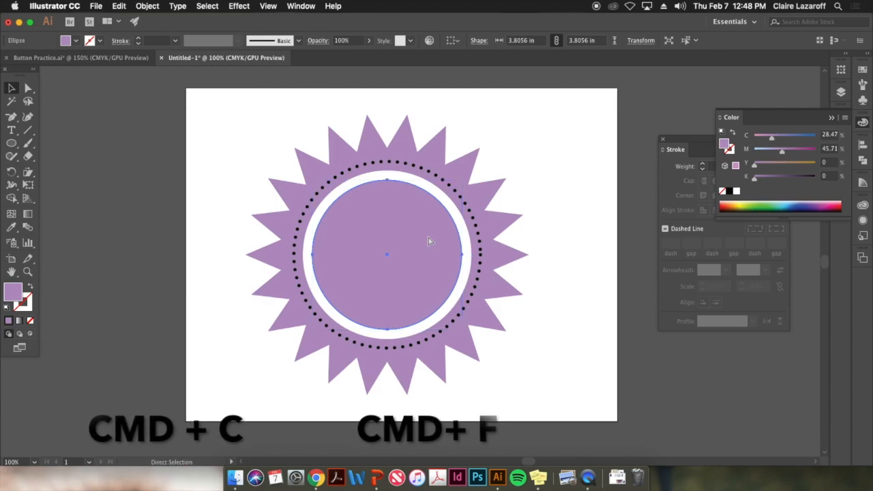
{"action": "key", "text": "super+f"}
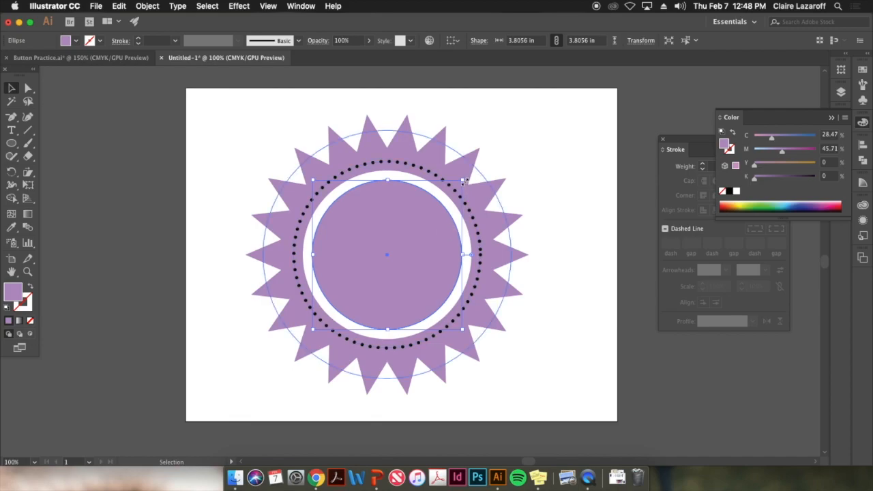
{"action": "left_click_drag", "start_coordinate": [463, 180], "coordinate": [454, 191]}
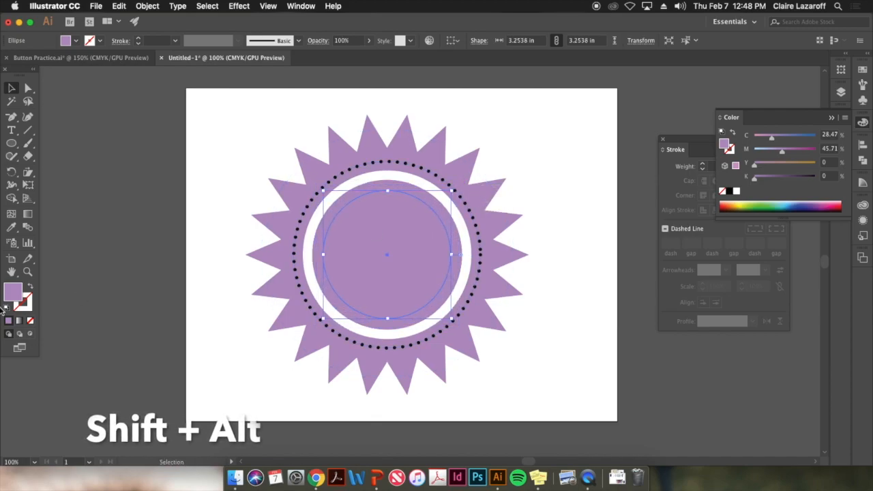
Step: Fill the smallest circle with white sampled from the white ring and deselect it
{"action": "left_click", "coordinate": [12, 227]}
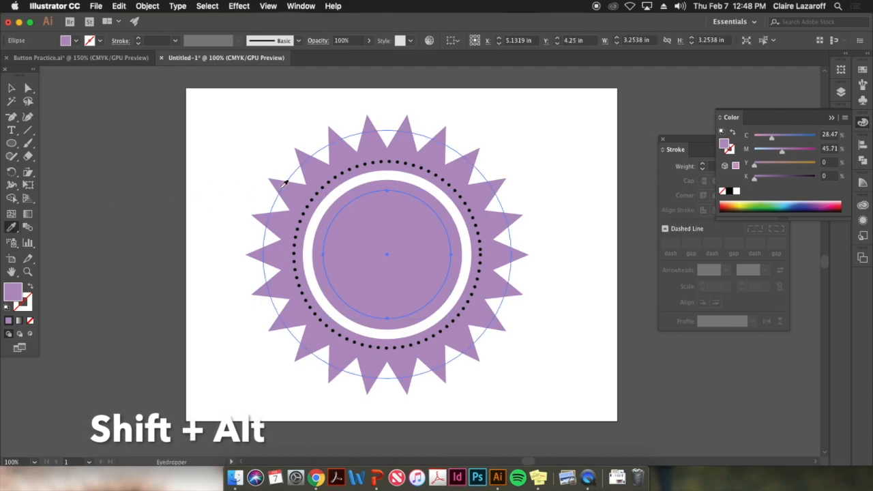
{"action": "left_click", "coordinate": [343, 184]}
{"action": "key", "text": "v"}
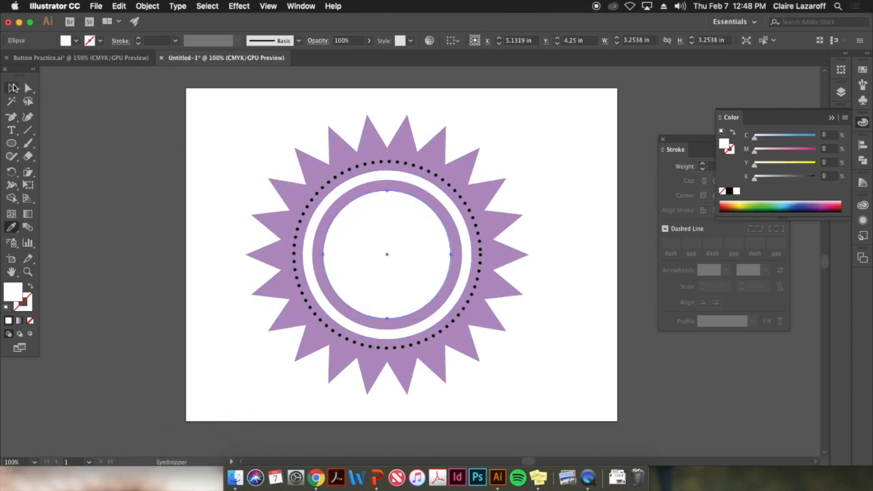
{"action": "left_click", "coordinate": [180, 130]}
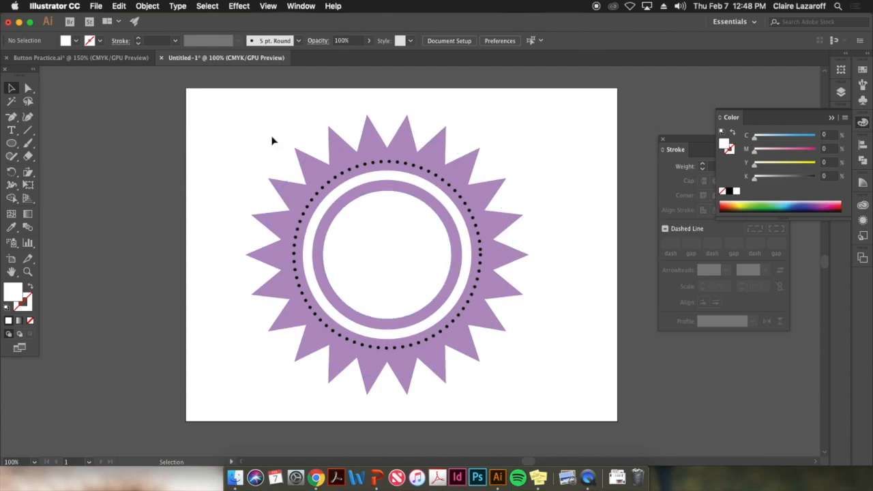
Step: Group the starburst and all its inner circles, and move the group over the artboard's upper-left corner
{"action": "left_click_drag", "start_coordinate": [296, 170], "coordinate": [550, 403]}
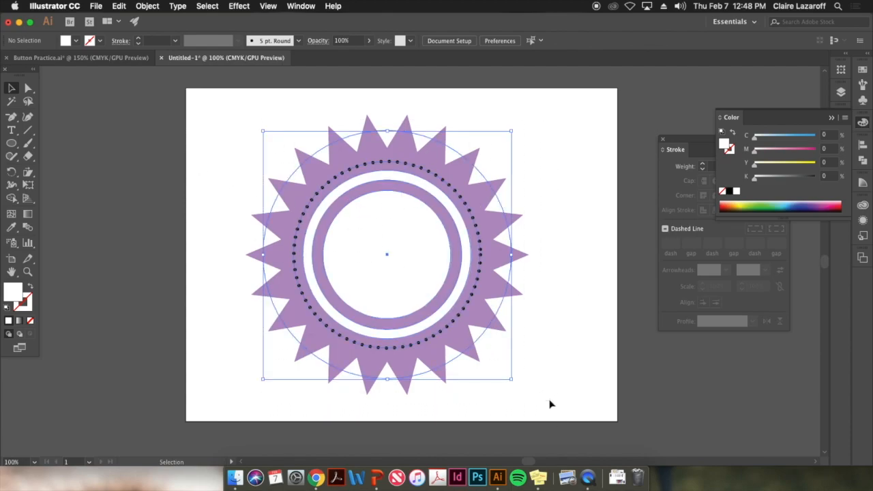
{"action": "key", "text": "super+g"}
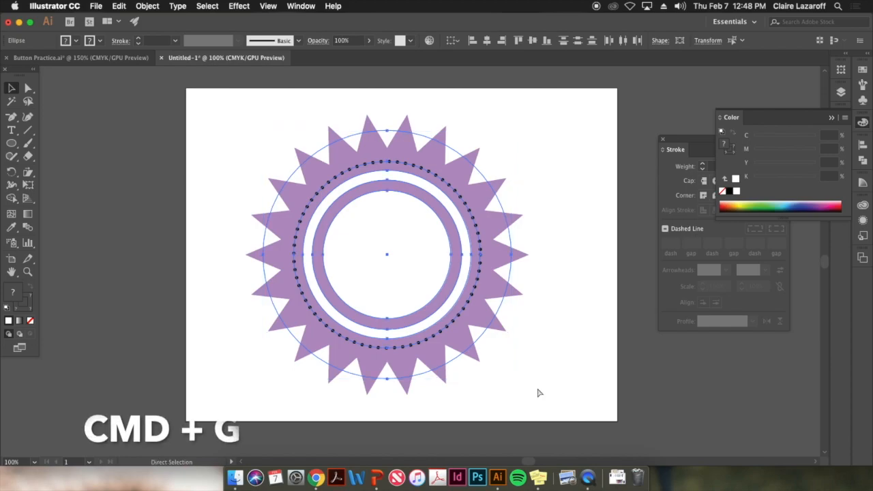
{"action": "left_click_drag", "start_coordinate": [419, 271], "coordinate": [339, 215]}
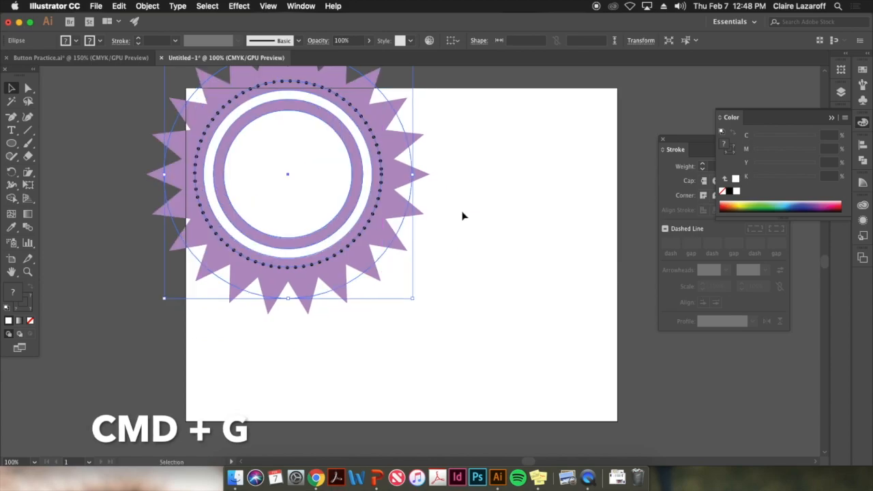
{"action": "left_click", "coordinate": [499, 276]}
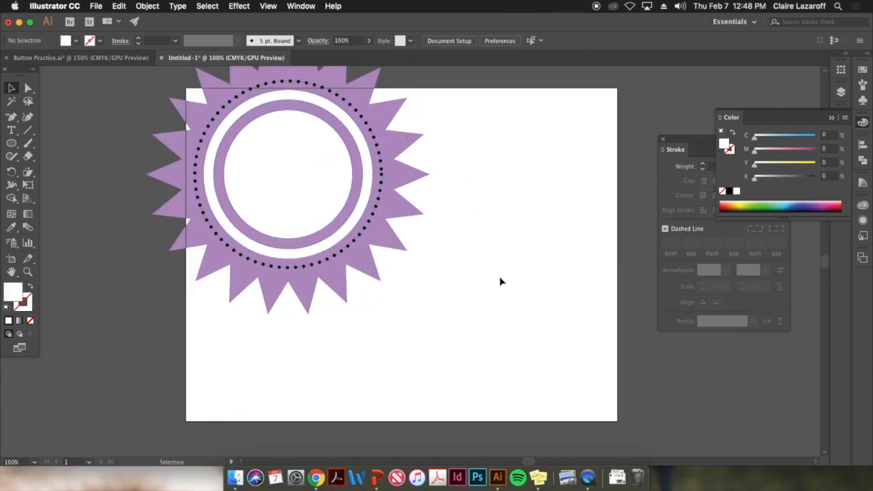
Step: Switch to the Button Practice.ai document and examine the ribbon banners on the two sample badges
{"action": "left_click", "coordinate": [94, 59]}
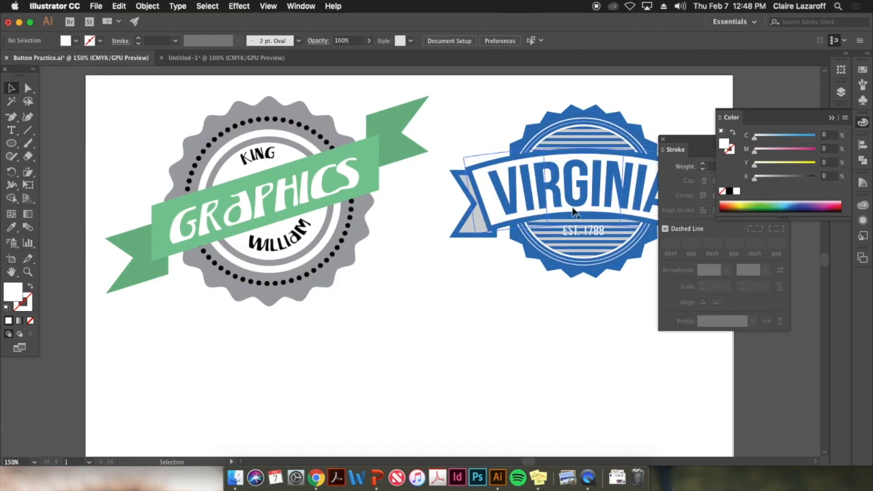
{"action": "left_click_drag", "start_coordinate": [582, 314], "coordinate": [503, 327]}
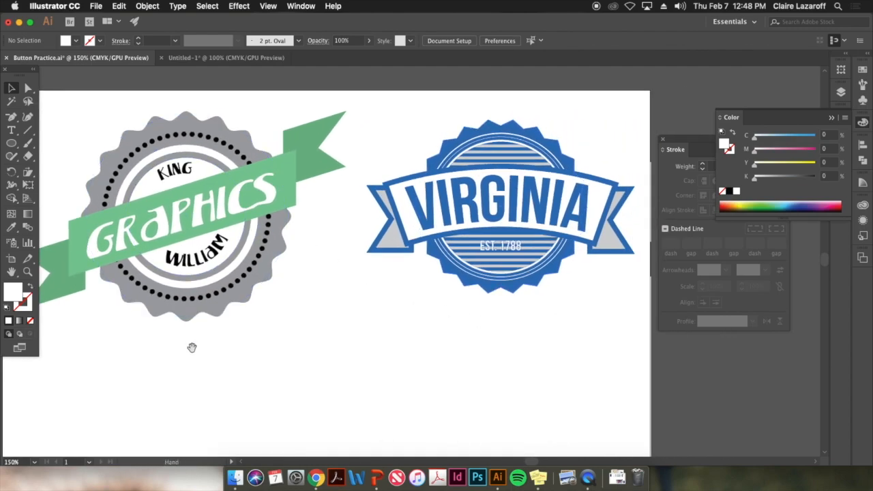
{"action": "left_click_drag", "start_coordinate": [191, 347], "coordinate": [258, 336]}
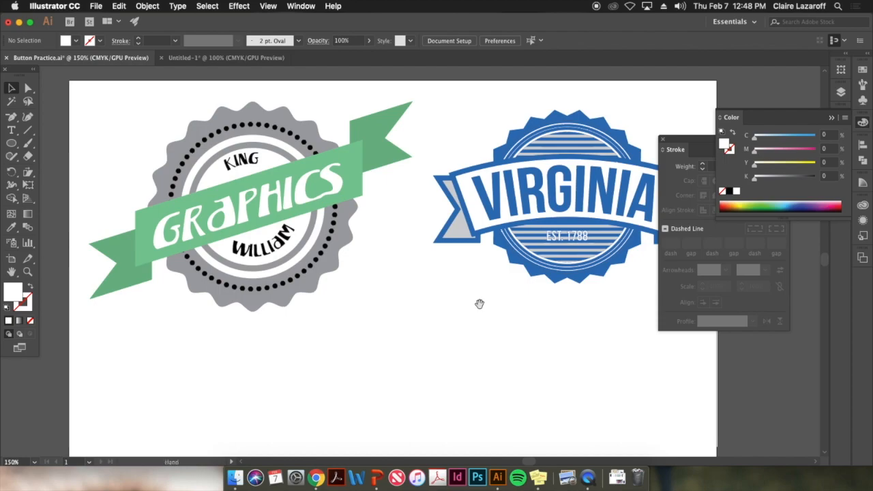
{"action": "left_click_drag", "start_coordinate": [479, 303], "coordinate": [440, 307]}
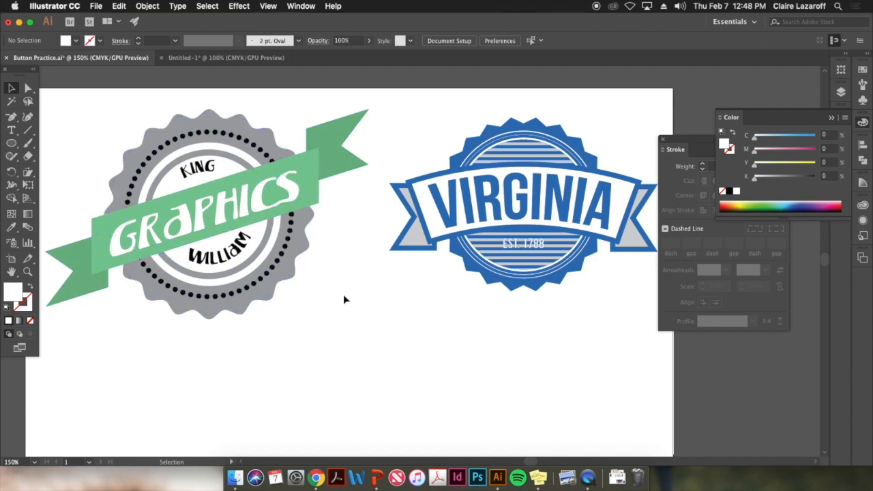
Step: Return to the Untitled-1 document and draw a rectangle about 6.08 by 1.28 in near the artboard's bottom edge
{"action": "left_click", "coordinate": [198, 59]}
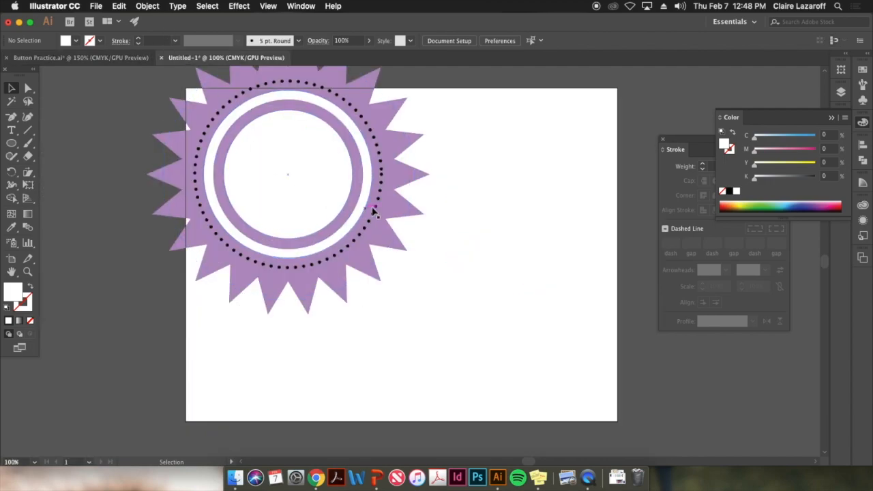
{"action": "left_click", "coordinate": [11, 143]}
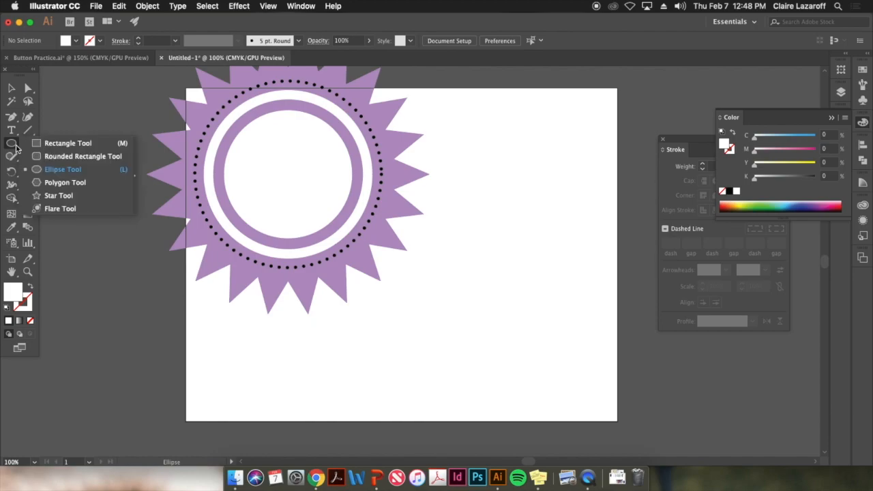
{"action": "left_click", "coordinate": [67, 143]}
{"action": "mouse_move", "coordinate": [302, 354]}
{"action": "left_mouse_down"}
{"action": "mouse_move", "coordinate": [442, 409]}
{"action": "mouse_move", "coordinate": [514, 413]}
{"action": "mouse_move", "coordinate": [542, 404]}
{"action": "left_mouse_up"}
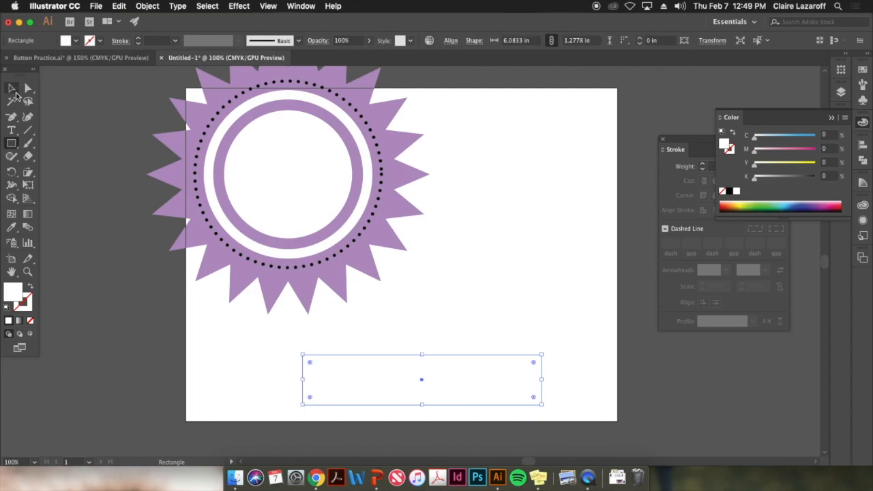
{"action": "left_click", "coordinate": [14, 91]}
Step: Fill the banner rectangle with a neutral medium-dark grey and deselect it
{"action": "double_click", "coordinate": [12, 292]}
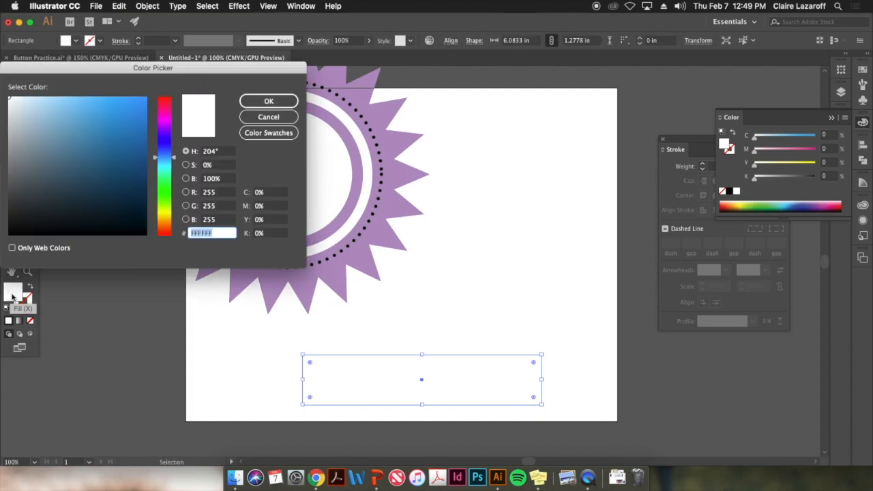
{"action": "left_click", "coordinate": [165, 221]}
{"action": "mouse_move", "coordinate": [86, 153]}
{"action": "left_mouse_down"}
{"action": "mouse_move", "coordinate": [86, 146]}
{"action": "mouse_move", "coordinate": [93, 167]}
{"action": "mouse_move", "coordinate": [84, 159]}
{"action": "left_mouse_up"}
{"action": "left_click_drag", "start_coordinate": [168, 216], "coordinate": [168, 223]}
{"action": "left_click_drag", "start_coordinate": [12, 202], "coordinate": [7, 186]}
{"action": "left_click", "coordinate": [7, 173]}
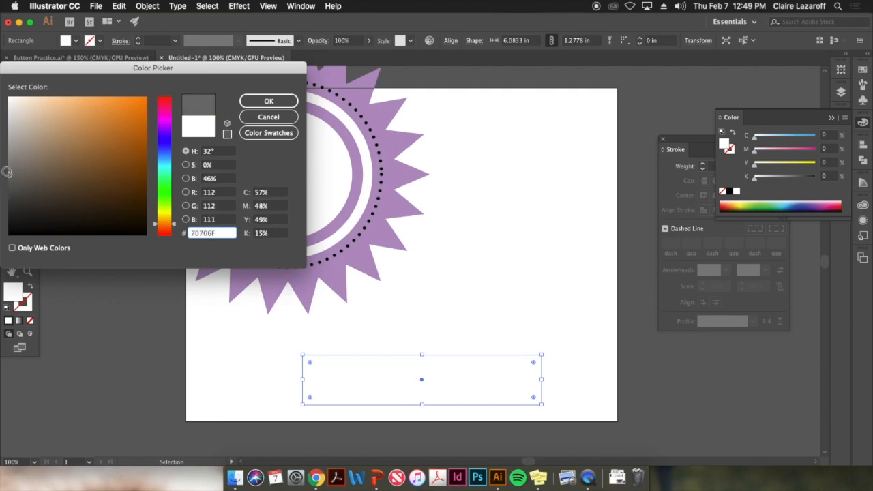
{"action": "left_click", "coordinate": [254, 103]}
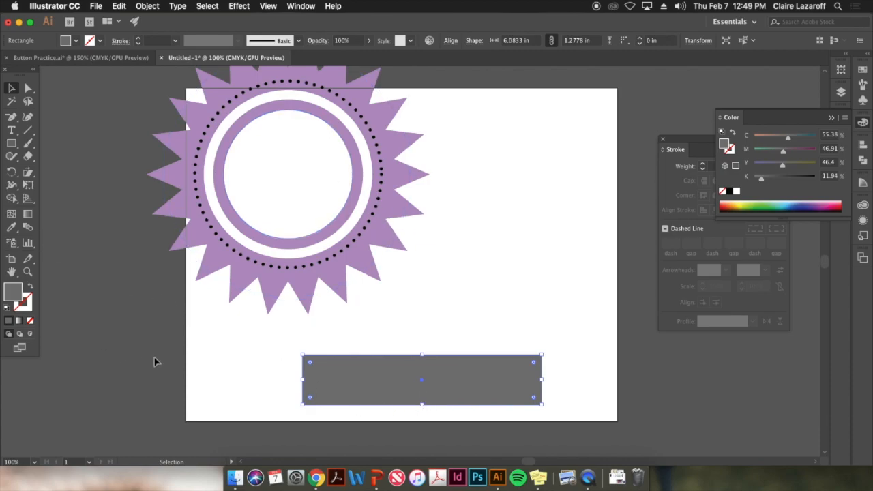
{"action": "left_click", "coordinate": [259, 365]}
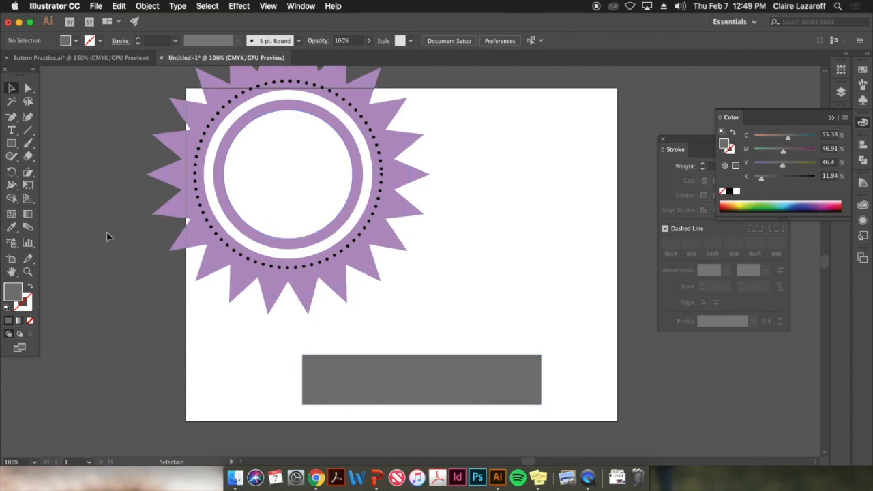
Step: Draw a square about 1.26 in wide against the banner's left end and place a copy against its right end
{"action": "left_click", "coordinate": [10, 144]}
{"action": "left_click_drag", "start_coordinate": [302, 354], "coordinate": [253, 403]}
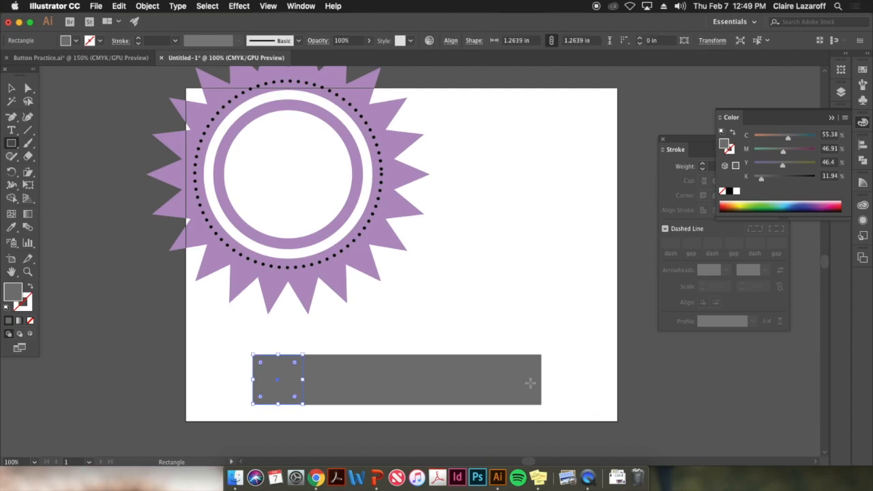
{"action": "left_click", "coordinate": [11, 88]}
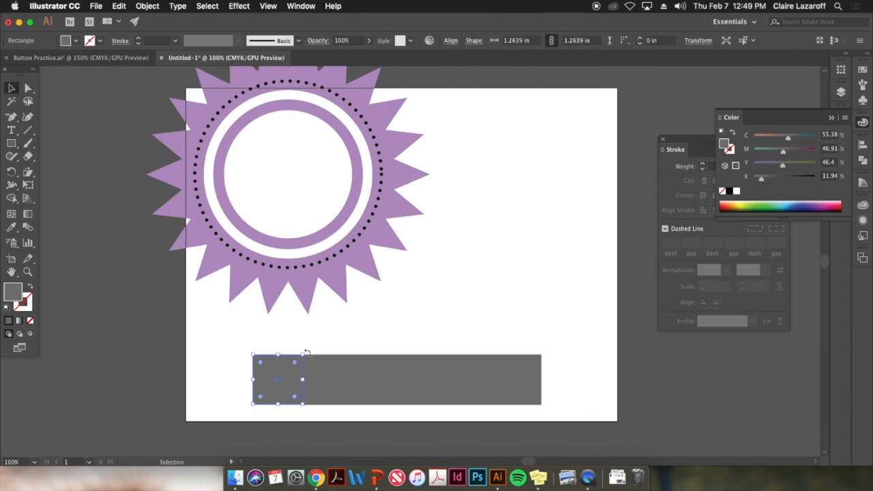
{"action": "left_click_drag", "start_coordinate": [286, 386], "coordinate": [587, 399]}
Step: Give the banner rectangle and both end squares a 1 pt black stroke and deselect them
{"action": "left_click", "coordinate": [237, 354]}
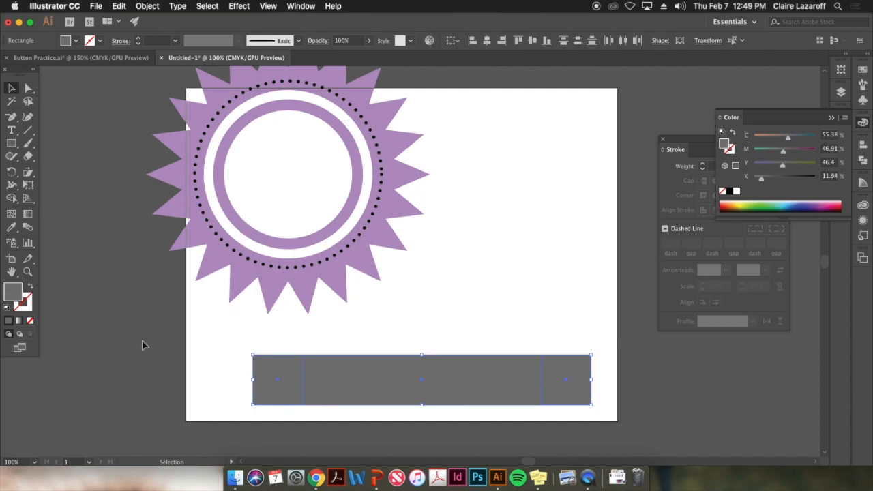
{"action": "left_click", "coordinate": [17, 308]}
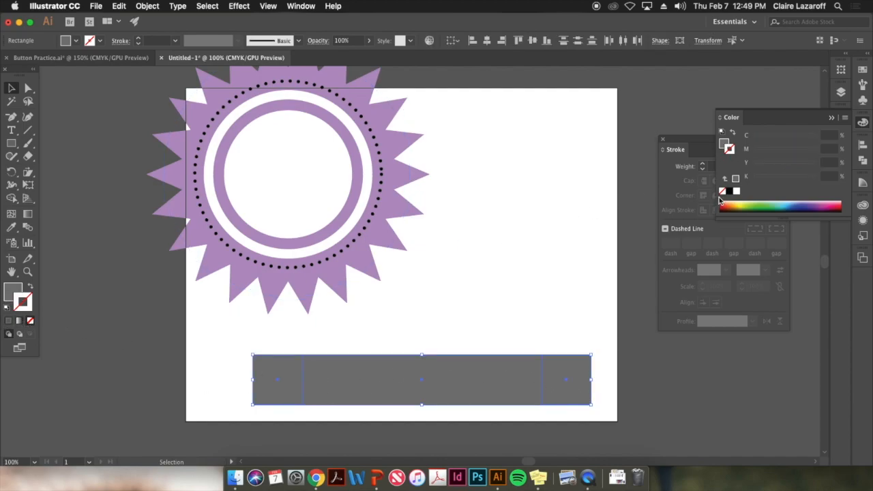
{"action": "left_click", "coordinate": [734, 191]}
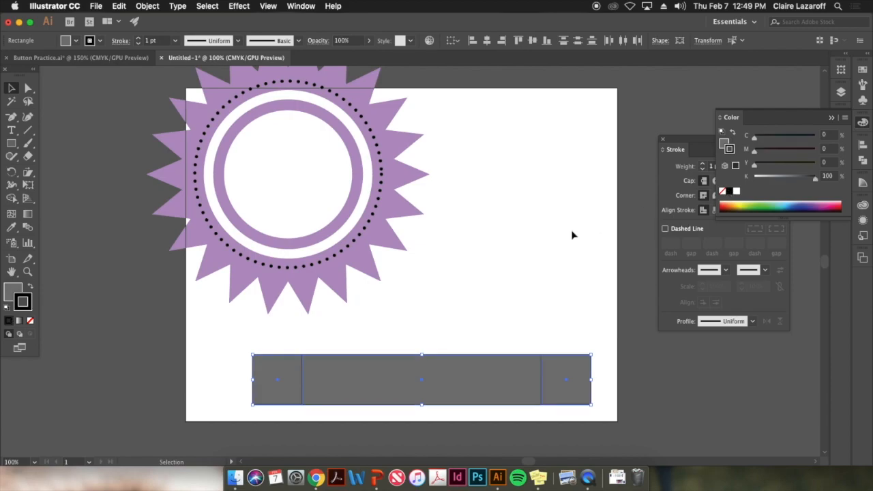
{"action": "left_click", "coordinate": [518, 248]}
{"action": "left_click", "coordinate": [275, 398]}
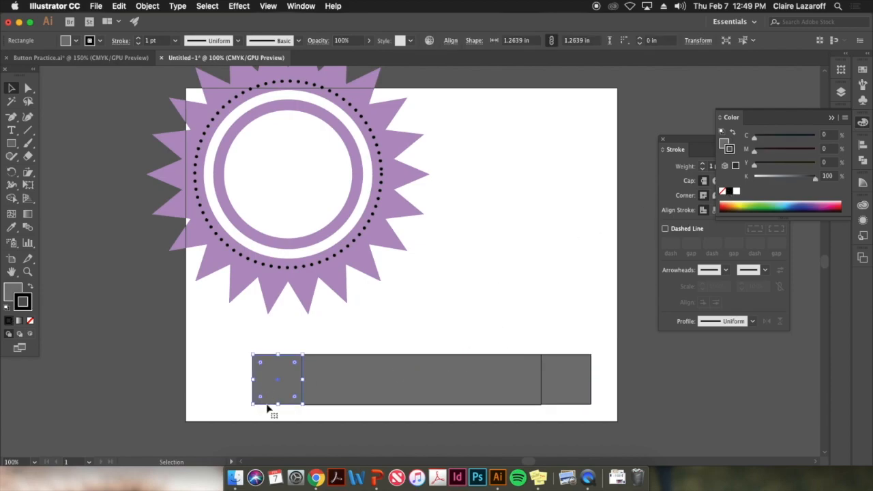
{"action": "left_click_drag", "start_coordinate": [253, 404], "coordinate": [246, 405]}
{"action": "left_click", "coordinate": [486, 401]}
{"action": "left_click", "coordinate": [495, 421]}
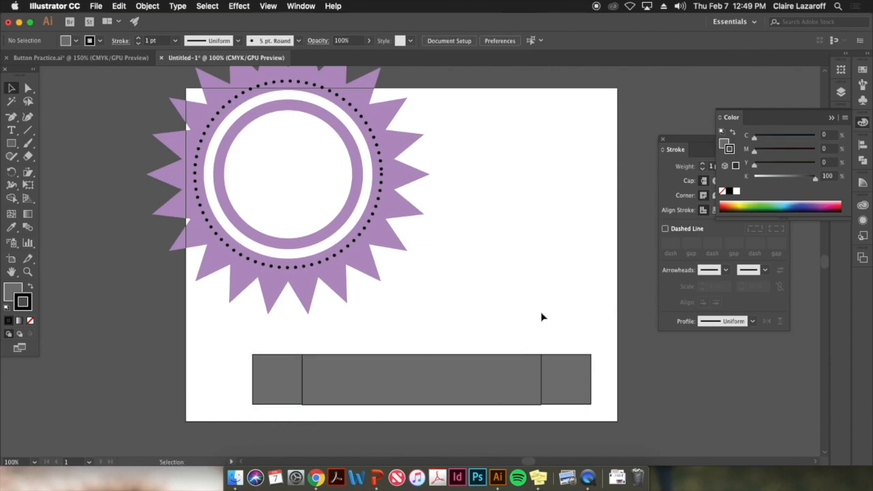
Step: Place copies of the end square, rotated 45° into diamonds, over the banner's two outer ends
{"action": "left_click", "coordinate": [264, 386]}
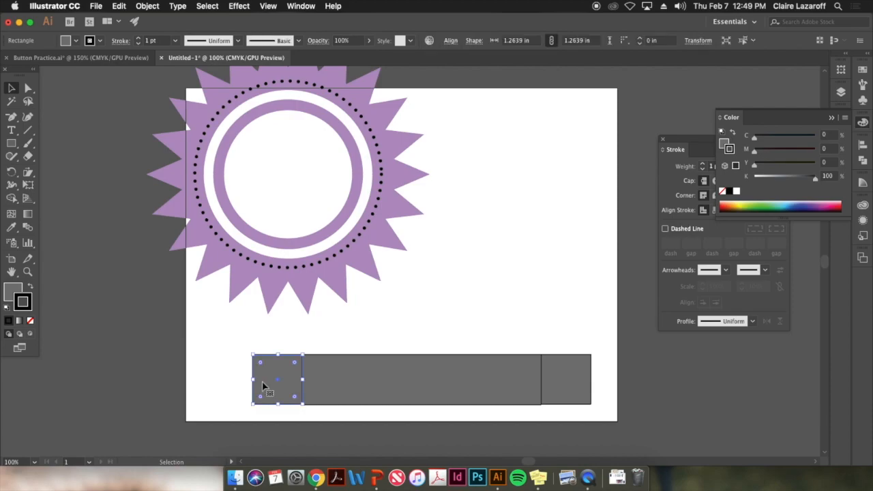
{"action": "left_click_drag", "start_coordinate": [270, 389], "coordinate": [197, 391]}
{"action": "left_click_drag", "start_coordinate": [229, 349], "coordinate": [594, 397]}
{"action": "left_click", "coordinate": [245, 424]}
{"action": "left_click", "coordinate": [423, 332]}
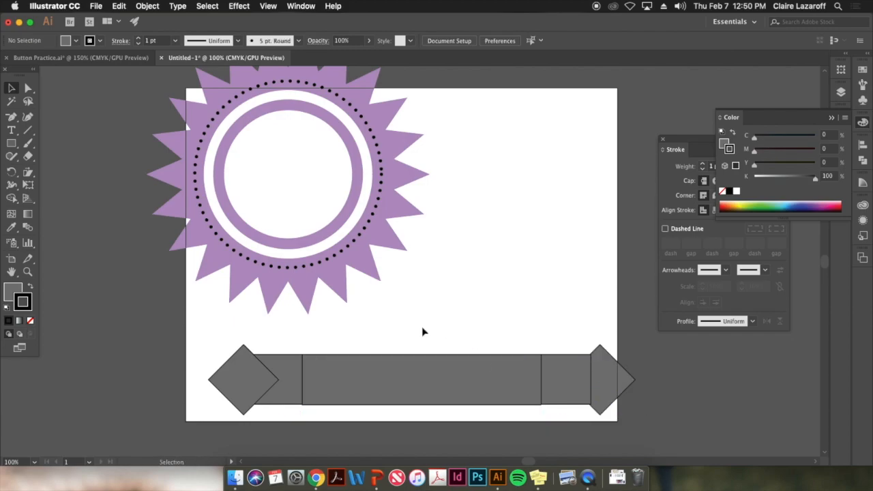
Step: Bring the right diamond to the front so it lies above the banner's right end square
{"action": "left_click", "coordinate": [604, 374]}
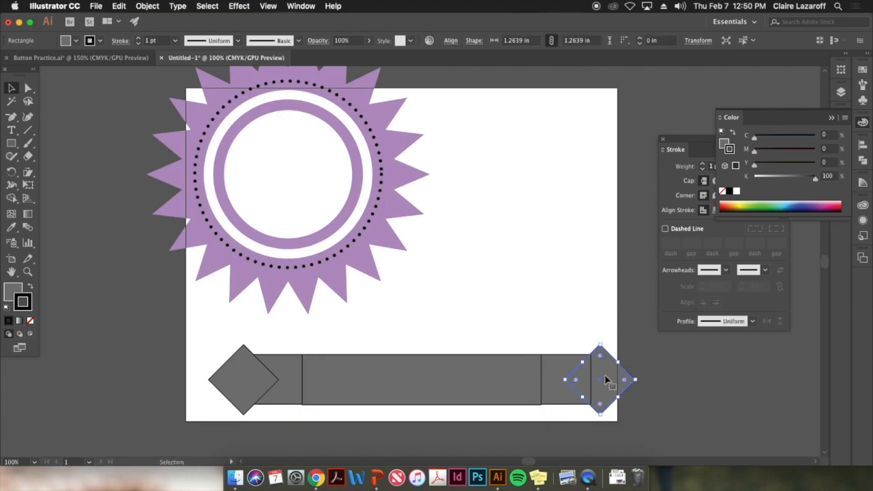
{"action": "key", "text": "v"}
{"action": "right_click", "coordinate": [606, 379]}
{"action": "mouse_move", "coordinate": [675, 413]}
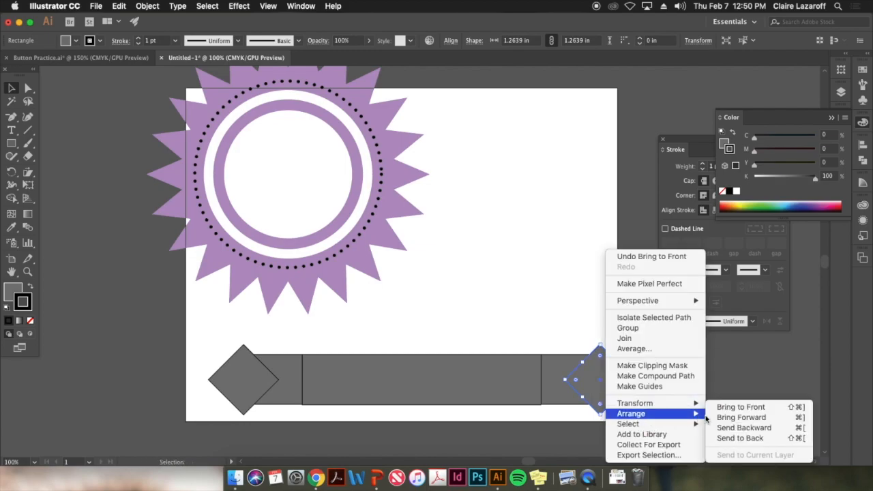
{"action": "left_click", "coordinate": [577, 300]}
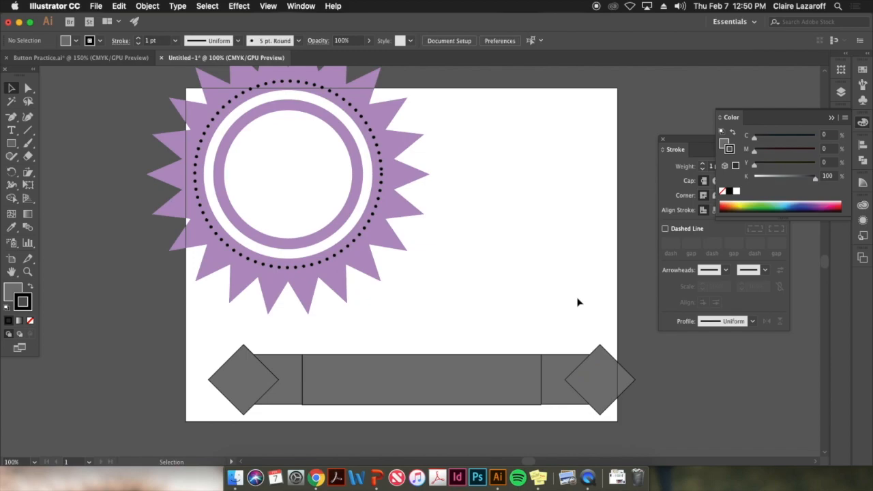
Step: Dock the Stroke panel, and cut the right diamond out of its end square with Pathfinder's Minus Front
{"action": "left_click_drag", "start_coordinate": [560, 317], "coordinate": [629, 413]}
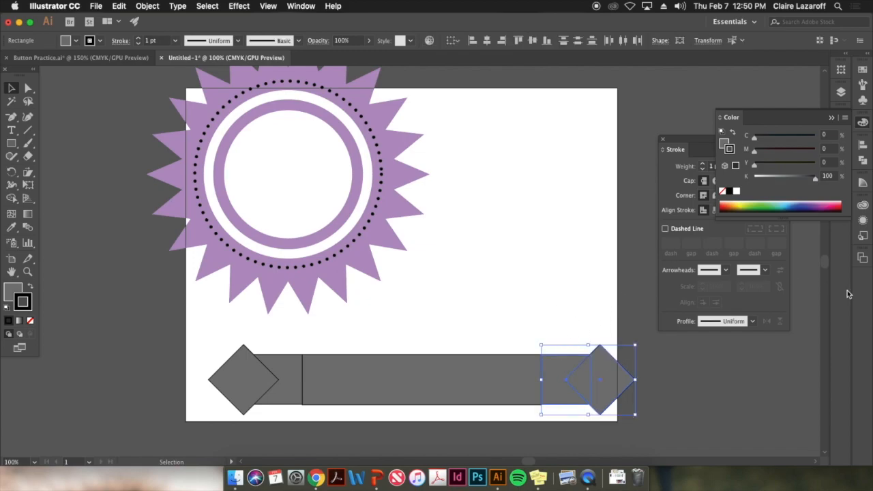
{"action": "left_click", "coordinate": [864, 161]}
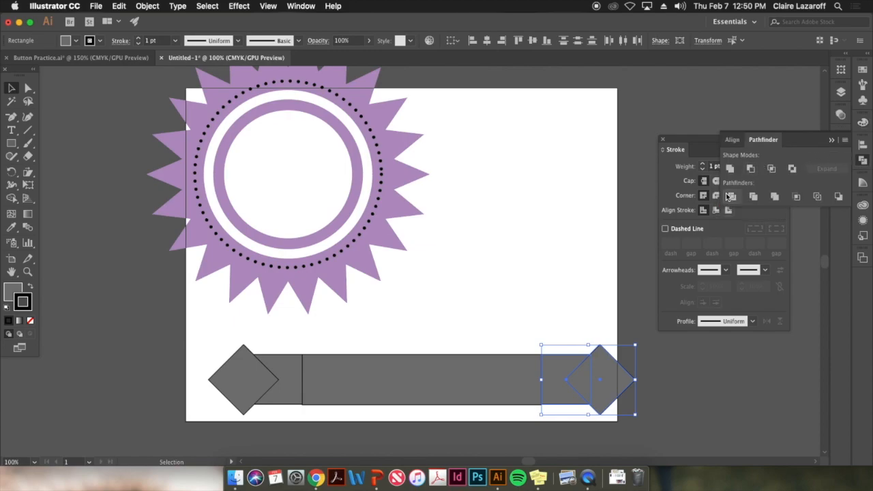
{"action": "mouse_move", "coordinate": [696, 150]}
{"action": "left_mouse_down"}
{"action": "mouse_move", "coordinate": [772, 308]}
{"action": "mouse_move", "coordinate": [860, 278]}
{"action": "left_mouse_up"}
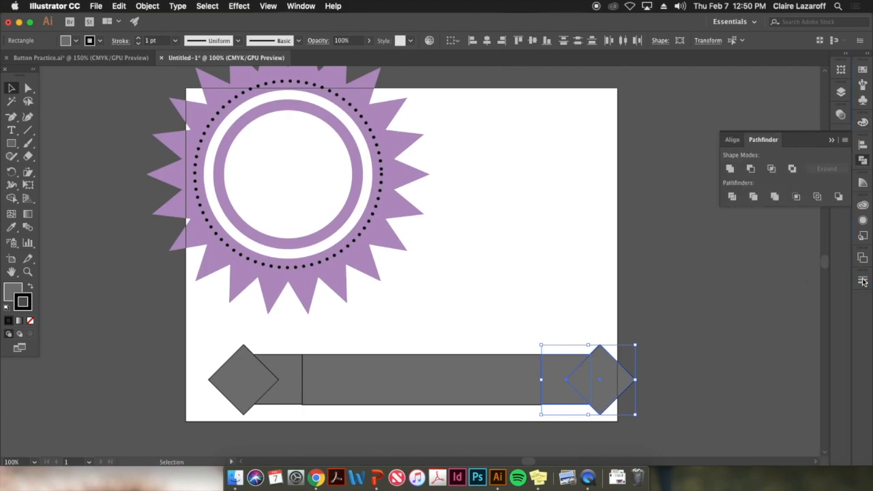
{"action": "left_click", "coordinate": [749, 175]}
{"action": "left_click", "coordinate": [583, 298]}
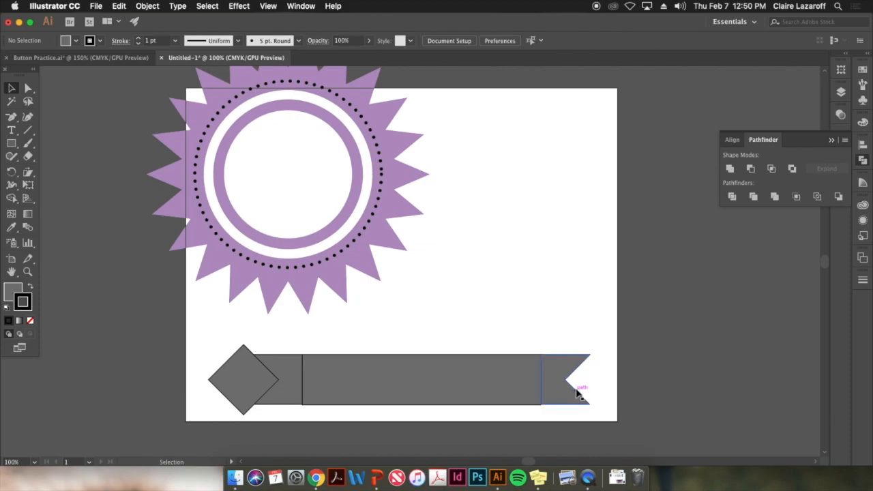
Step: Cut the left diamond out of its end square by scribbling across the diamond with the Shaper Tool
{"action": "left_click", "coordinate": [286, 361]}
{"action": "left_click", "coordinate": [210, 347]}
{"action": "left_click_drag", "start_coordinate": [210, 345], "coordinate": [277, 399]}
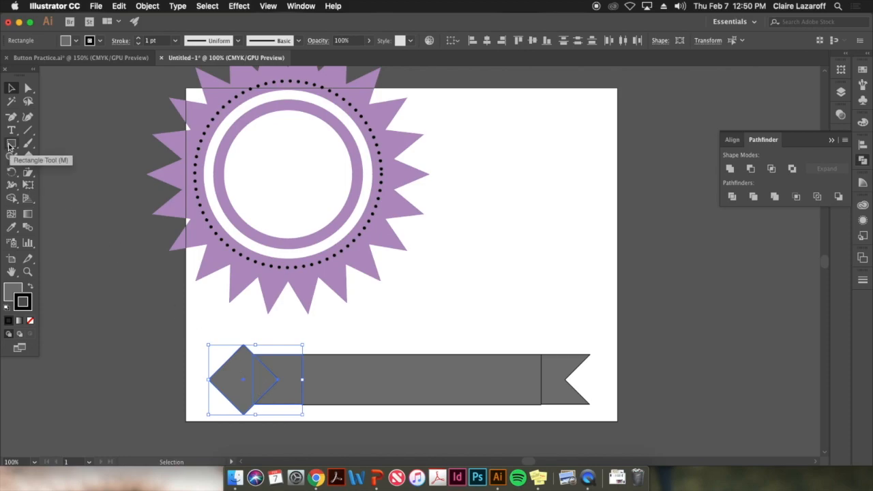
{"action": "left_click", "coordinate": [11, 156]}
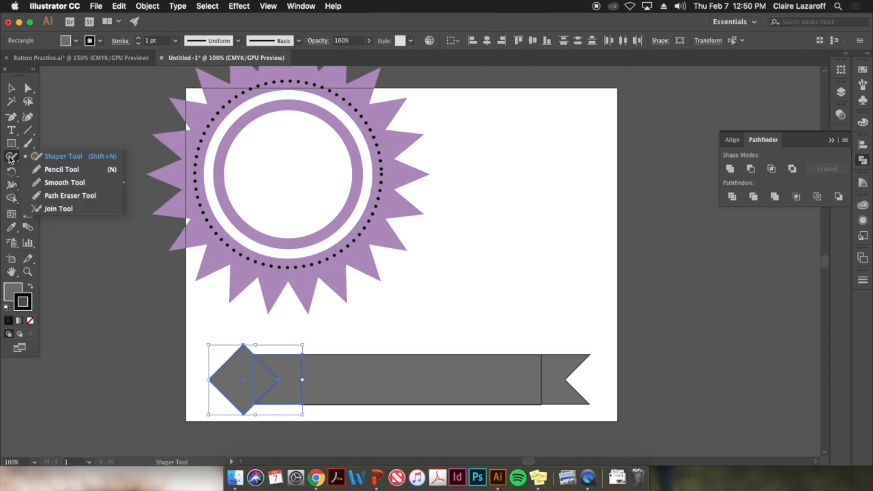
{"action": "left_click", "coordinate": [80, 159]}
{"action": "key", "text": "super+equal"}
{"action": "key", "text": "super+equal"}
{"action": "key", "text": "super+equal"}
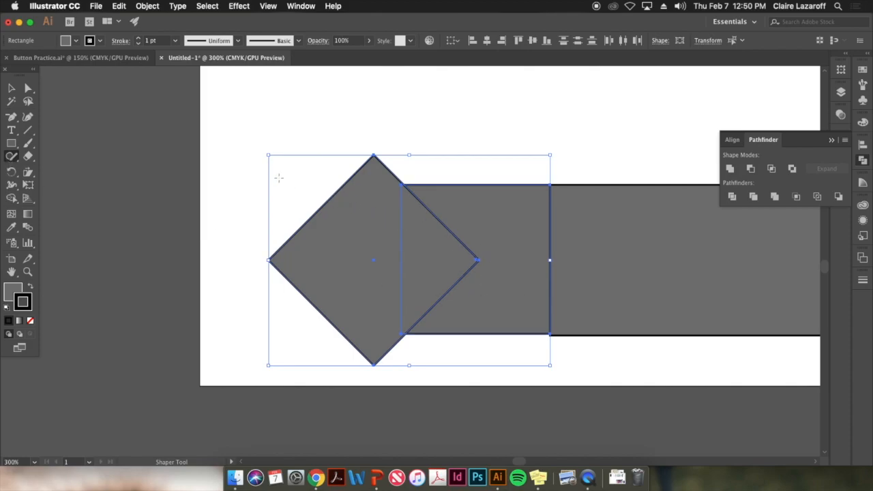
{"action": "mouse_move", "coordinate": [307, 201]}
{"action": "left_mouse_down"}
{"action": "mouse_move", "coordinate": [401, 240]}
{"action": "mouse_move", "coordinate": [398, 297]}
{"action": "mouse_move", "coordinate": [281, 356]}
{"action": "mouse_move", "coordinate": [260, 349]}
{"action": "left_mouse_up"}
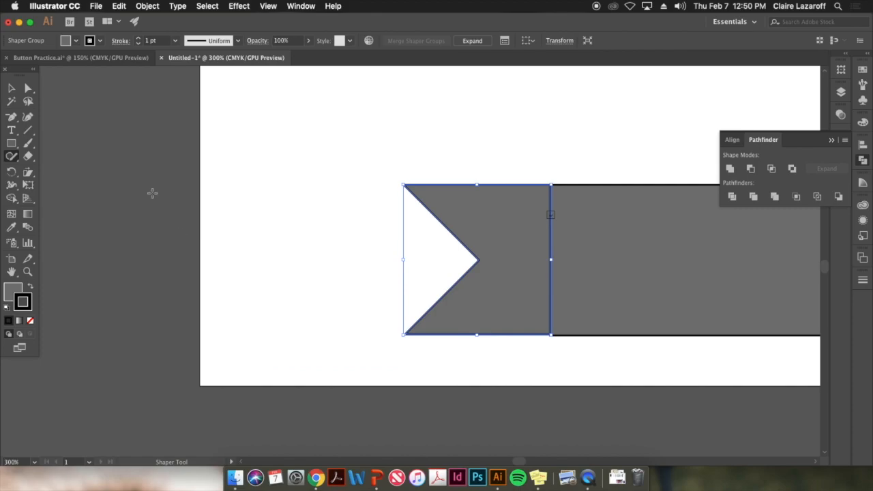
Step: Inspect the original square and diamond inside the left tail's Shaper group, and reselect the tail as a whole
{"action": "left_click", "coordinate": [552, 216]}
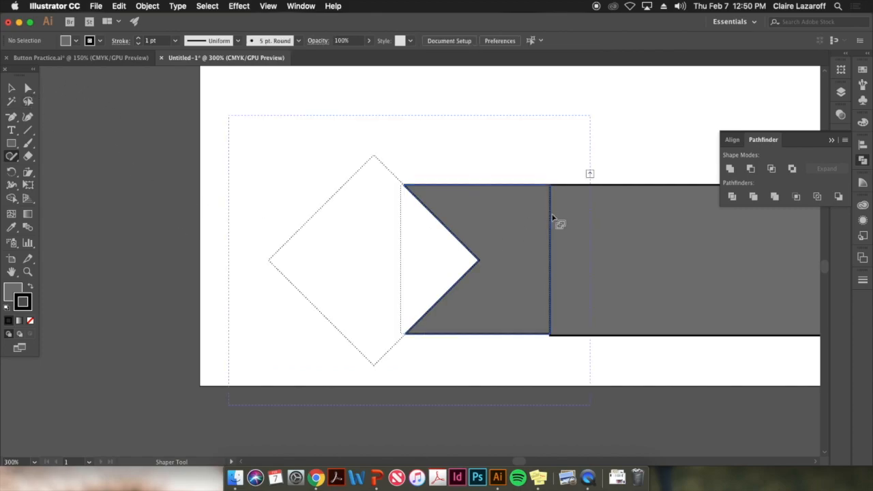
{"action": "left_click", "coordinate": [353, 252]}
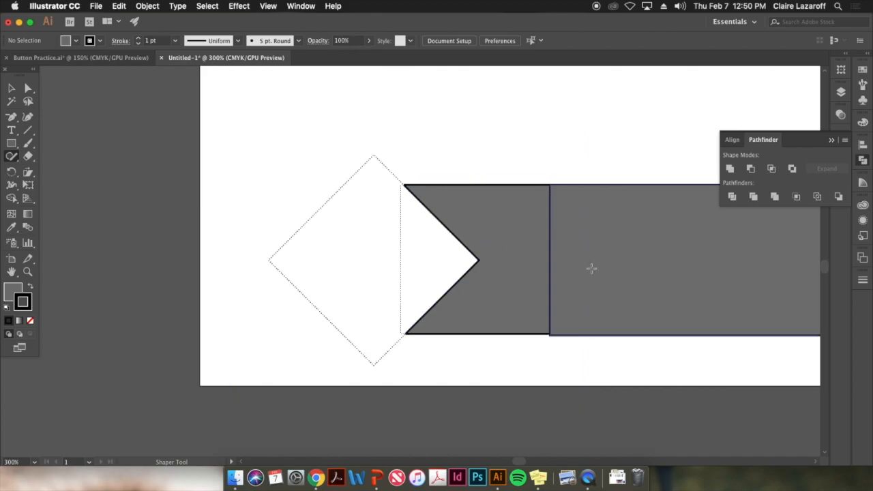
{"action": "left_click", "coordinate": [11, 87]}
{"action": "left_click", "coordinate": [477, 249]}
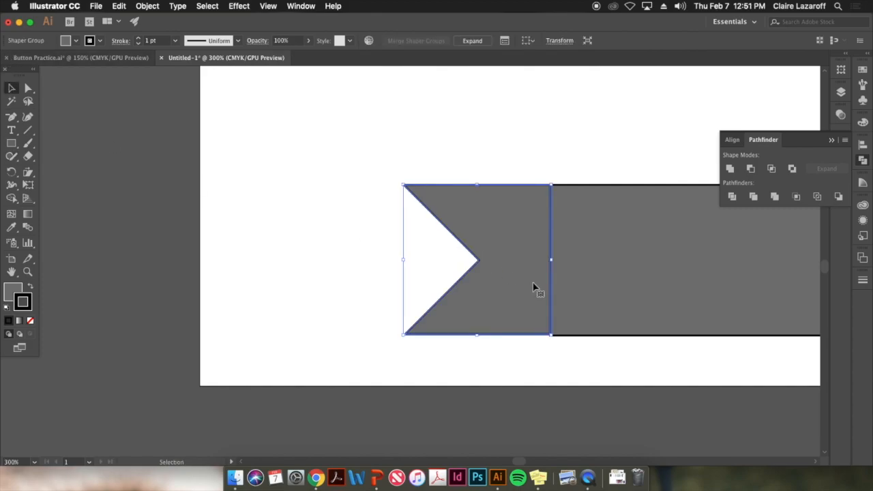
Step: Offset the left ribbon tail inward and downward and the right tail inward and upward, overlapping the banner's ends
{"action": "key", "text": "super+minus"}
{"action": "key", "text": "super+minus"}
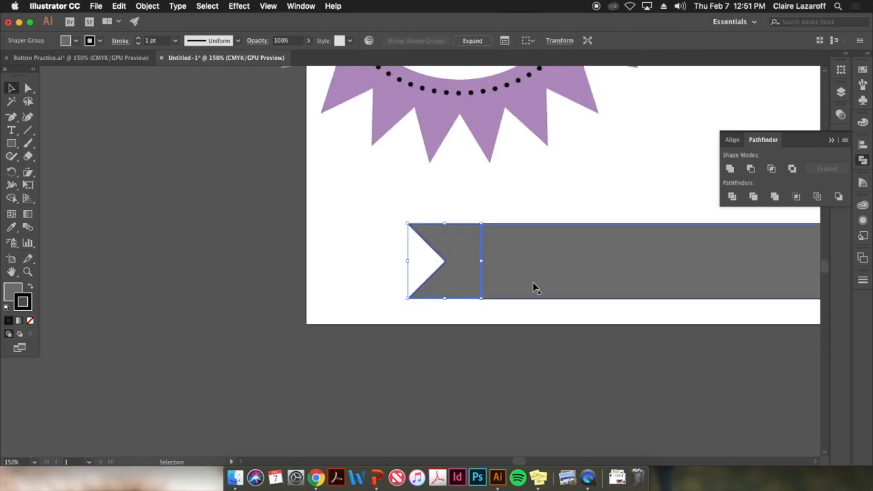
{"action": "left_click_drag", "start_coordinate": [573, 366], "coordinate": [339, 357]}
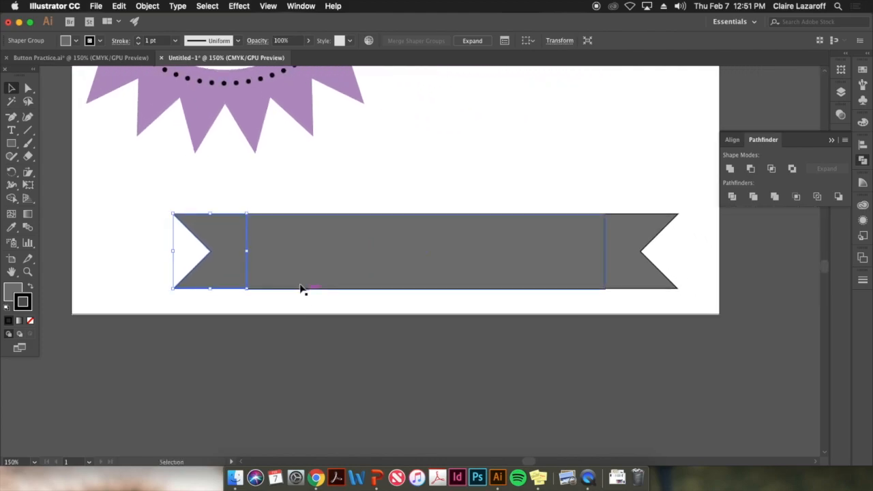
{"action": "left_click", "coordinate": [545, 412]}
{"action": "left_click_drag", "start_coordinate": [226, 270], "coordinate": [239, 286]}
{"action": "left_click_drag", "start_coordinate": [651, 285], "coordinate": [632, 263]}
{"action": "left_click", "coordinate": [639, 312]}
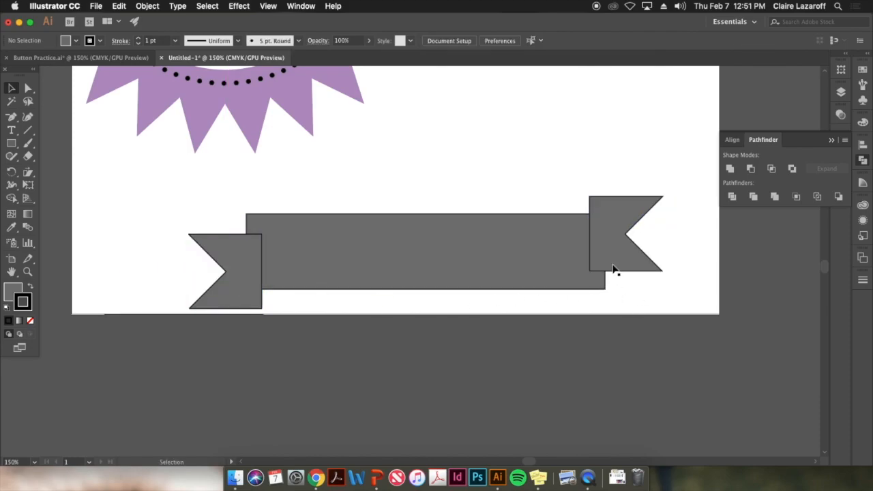
Step: Bring the central banner rectangle in front of both ribbon tails and open its context menu
{"action": "left_click", "coordinate": [449, 257]}
{"action": "key", "text": "super+shift+bracketright"}
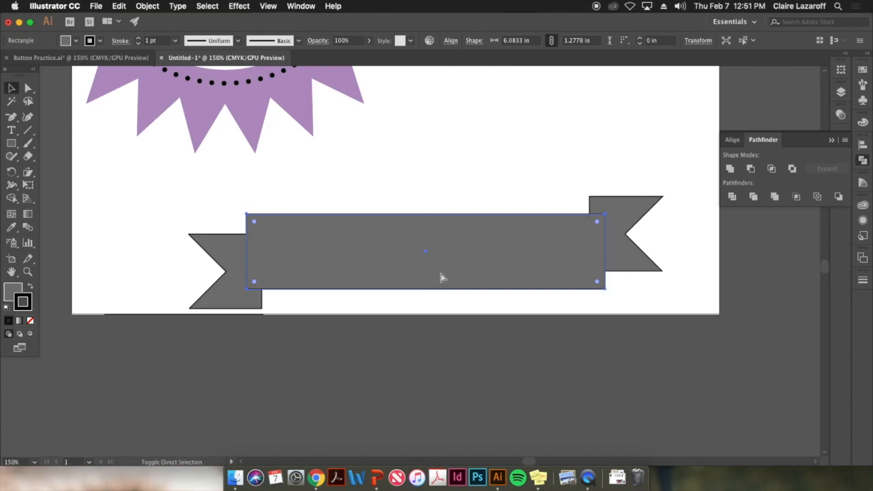
{"action": "right_click", "coordinate": [438, 234]}
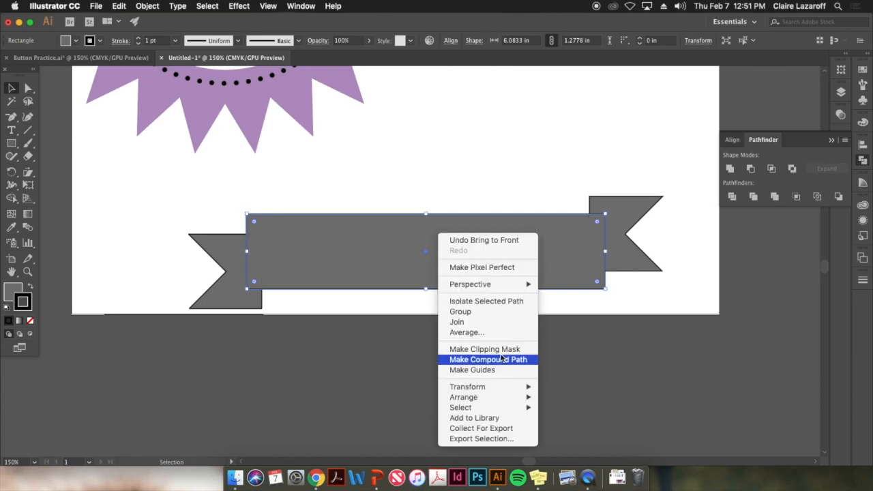
{"action": "mouse_move", "coordinate": [510, 399]}
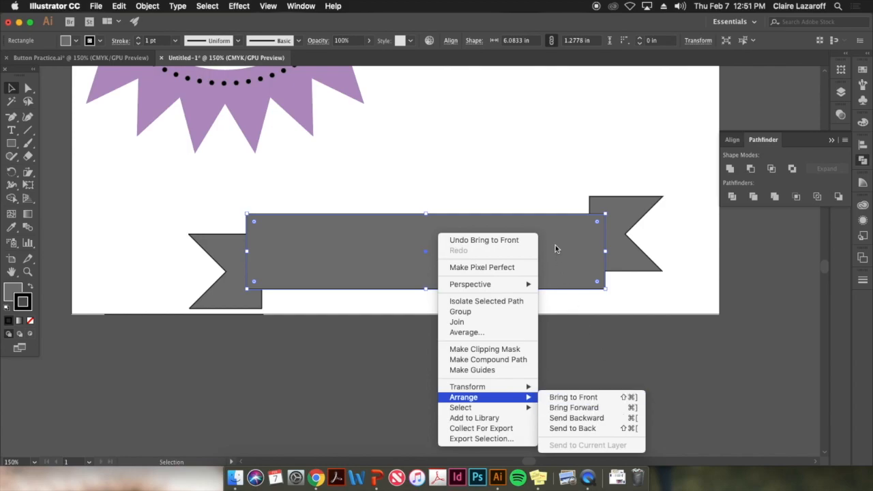
{"action": "left_click", "coordinate": [499, 172]}
{"action": "left_click", "coordinate": [605, 293]}
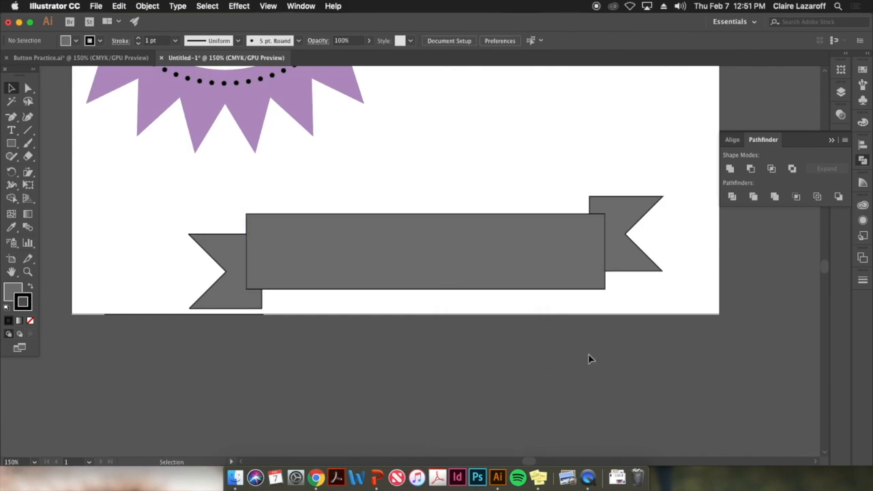
{"action": "left_click_drag", "start_coordinate": [174, 198], "coordinate": [609, 331]}
{"action": "left_click", "coordinate": [504, 362]}
Step: Darken both ribbon tails by setting the black (K) value of their fill to 31%
{"action": "left_click", "coordinate": [237, 303]}
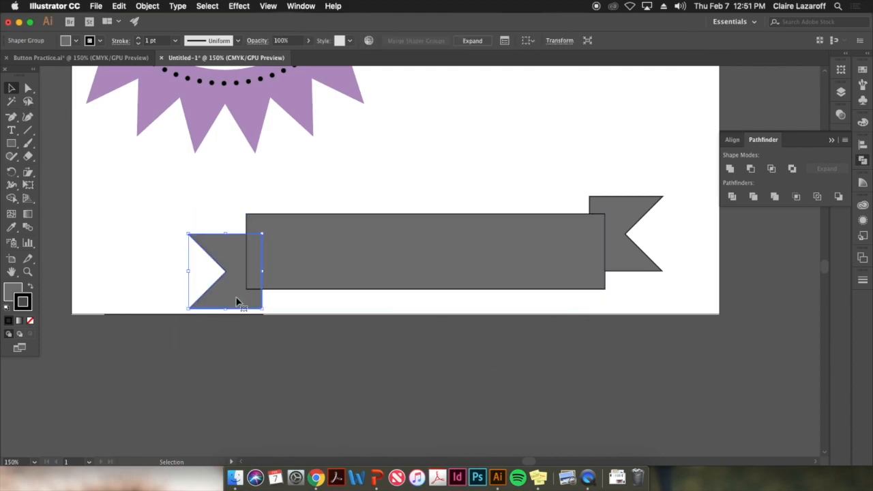
{"action": "left_click", "coordinate": [631, 203], "text": "shift"}
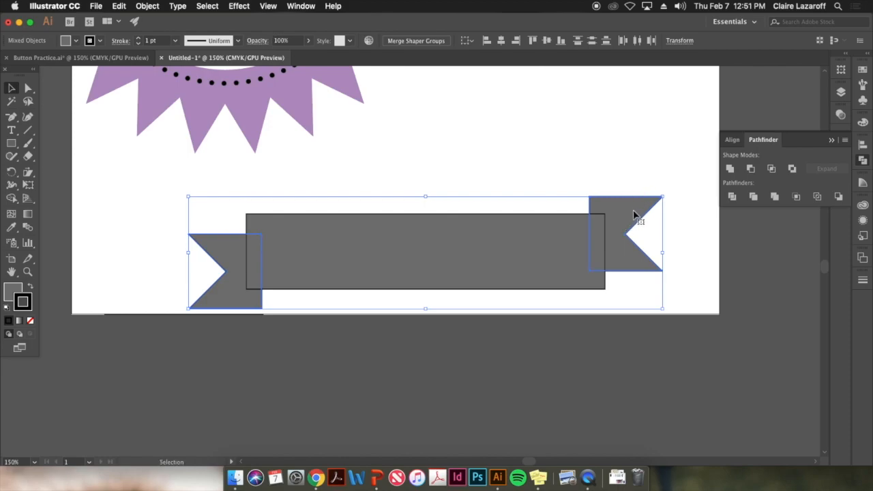
{"action": "left_click", "coordinate": [10, 292]}
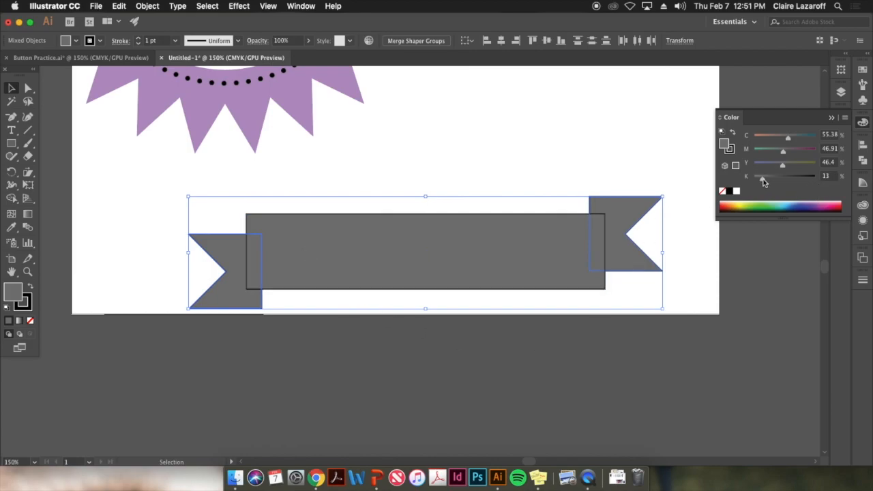
{"action": "left_click_drag", "start_coordinate": [767, 182], "coordinate": [773, 180]}
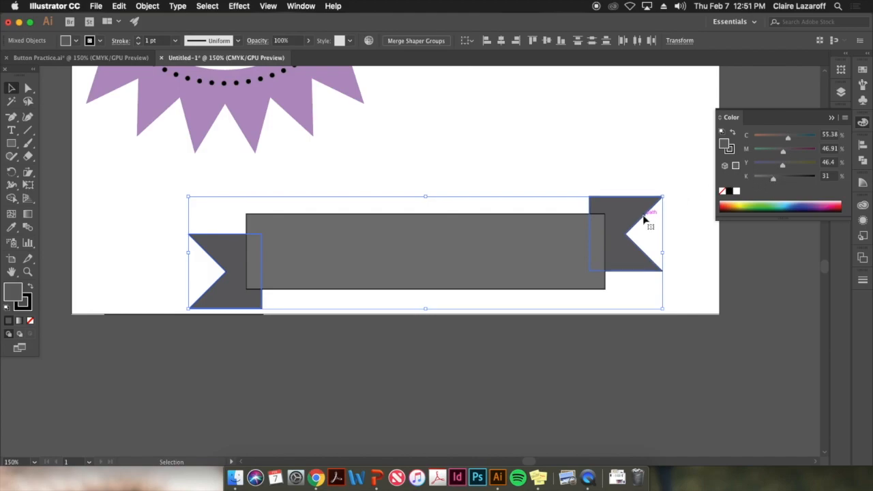
{"action": "left_click", "coordinate": [519, 172]}
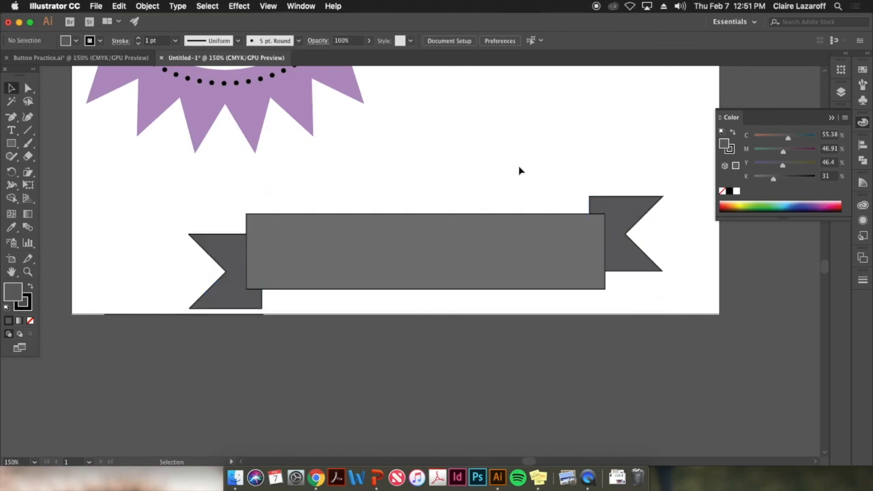
Step: Remove the stroke from the central banner and both ribbon tails
{"action": "left_click_drag", "start_coordinate": [219, 210], "coordinate": [668, 306]}
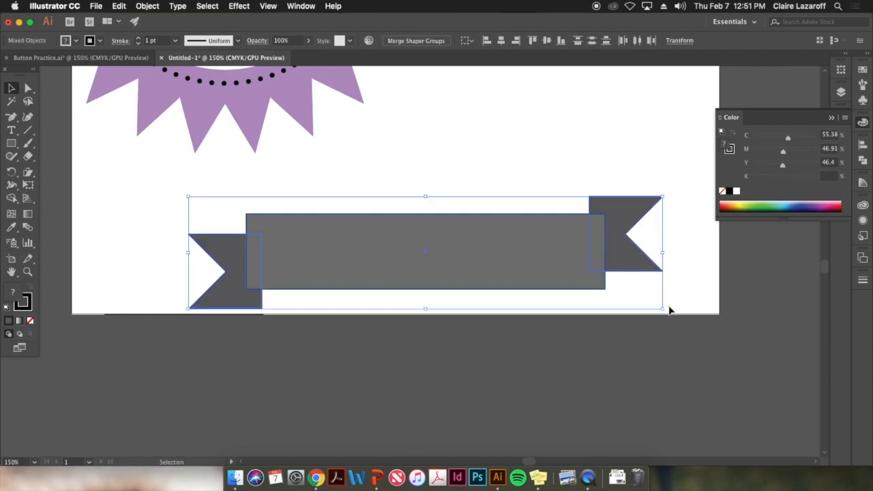
{"action": "left_click", "coordinate": [24, 306]}
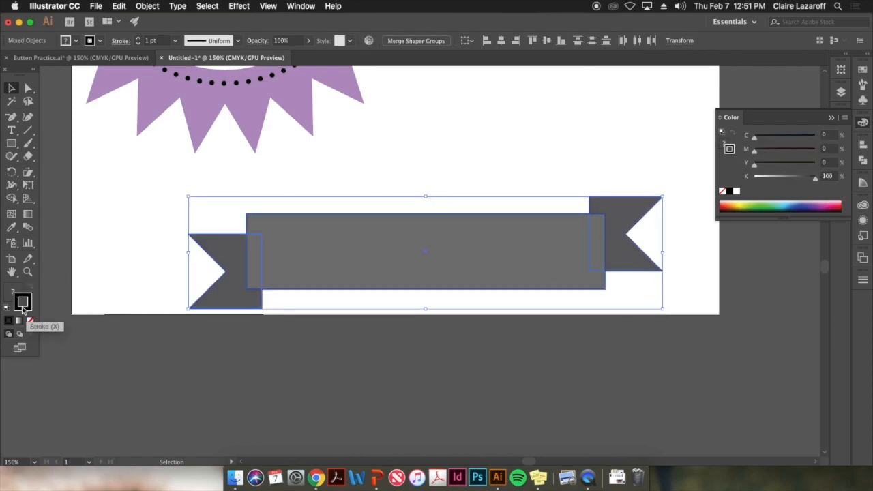
{"action": "left_click", "coordinate": [27, 320]}
{"action": "left_click", "coordinate": [98, 238]}
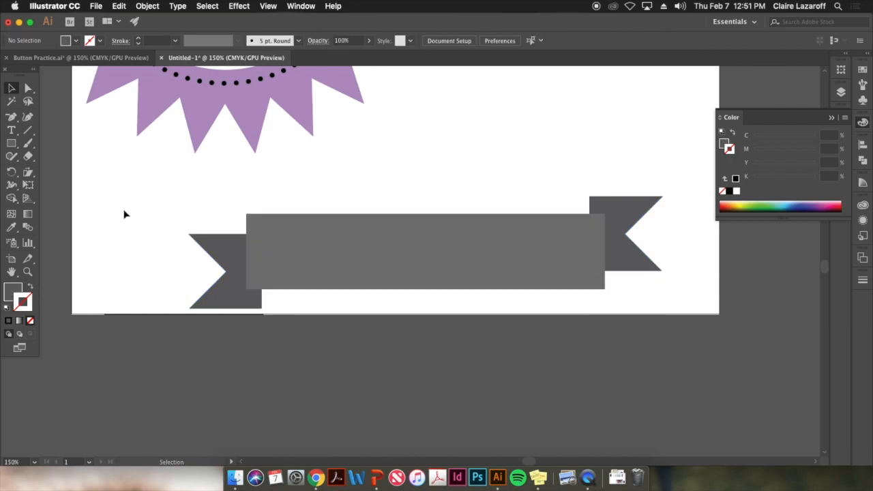
Step: Group the central banner and both ribbon tails into one object
{"action": "left_click_drag", "start_coordinate": [193, 218], "coordinate": [684, 332]}
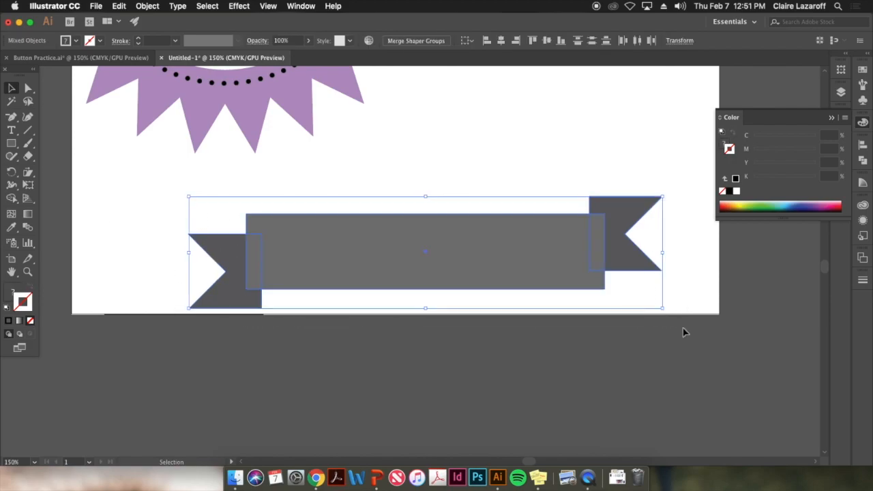
{"action": "key", "text": "super+g"}
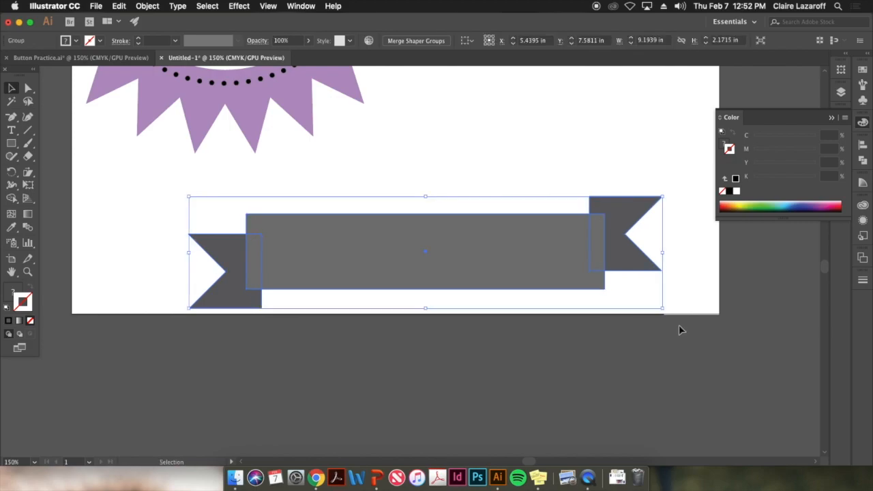
{"action": "left_click", "coordinate": [539, 341]}
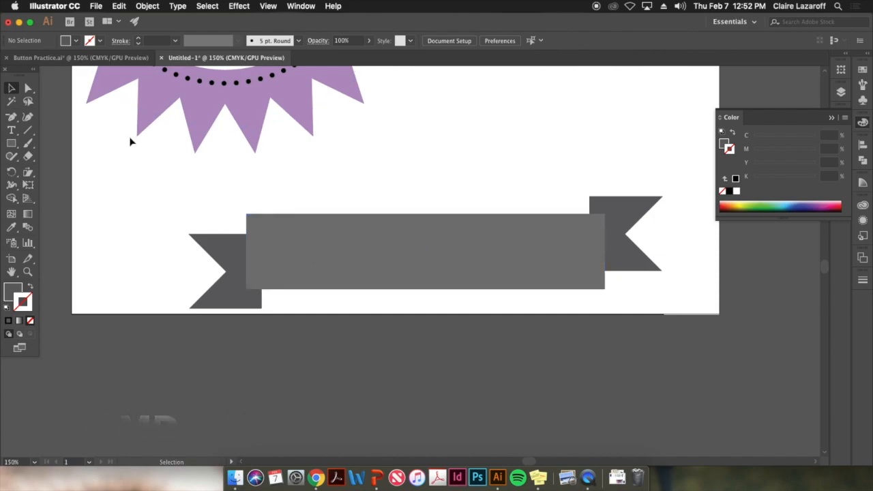
Step: Add the surname in capitals as point text, enlarge it proportionally to about 81 pt and centre it on the banner
{"action": "left_click", "coordinate": [11, 130]}
{"action": "left_click", "coordinate": [319, 177]}
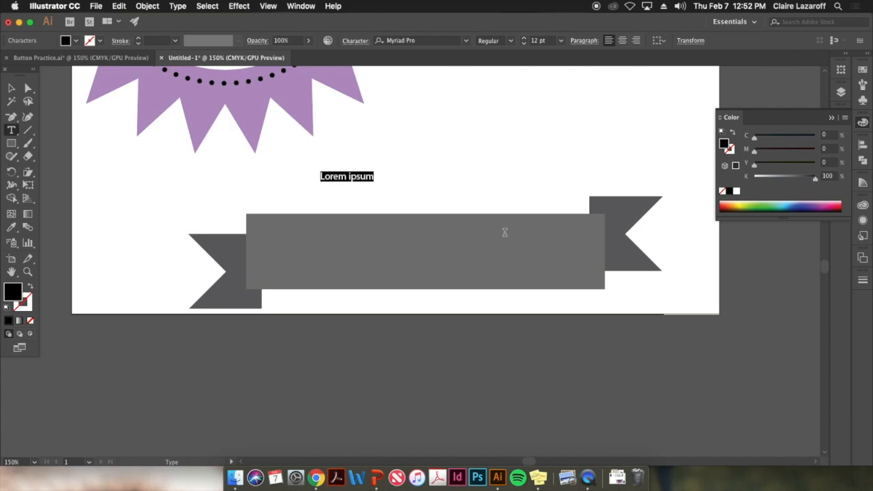
{"action": "type", "text": "LAZAROFF"}
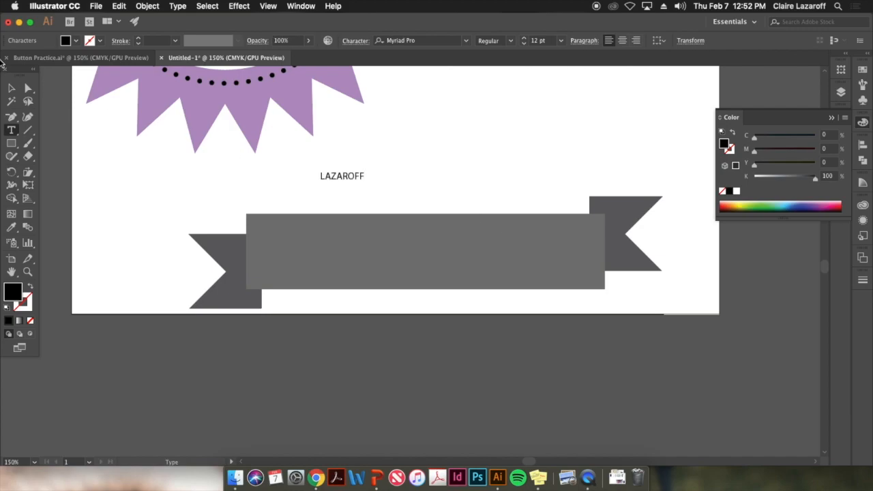
{"action": "left_click", "coordinate": [12, 86]}
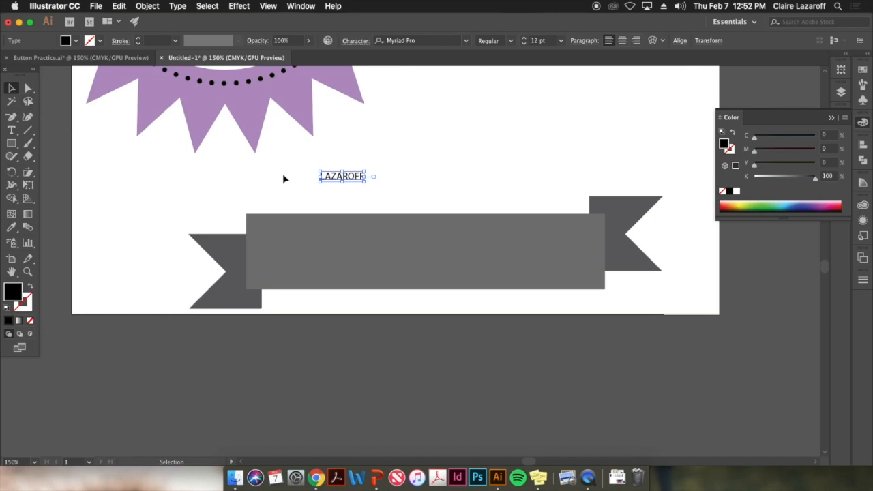
{"action": "left_click_drag", "start_coordinate": [345, 180], "coordinate": [666, 216]}
{"action": "left_click_drag", "start_coordinate": [415, 254], "coordinate": [442, 255]}
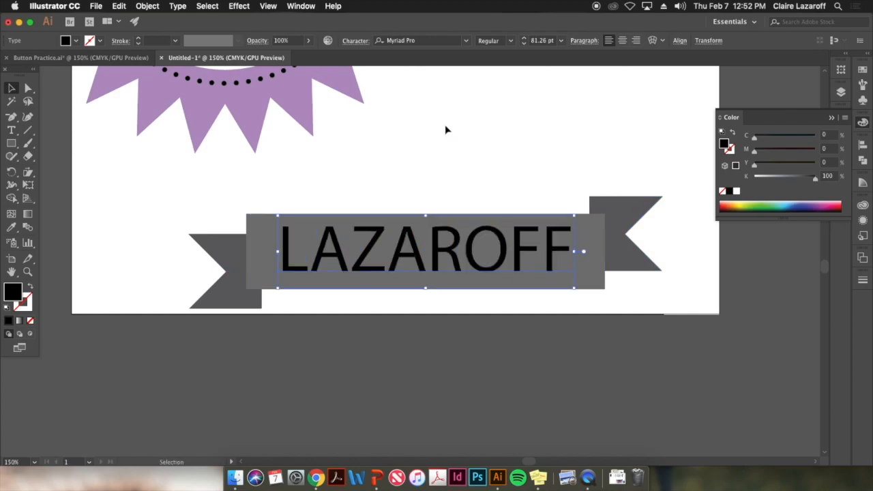
Step: Browse the available fonts and set the banner surname in BadaBoom BB
{"action": "left_click", "coordinate": [464, 41]}
{"action": "left_click_drag", "start_coordinate": [613, 198], "coordinate": [615, 77]}
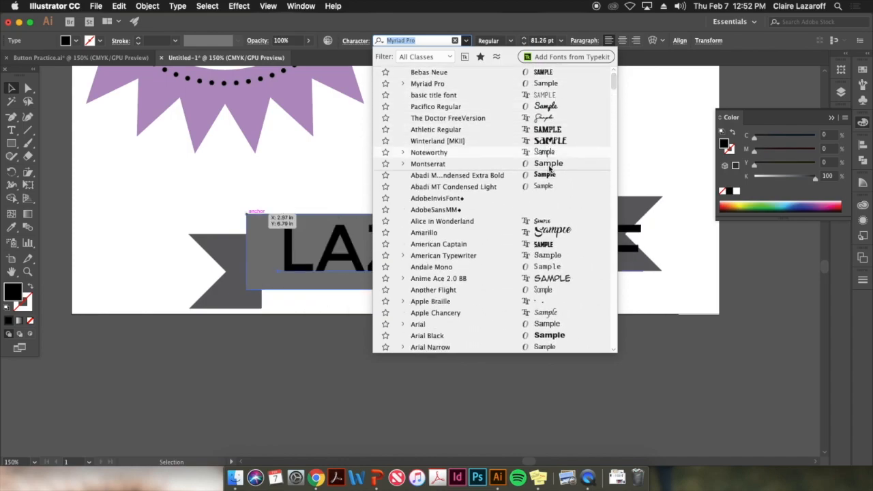
{"action": "scroll", "coordinate": [545, 222], "scroll_direction": "down", "scroll_amount": 8}
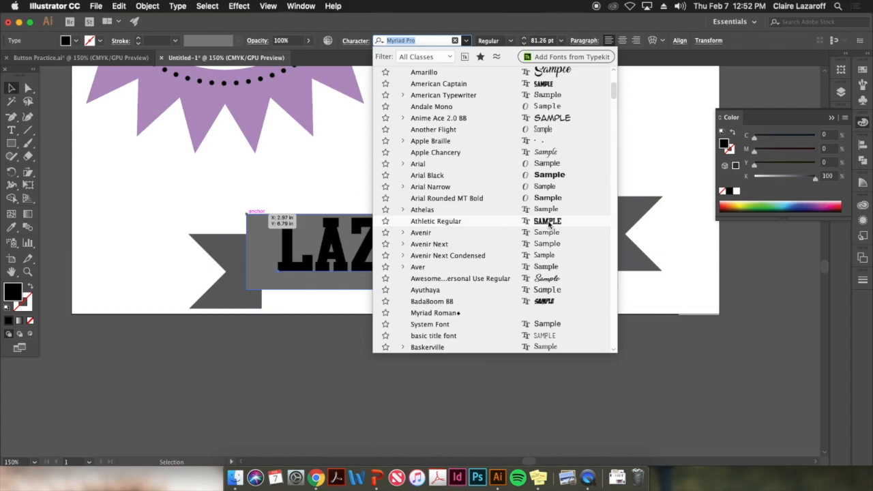
{"action": "left_click", "coordinate": [540, 304]}
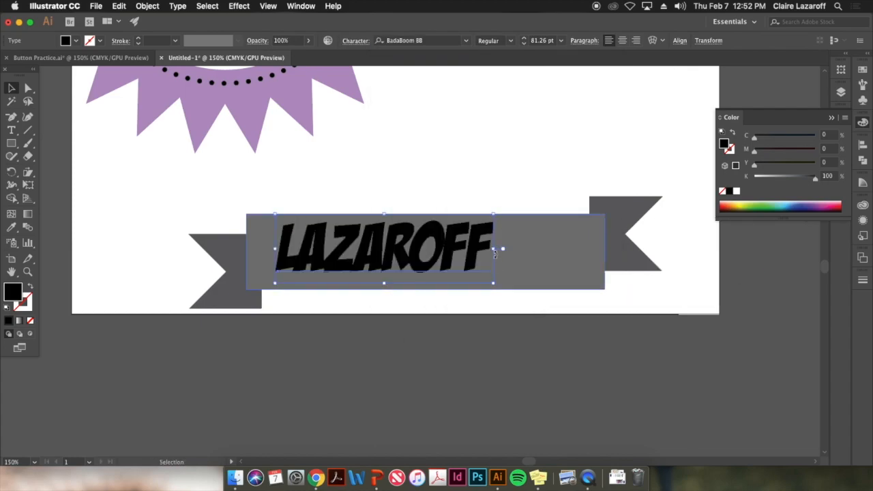
Step: Undo a trial horizontal stretch of the surname, scale it proportionally to about 102 pt and recentre it on the banner
{"action": "left_click_drag", "start_coordinate": [495, 251], "coordinate": [602, 254]}
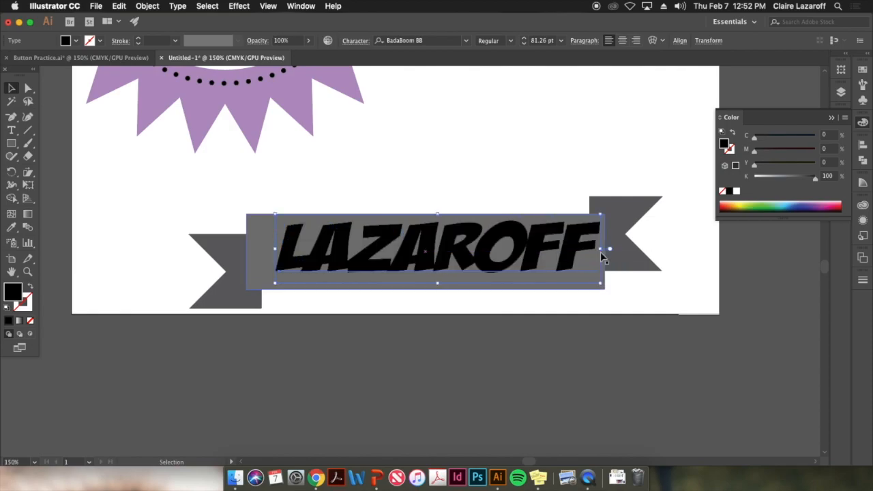
{"action": "key", "text": "super+z"}
{"action": "left_click_drag", "start_coordinate": [499, 214], "coordinate": [572, 188]}
{"action": "left_click_drag", "start_coordinate": [532, 225], "coordinate": [536, 240]}
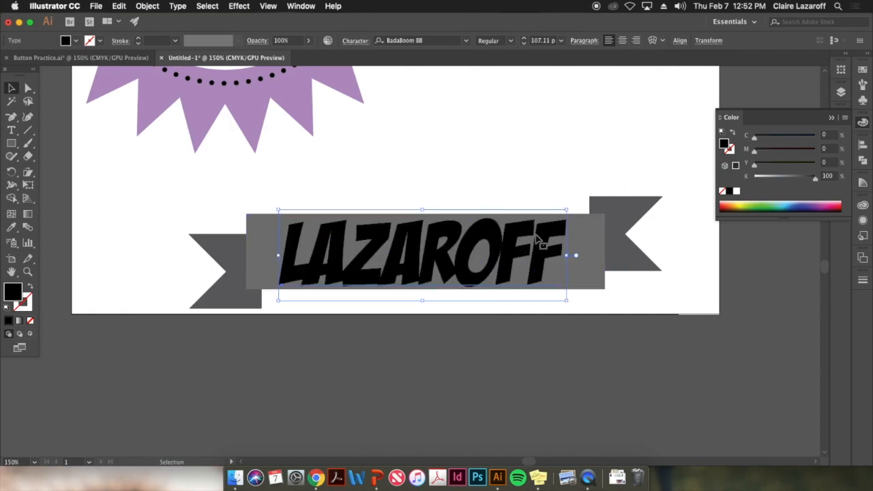
{"action": "left_click_drag", "start_coordinate": [570, 211], "coordinate": [553, 214]}
{"action": "left_click_drag", "start_coordinate": [492, 259], "coordinate": [503, 253]}
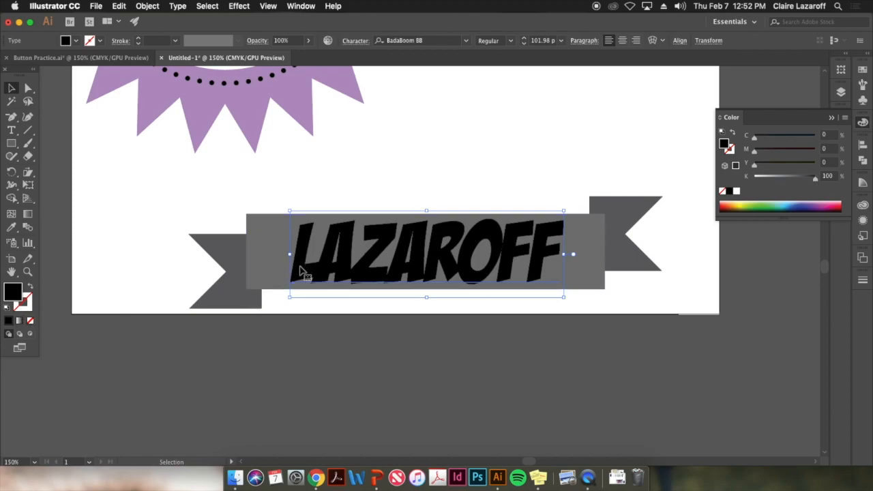
Step: Fill the banner surname with the starburst's purple using the Eyedropper
{"action": "left_click", "coordinate": [12, 229]}
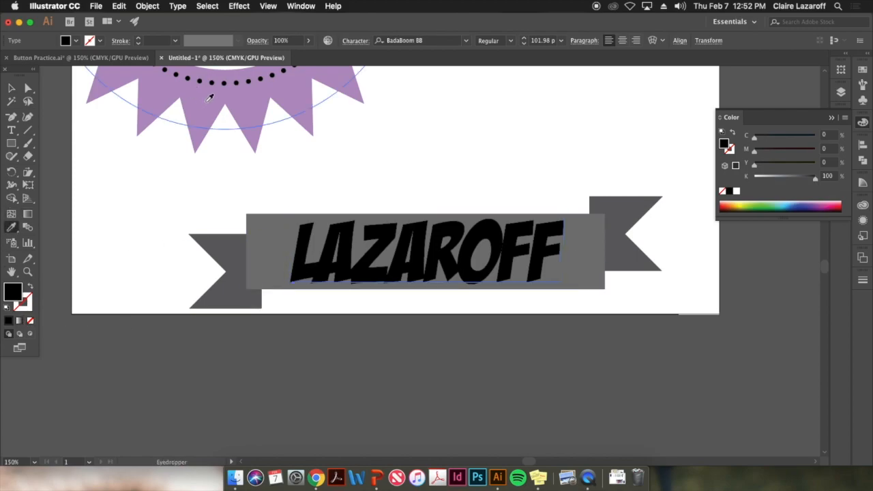
{"action": "left_click", "coordinate": [209, 98]}
{"action": "left_click", "coordinate": [12, 88]}
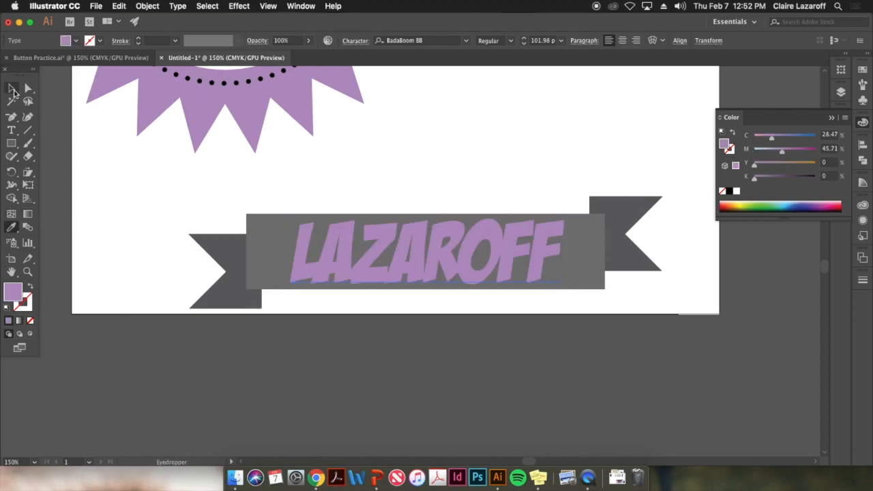
{"action": "left_click", "coordinate": [176, 198]}
Step: Sample the left tail's dark grey onto the surname and copy its hex code 616161 from the fill's Color Picker
{"action": "left_click", "coordinate": [306, 262]}
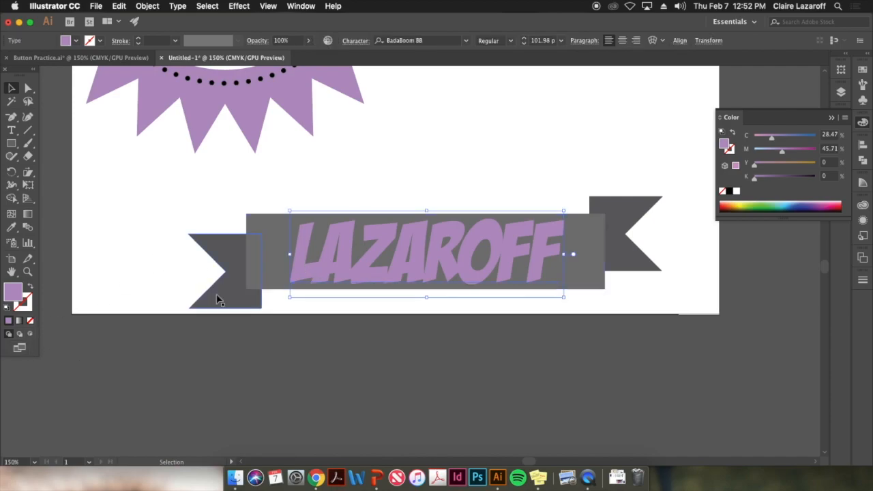
{"action": "left_click", "coordinate": [22, 304]}
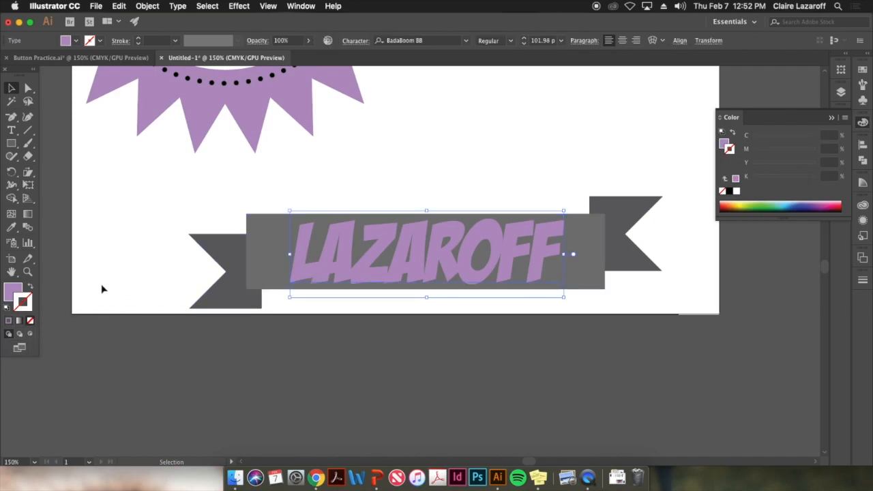
{"action": "left_click", "coordinate": [256, 304]}
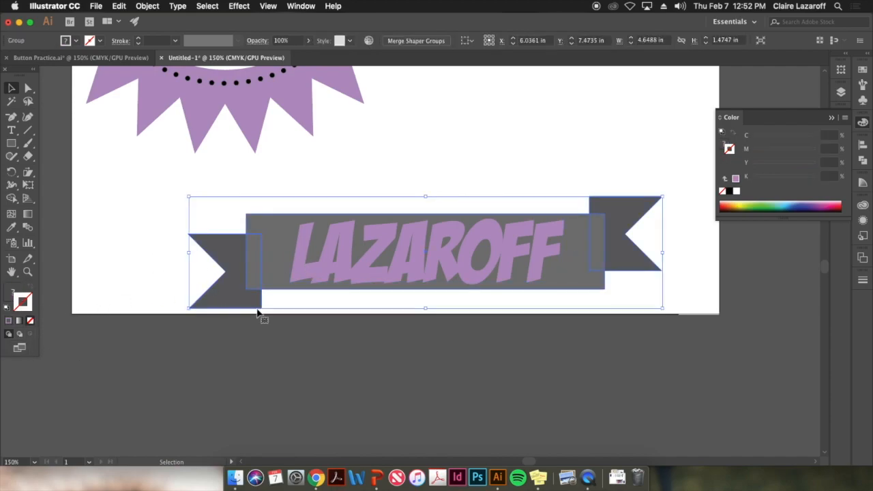
{"action": "left_click", "coordinate": [336, 273]}
{"action": "left_click", "coordinate": [12, 227]}
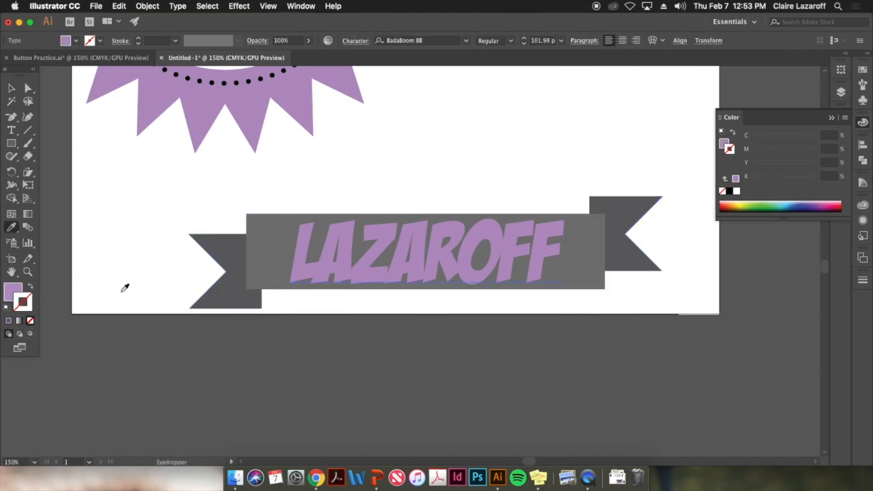
{"action": "left_click", "coordinate": [238, 296]}
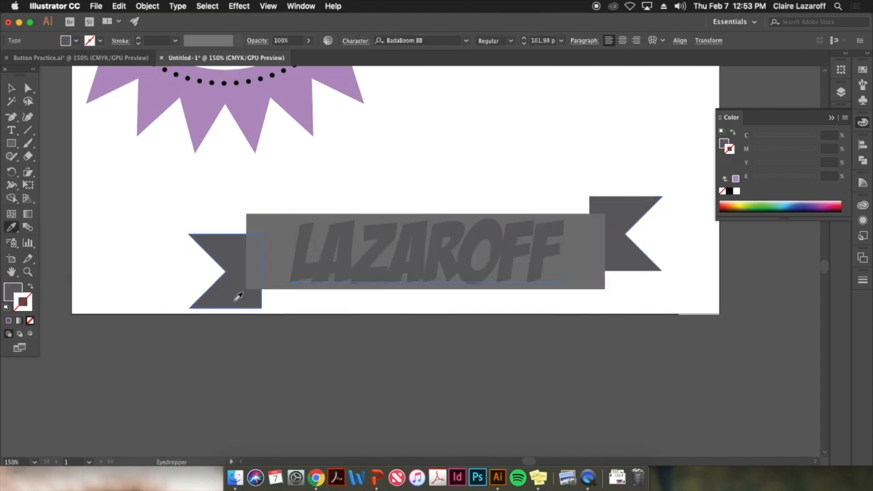
{"action": "left_click", "coordinate": [14, 292]}
{"action": "double_click", "coordinate": [14, 292]}
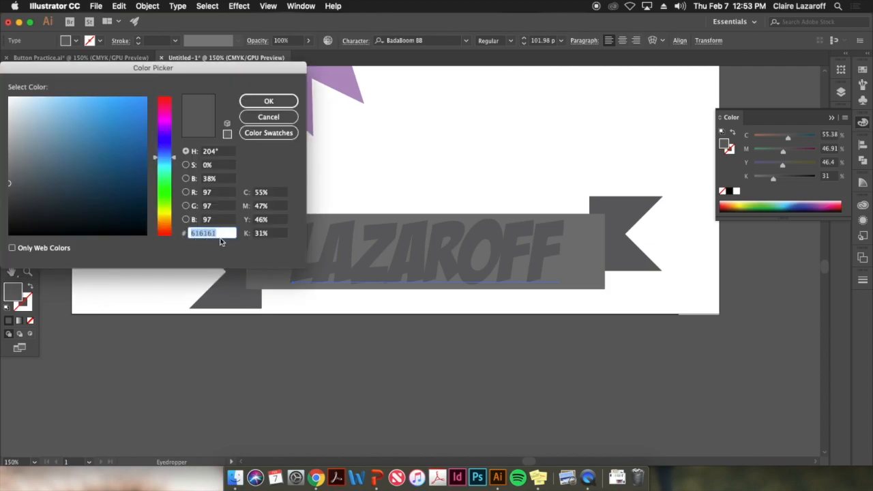
{"action": "left_click", "coordinate": [252, 100]}
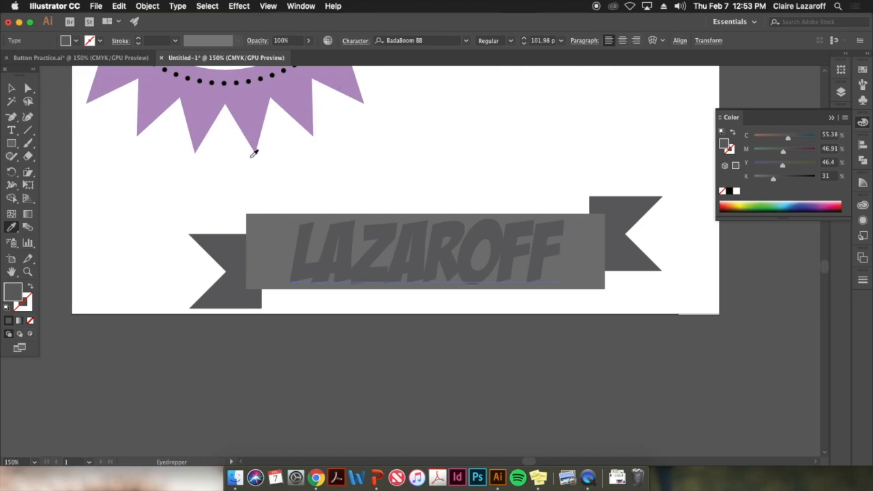
Step: Resample the starburst's purple as the surname's fill and outline the letters with the copied grey 616161 as the stroke colour
{"action": "left_click", "coordinate": [266, 96]}
{"action": "double_click", "coordinate": [27, 305]}
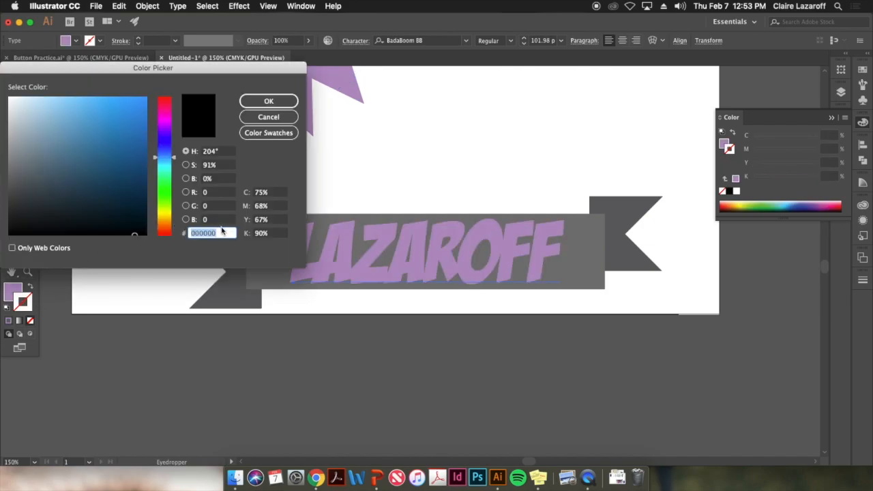
{"action": "left_click", "coordinate": [264, 100]}
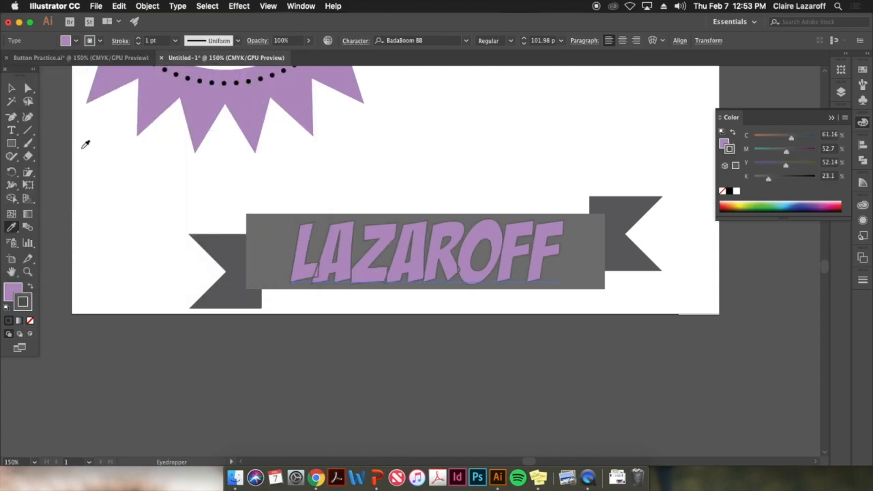
{"action": "left_click", "coordinate": [12, 88]}
{"action": "left_click", "coordinate": [134, 275]}
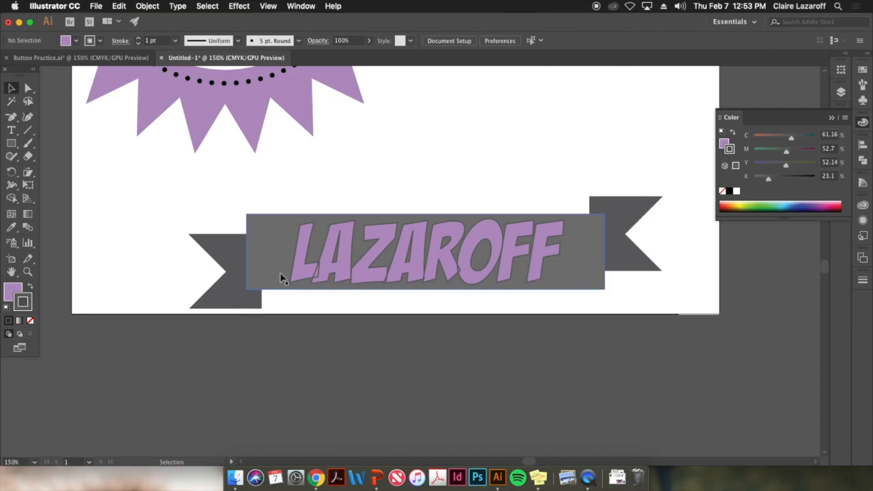
{"action": "left_click", "coordinate": [299, 276]}
{"action": "left_click", "coordinate": [171, 265]}
{"action": "left_click", "coordinate": [325, 274]}
{"action": "left_click", "coordinate": [441, 177]}
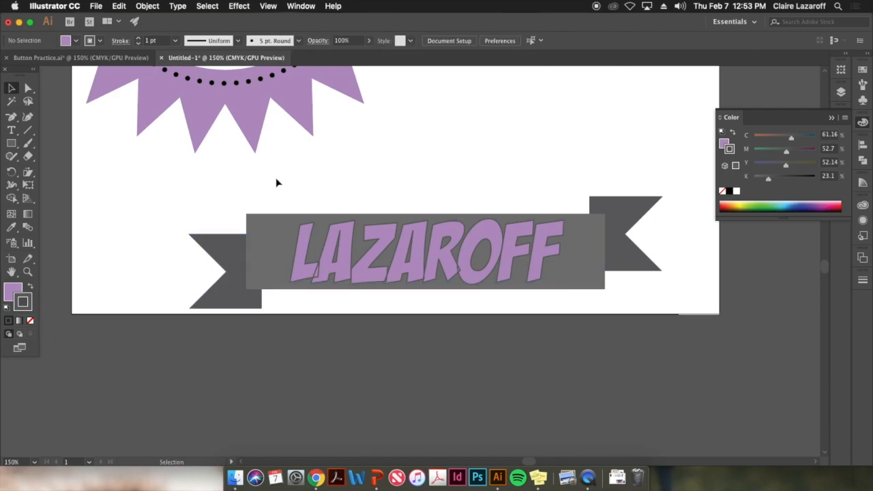
Step: Group the banner, its tails and the surname, and move the group onto the middle of the starburst
{"action": "key", "text": "super+minus"}
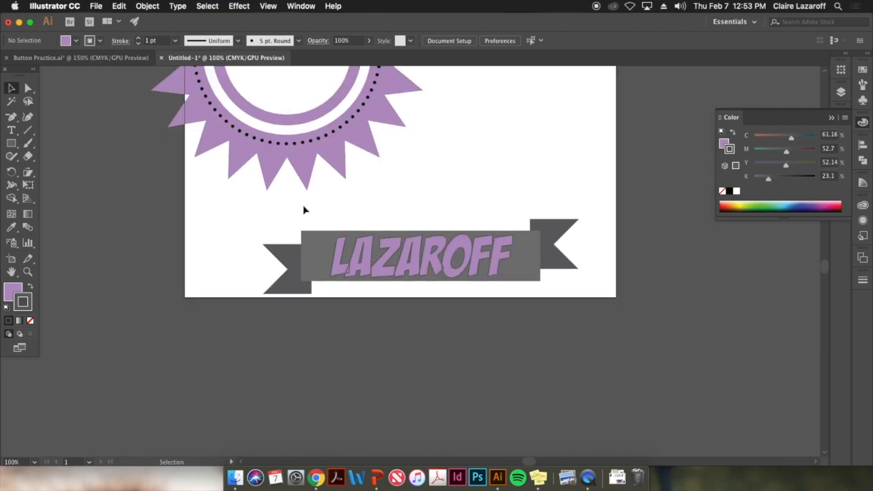
{"action": "scroll", "coordinate": [295, 232], "scroll_direction": "up", "scroll_amount": 2}
{"action": "key", "text": "super+a"}
{"action": "key", "text": "super+g"}
{"action": "left_click_drag", "start_coordinate": [513, 285], "coordinate": [383, 106]}
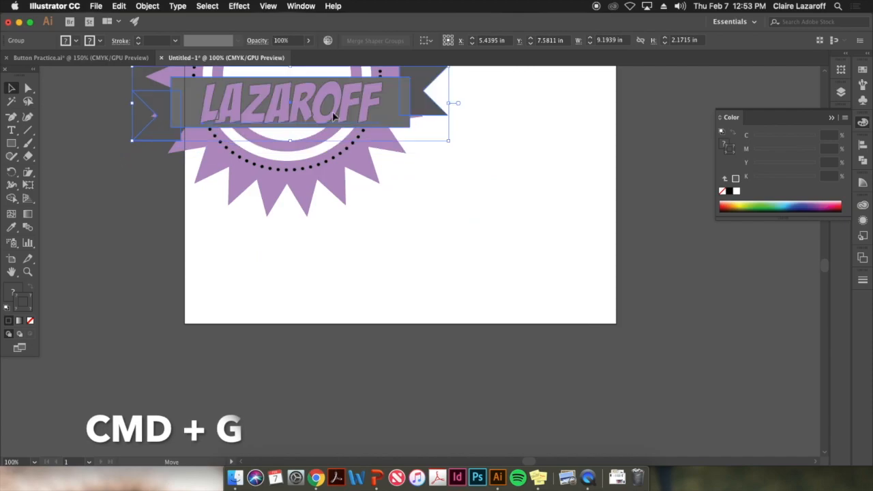
{"action": "scroll", "coordinate": [409, 218], "scroll_direction": "up", "scroll_amount": 5}
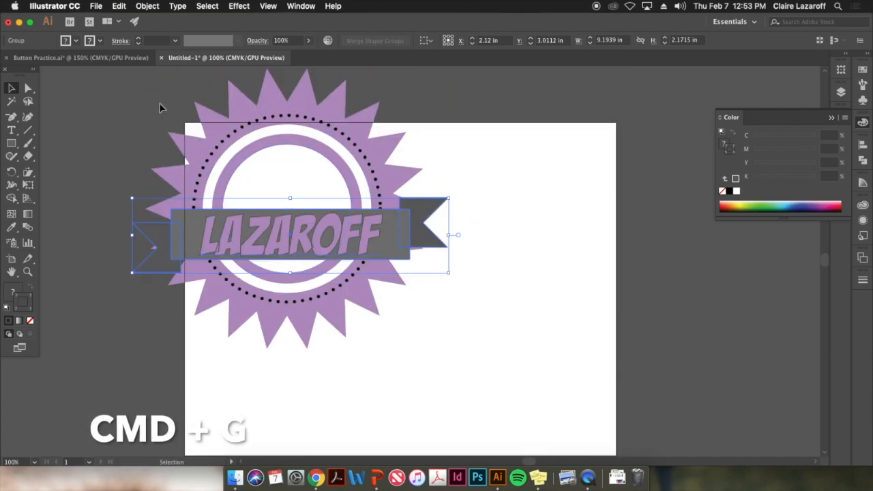
Step: Move the whole badge, starburst and banner together, to the horizontal middle of the artboard
{"action": "left_click_drag", "start_coordinate": [160, 107], "coordinate": [306, 217]}
{"action": "left_click_drag", "start_coordinate": [298, 184], "coordinate": [398, 266]}
{"action": "left_click", "coordinate": [616, 302]}
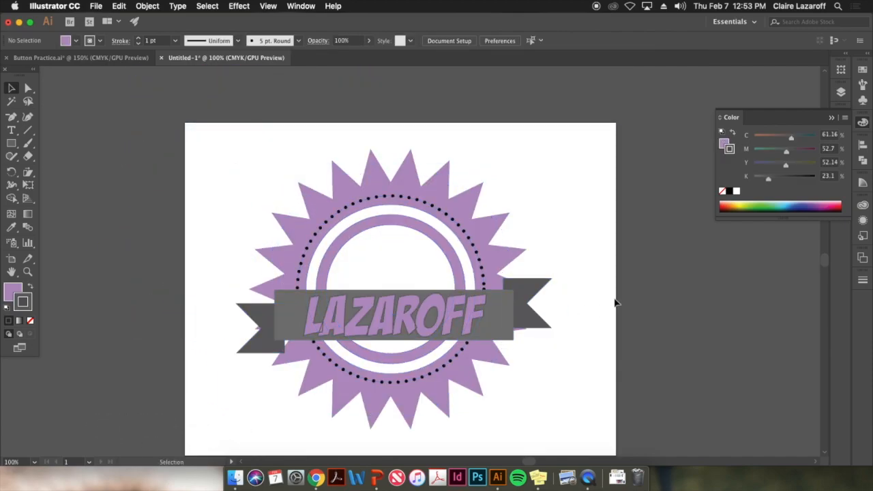
Step: Centre the banner group on the starburst and enlarge it proportionally to about 11.75 in wide
{"action": "left_click_drag", "start_coordinate": [499, 323], "coordinate": [493, 290]}
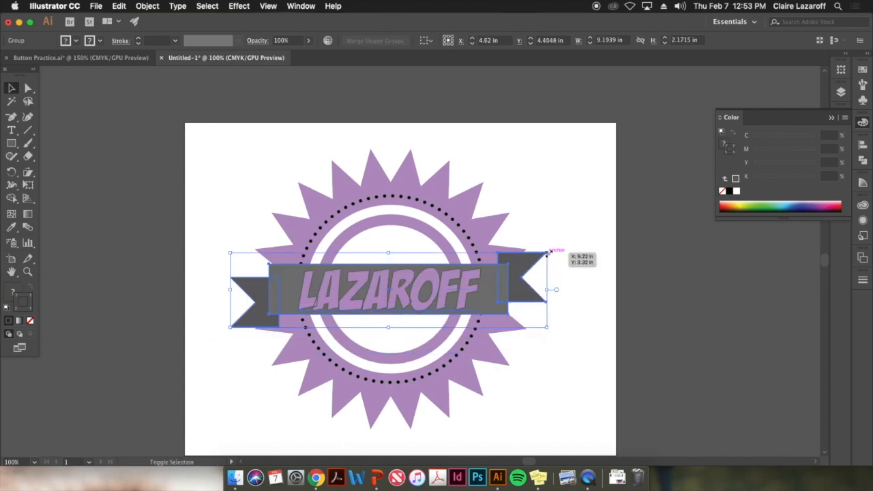
{"action": "left_click_drag", "start_coordinate": [547, 253], "coordinate": [591, 222]}
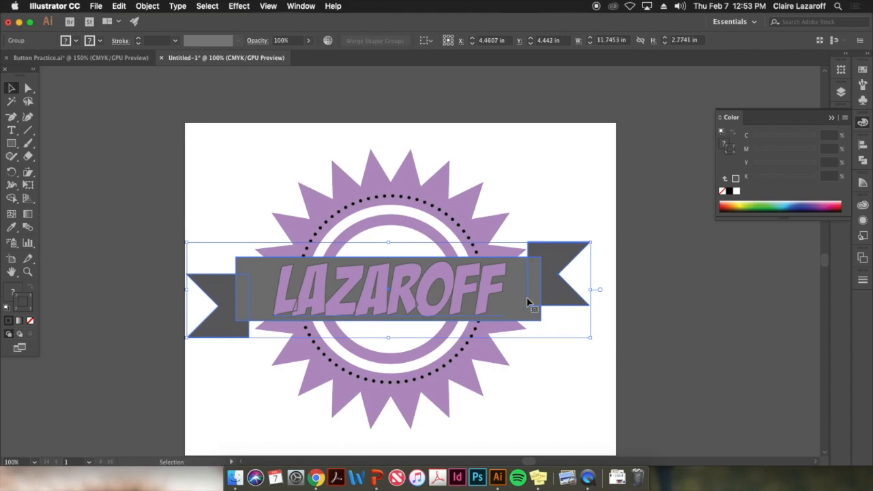
{"action": "left_click_drag", "start_coordinate": [487, 313], "coordinate": [464, 304]}
{"action": "left_click", "coordinate": [568, 210]}
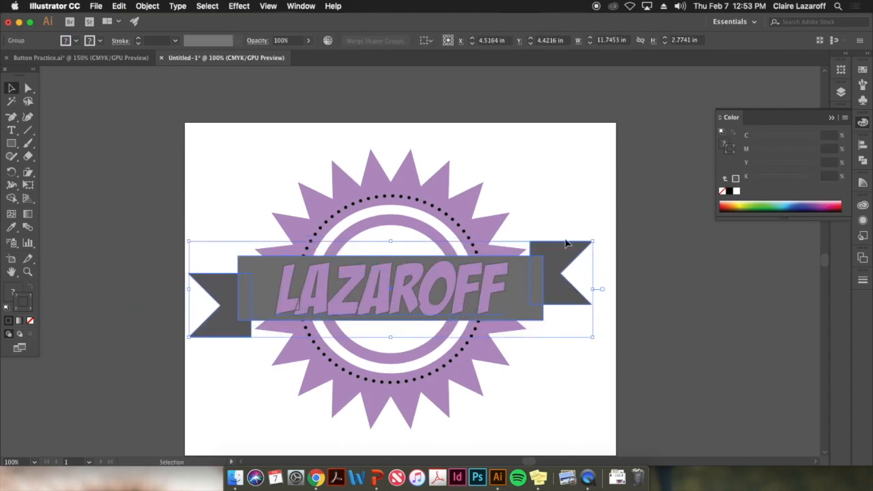
Step: Rescale the banner group proportionally about its centre to about 10.13 in wide and 2.39 in high
{"action": "left_click_drag", "start_coordinate": [589, 243], "coordinate": [571, 266]}
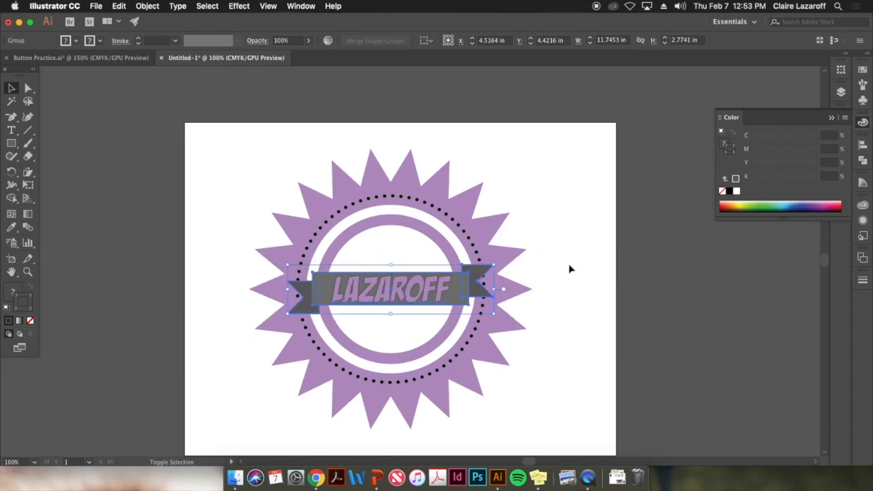
{"action": "left_click", "coordinate": [558, 208]}
{"action": "left_click", "coordinate": [481, 281]}
{"action": "left_click_drag", "start_coordinate": [491, 265], "coordinate": [558, 235]}
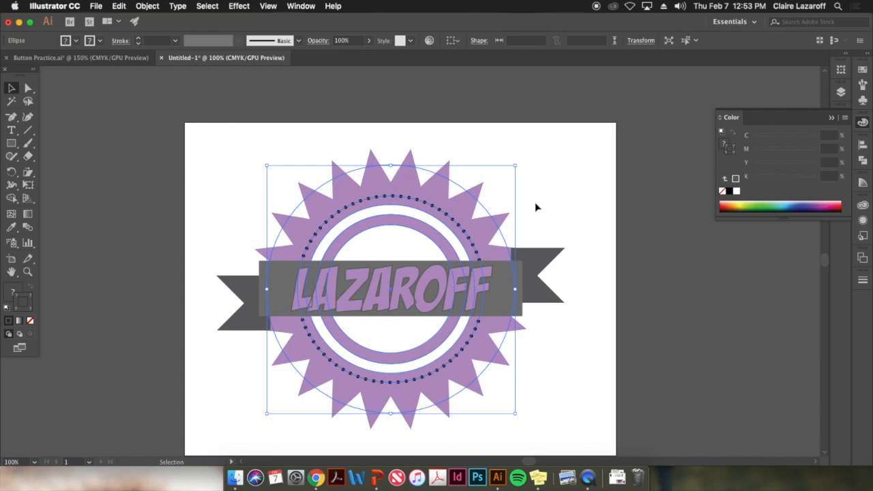
{"action": "left_click", "coordinate": [537, 206]}
{"action": "left_click", "coordinate": [387, 285]}
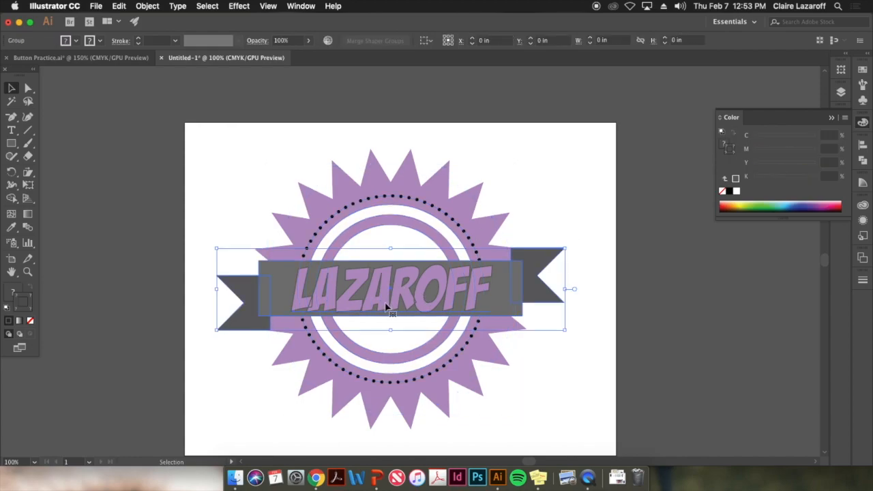
{"action": "left_click", "coordinate": [566, 226]}
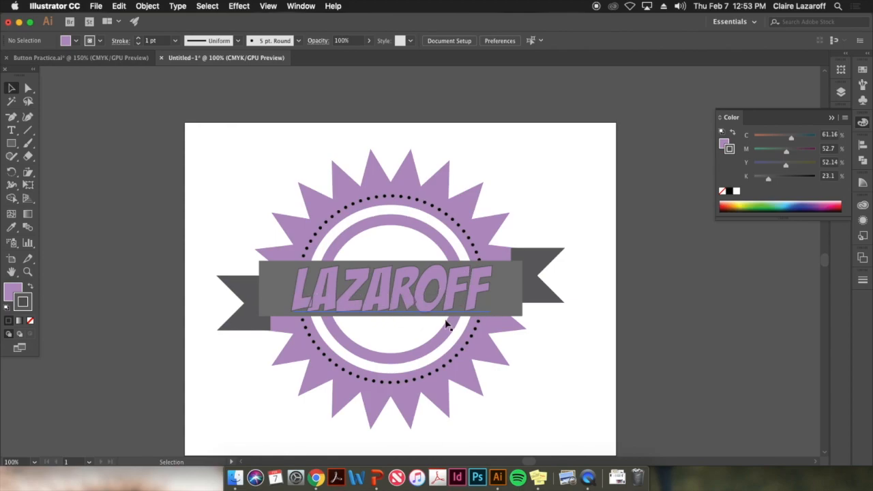
Step: Slant the banner group upward to the right with the Shear tool, making it about 5.53 in tall overall
{"action": "left_click", "coordinate": [382, 286]}
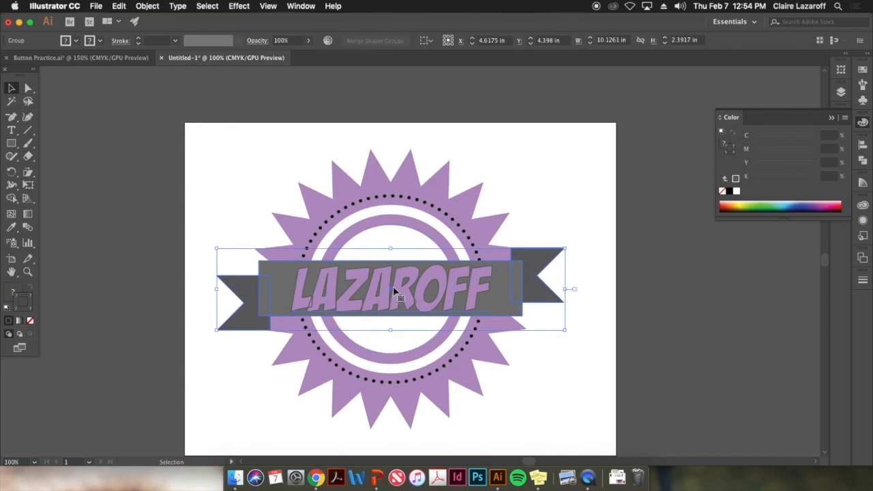
{"action": "left_click_drag", "start_coordinate": [29, 176], "coordinate": [88, 186]}
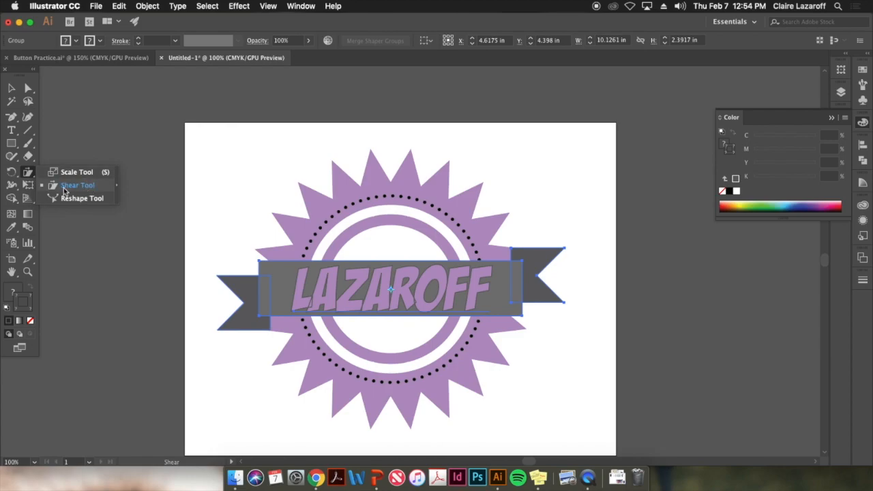
{"action": "left_click_drag", "start_coordinate": [61, 187], "coordinate": [89, 189]}
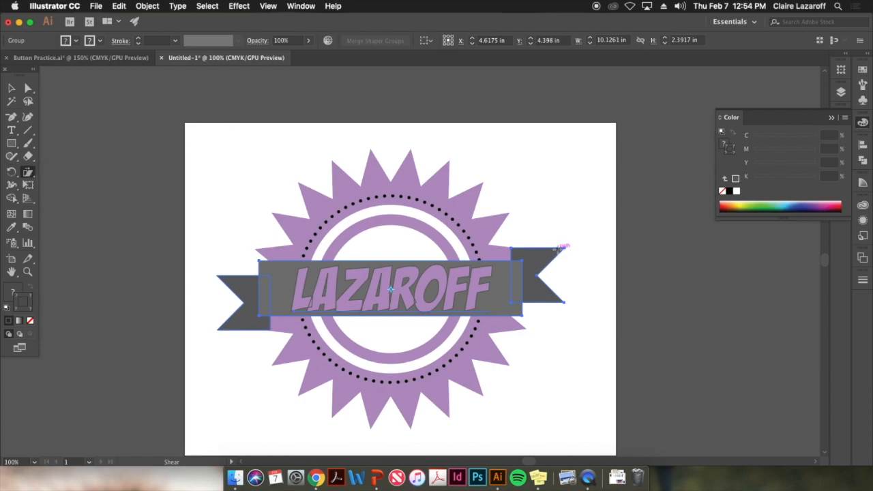
{"action": "left_click_drag", "start_coordinate": [564, 246], "coordinate": [559, 191]}
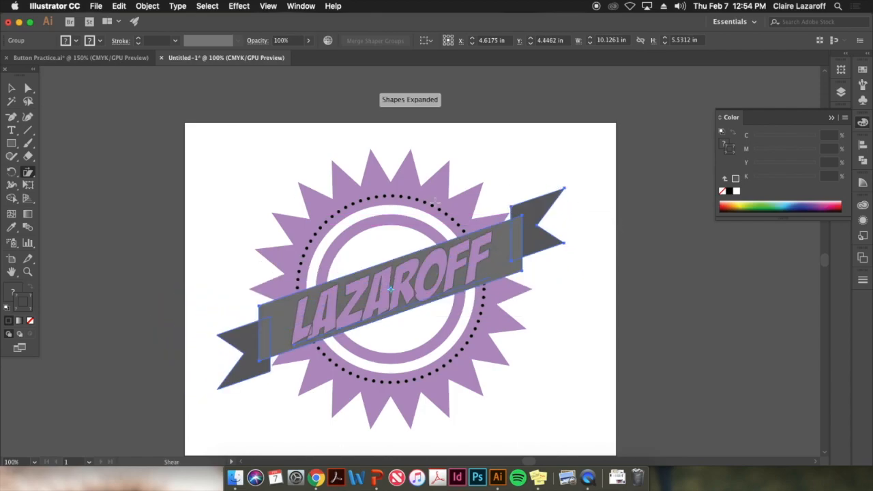
{"action": "left_click", "coordinate": [11, 87]}
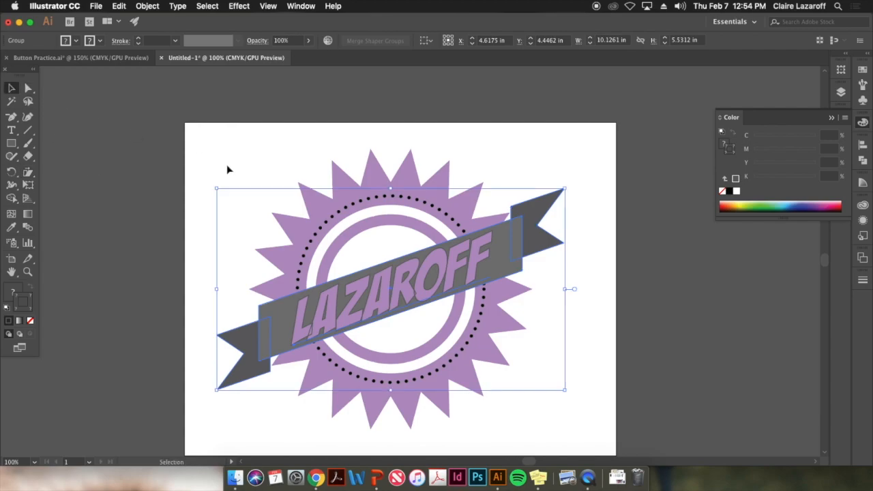
{"action": "left_click", "coordinate": [230, 141]}
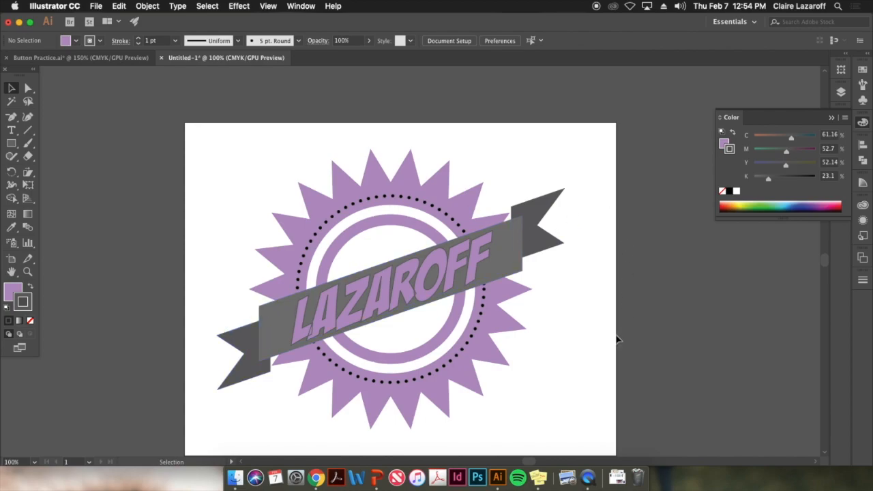
Step: Undo the banner's shear to compare it with the straight version, and restore it
{"action": "key", "text": "super+z"}
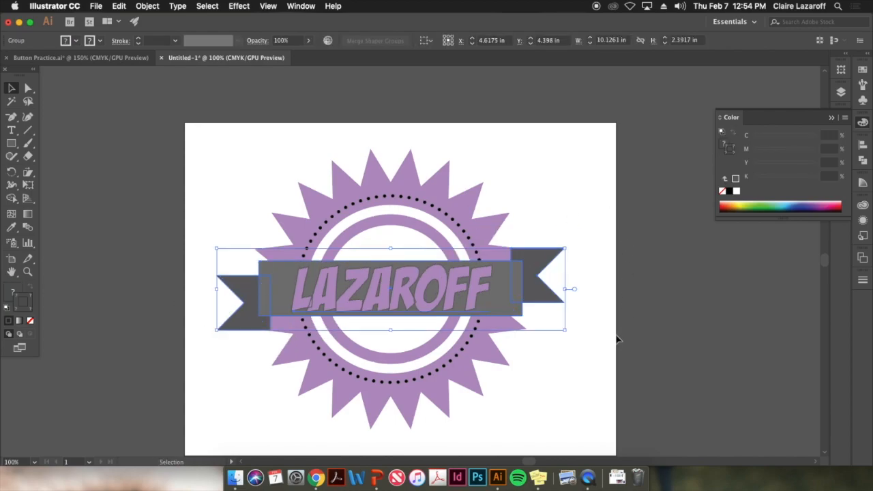
{"action": "key", "text": "super+shift+z"}
{"action": "left_click", "coordinate": [605, 271]}
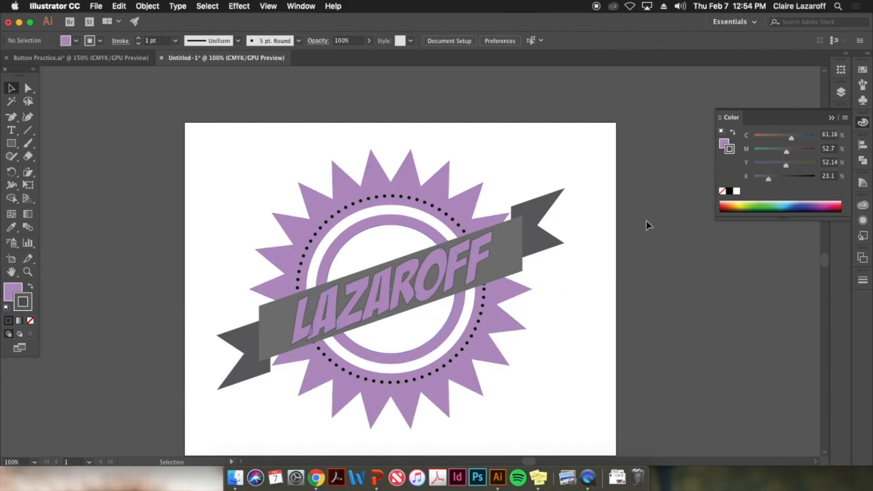
Step: Draw a circle about 2.32 in in diameter outward from the starburst's centre with the Ellipse tool
{"action": "left_click", "coordinate": [13, 144]}
{"action": "left_click", "coordinate": [80, 168]}
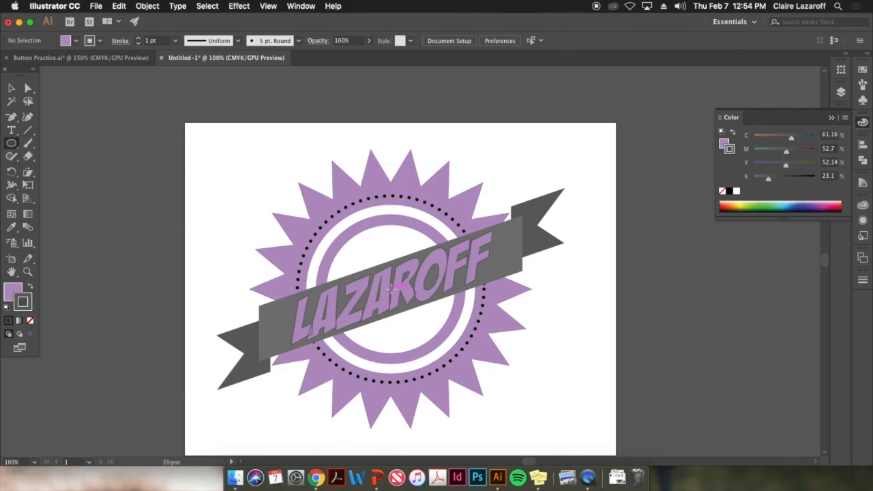
{"action": "left_click_drag", "start_coordinate": [392, 290], "coordinate": [439, 335]}
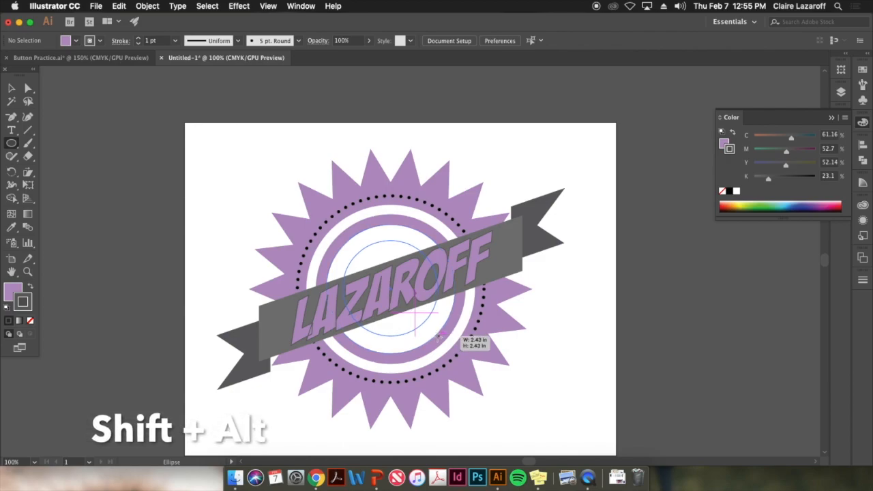
{"action": "left_click_drag", "start_coordinate": [439, 336], "coordinate": [436, 336]}
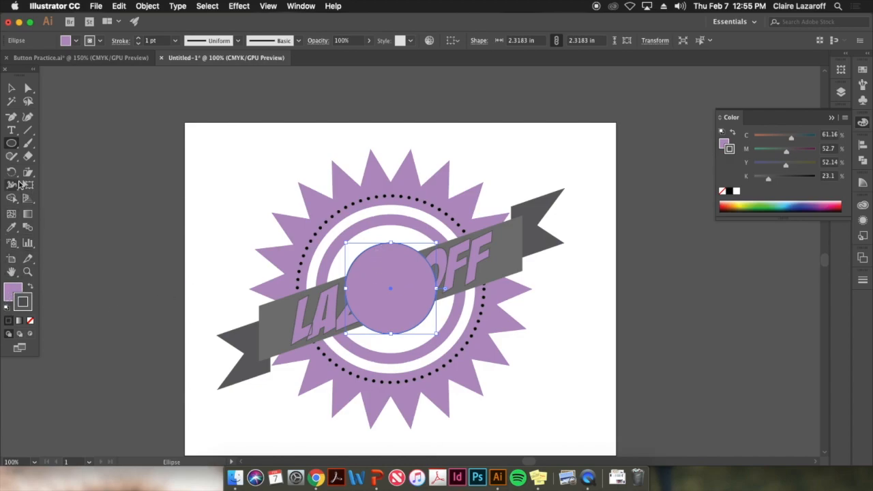
Step: Turn the new circle into a type path and replace its placeholder text with the first name
{"action": "left_click", "coordinate": [11, 132]}
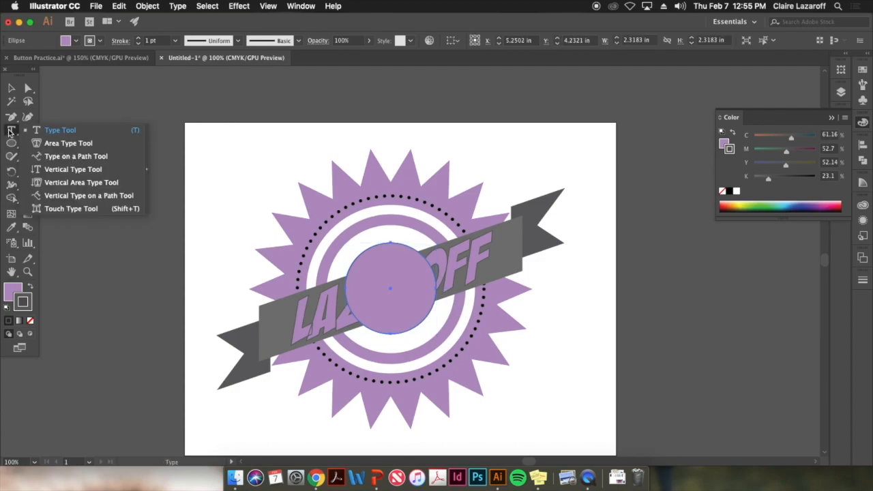
{"action": "left_click", "coordinate": [62, 157]}
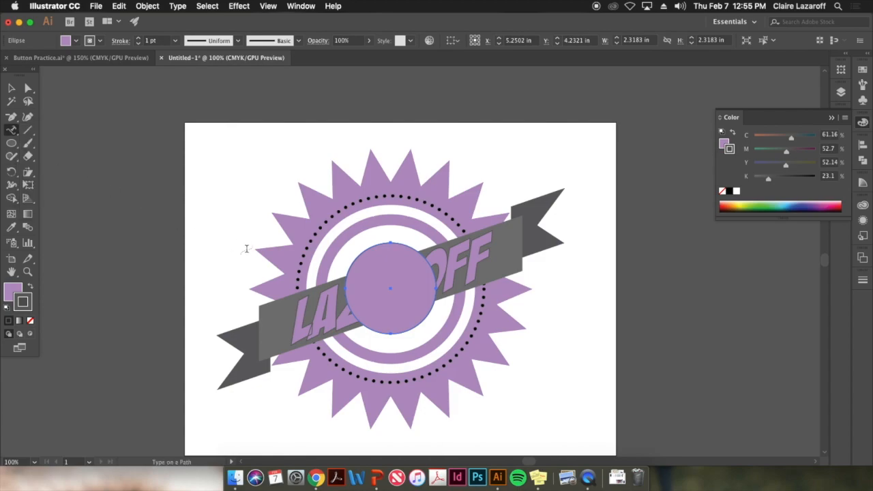
{"action": "left_click", "coordinate": [349, 271]}
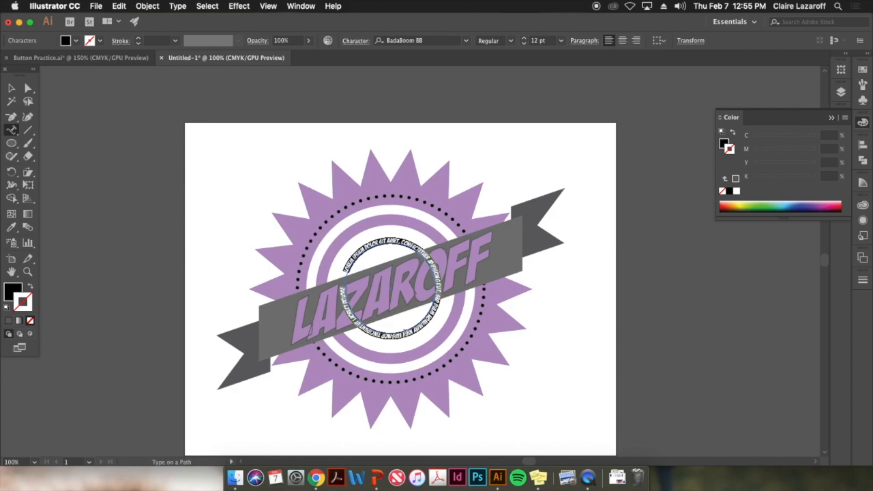
{"action": "key", "text": "BackSpace"}
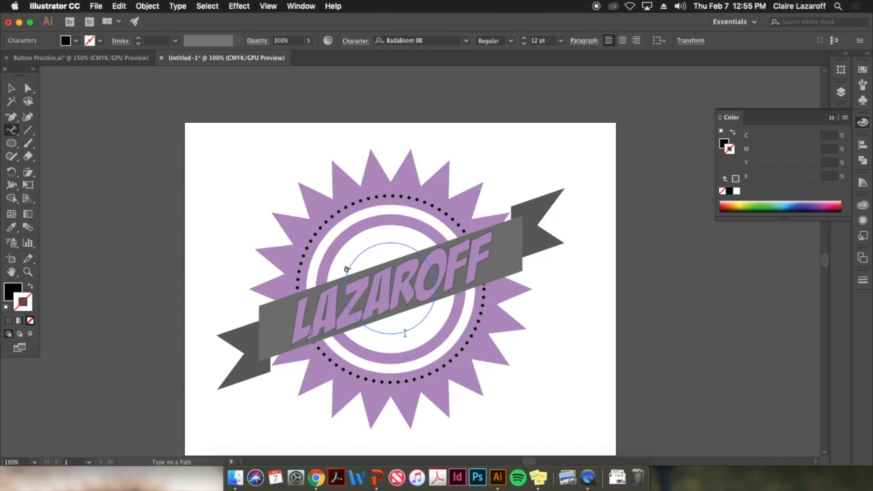
{"action": "key", "text": "Escape"}
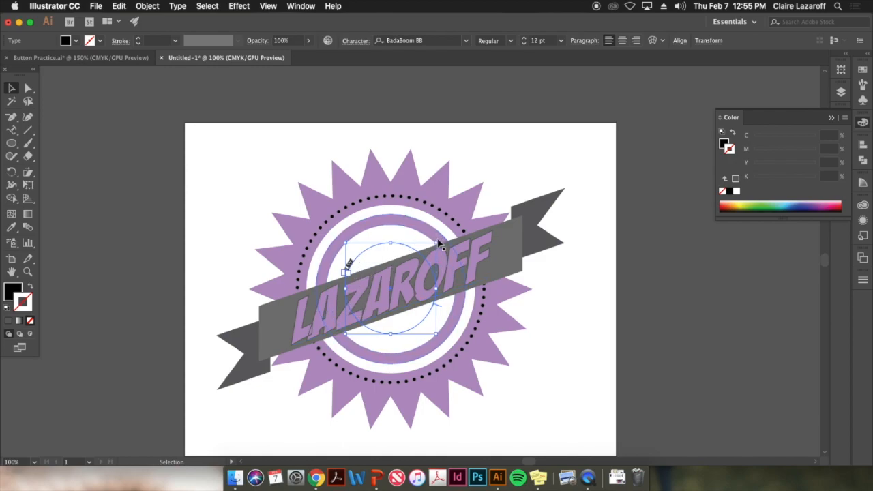
Step: Set the first name on the circle in the Amarillo font at 24 pt
{"action": "left_click", "coordinate": [470, 41]}
{"action": "left_click_drag", "start_coordinate": [612, 88], "coordinate": [613, 71]}
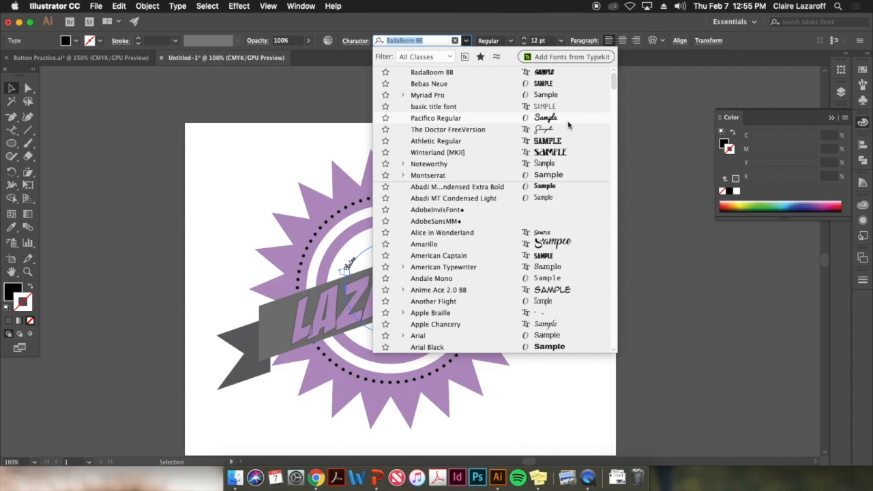
{"action": "left_click", "coordinate": [552, 243]}
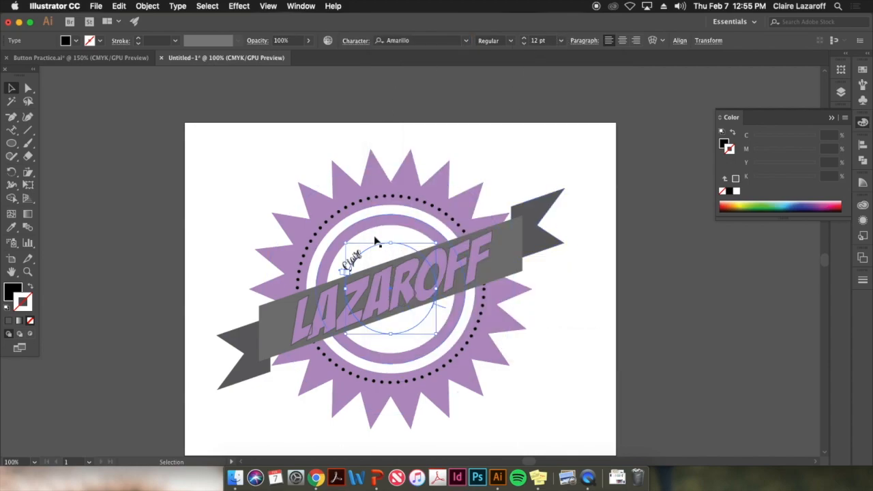
{"action": "left_click_drag", "start_coordinate": [435, 243], "coordinate": [502, 178]}
{"action": "key", "text": "super+z"}
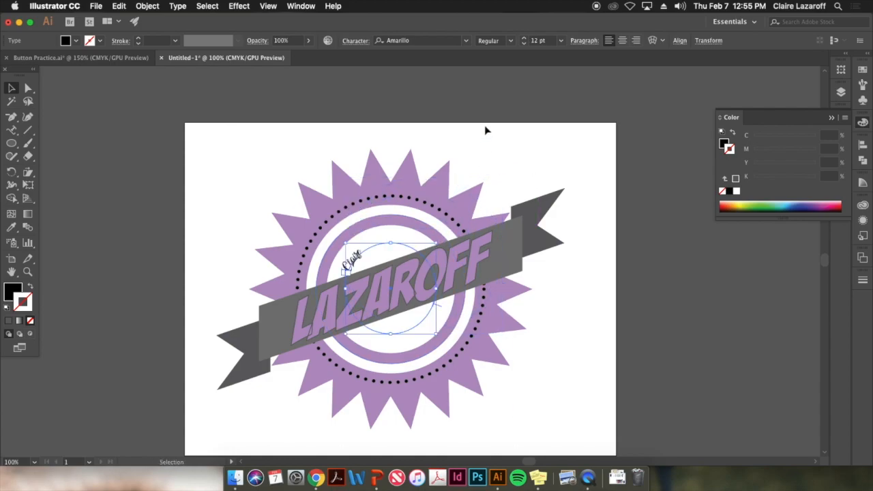
{"action": "left_click", "coordinate": [560, 40]}
{"action": "left_click", "coordinate": [584, 189]}
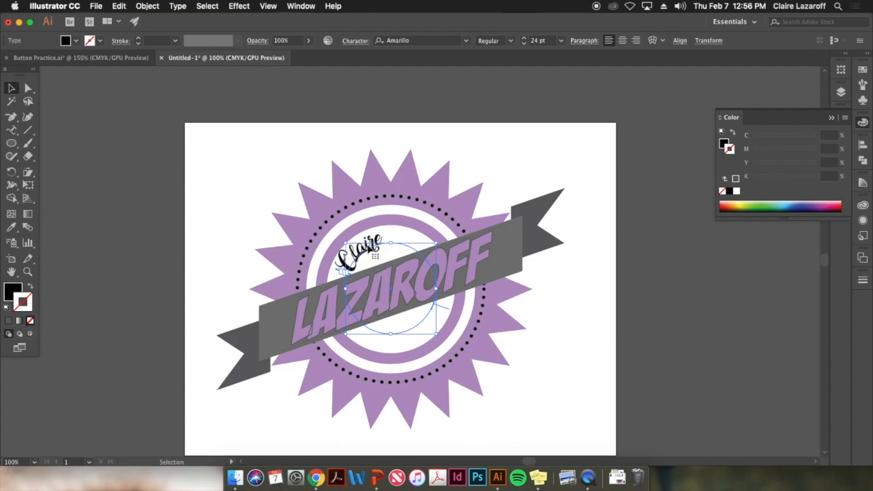
Step: Rotate the circular text clockwise so the first name arches above the banner, and set its size to 21 pt
{"action": "left_click_drag", "start_coordinate": [435, 236], "coordinate": [452, 269]}
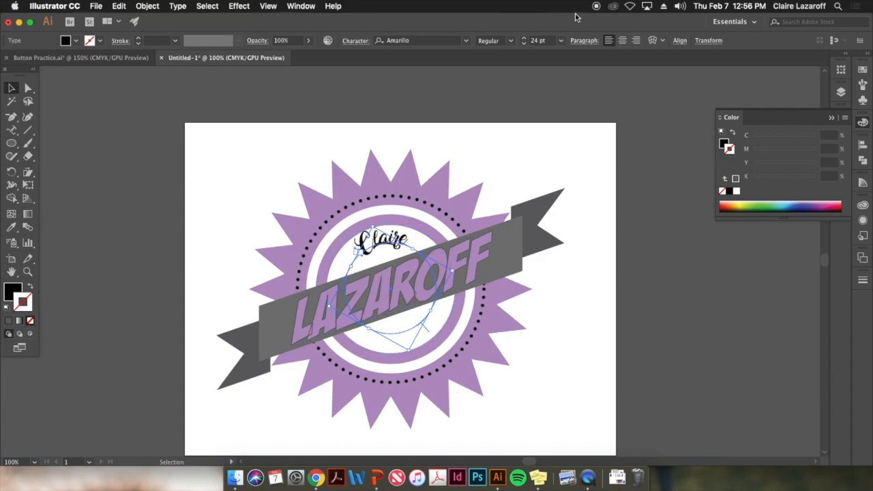
{"action": "left_click", "coordinate": [560, 40]}
{"action": "left_click", "coordinate": [573, 176]}
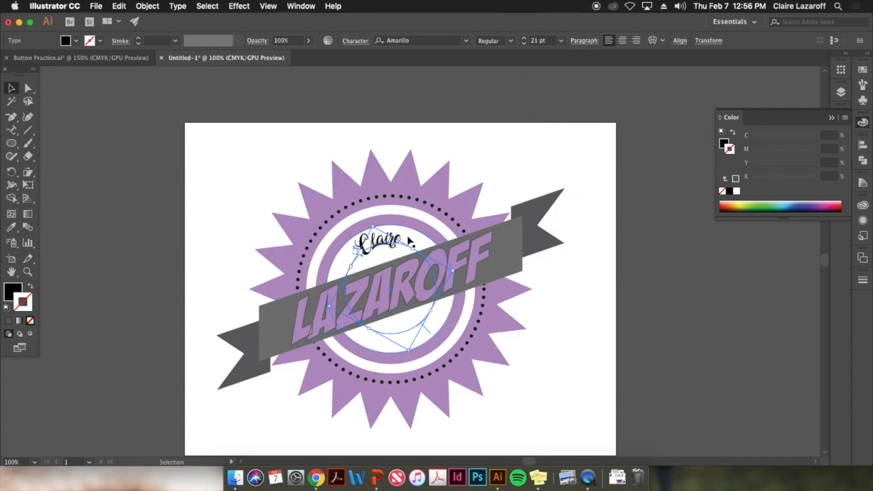
{"action": "mouse_move", "coordinate": [451, 266]}
{"action": "left_mouse_down"}
{"action": "mouse_move", "coordinate": [472, 269]}
{"action": "mouse_move", "coordinate": [457, 261]}
{"action": "left_mouse_up"}
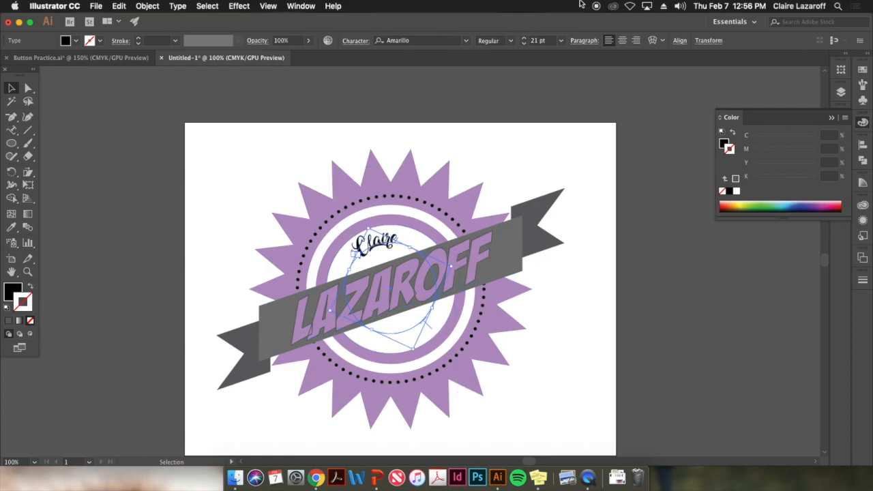
Step: Set the curved first name's size to 24 pt and deselect it
{"action": "left_click", "coordinate": [560, 41]}
{"action": "left_click", "coordinate": [576, 187]}
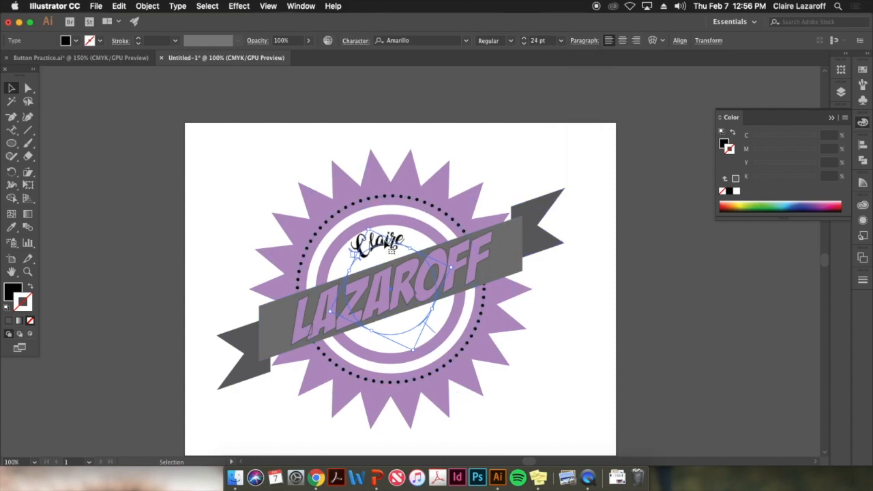
{"action": "left_click", "coordinate": [171, 171]}
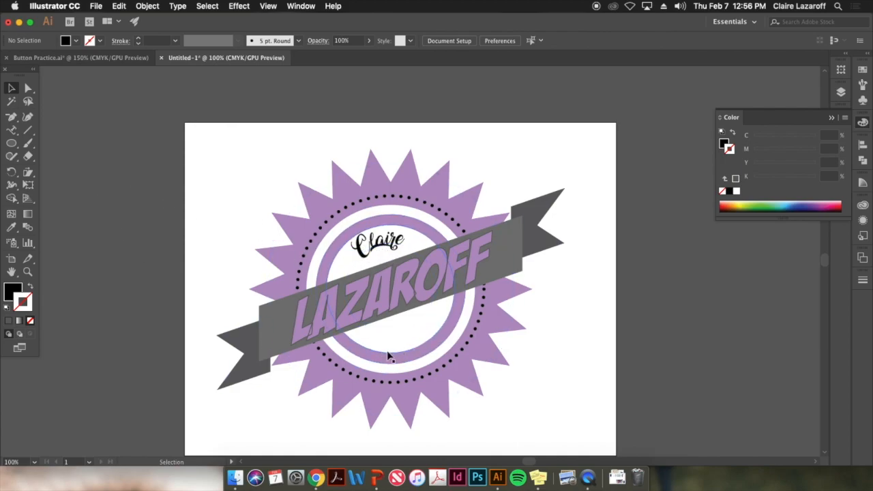
Step: Add the middle name as a separate text object in the artboard's upper-left corner, clear of the starburst
{"action": "left_click_drag", "start_coordinate": [12, 129], "coordinate": [63, 131]}
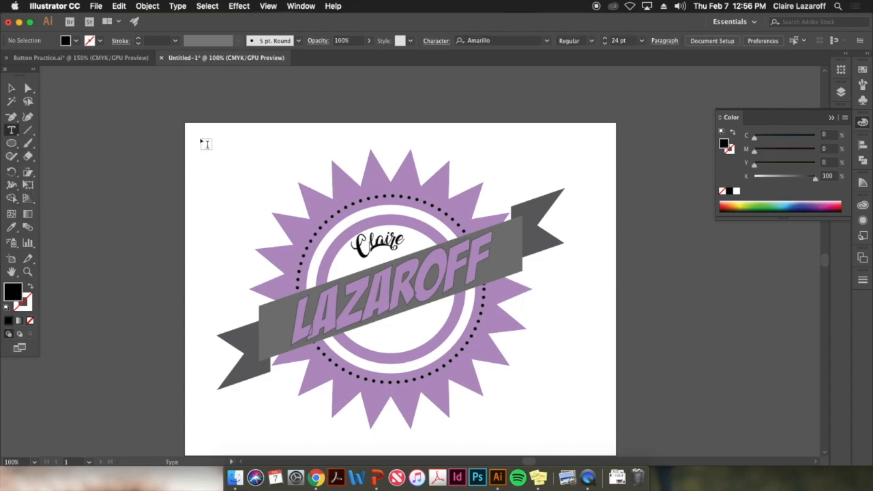
{"action": "left_click", "coordinate": [212, 165]}
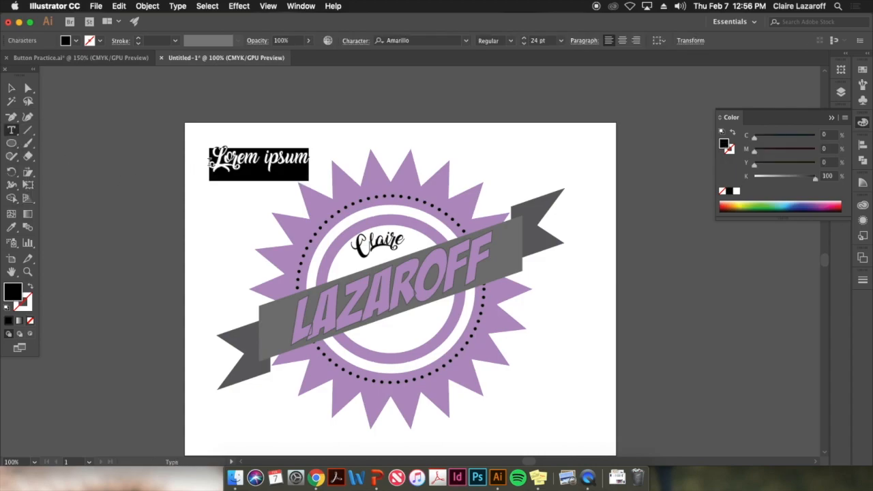
{"action": "type", "text": "Deane"}
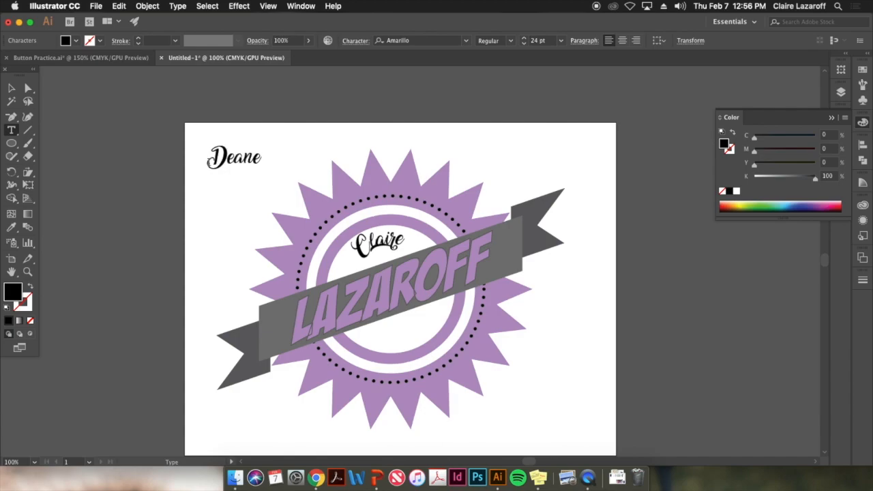
{"action": "left_click", "coordinate": [11, 88]}
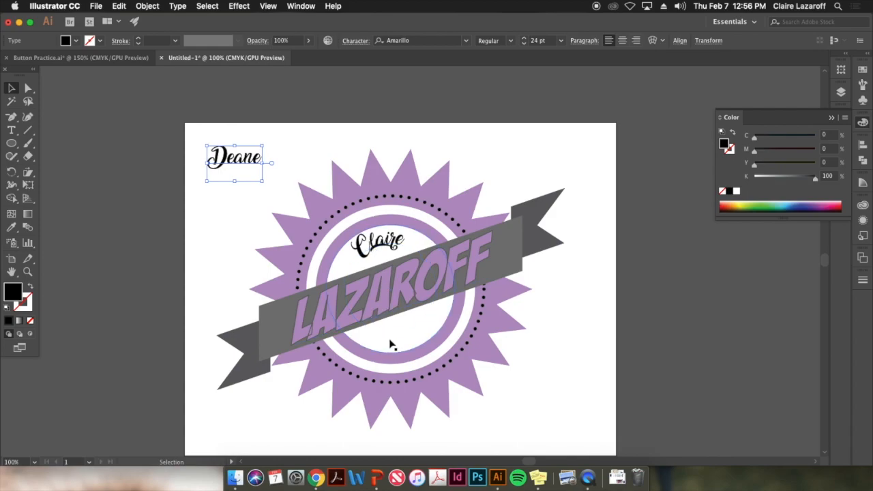
{"action": "left_click_drag", "start_coordinate": [243, 167], "coordinate": [244, 190]}
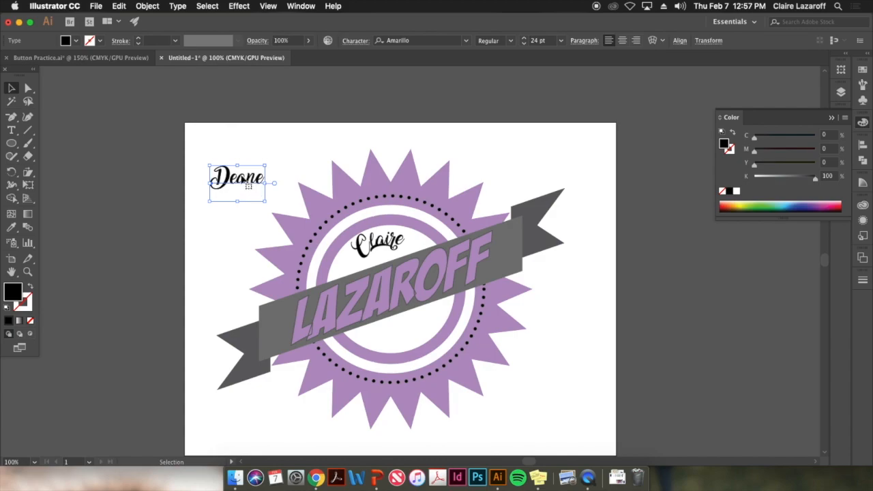
Step: Start an Envelope Distort with Warp on the middle name, with the preview on and the artwork text unobstructed
{"action": "left_click", "coordinate": [146, 7]}
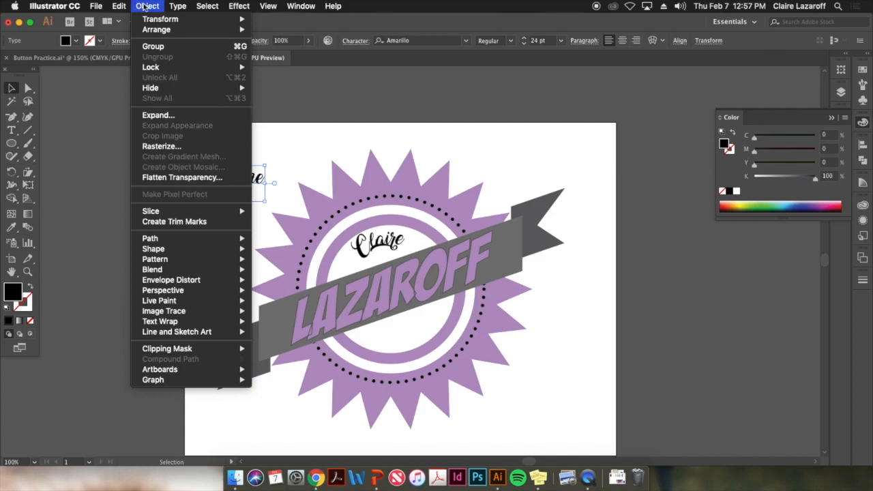
{"action": "mouse_move", "coordinate": [142, 23]}
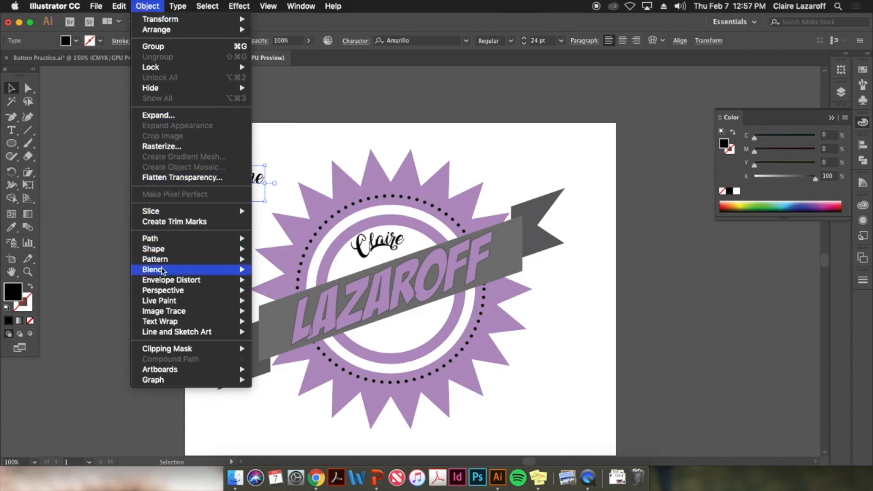
{"action": "mouse_move", "coordinate": [154, 282]}
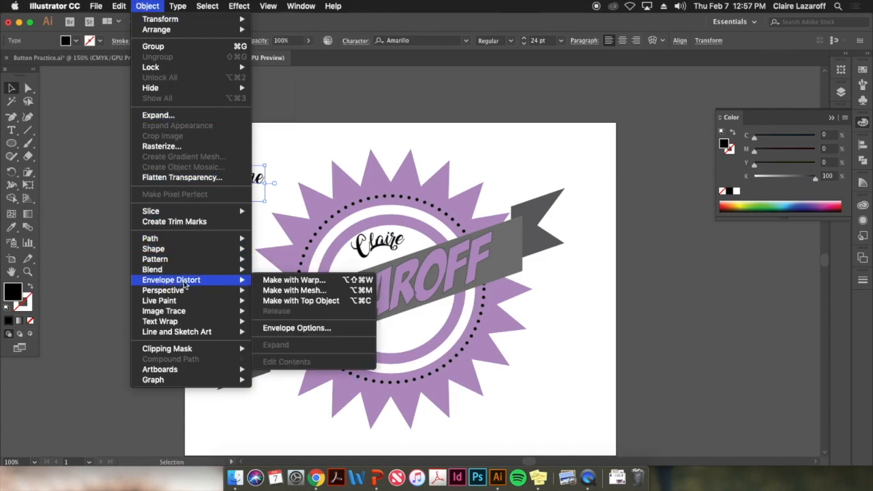
{"action": "left_click", "coordinate": [279, 281]}
{"action": "left_click_drag", "start_coordinate": [124, 68], "coordinate": [434, 75]}
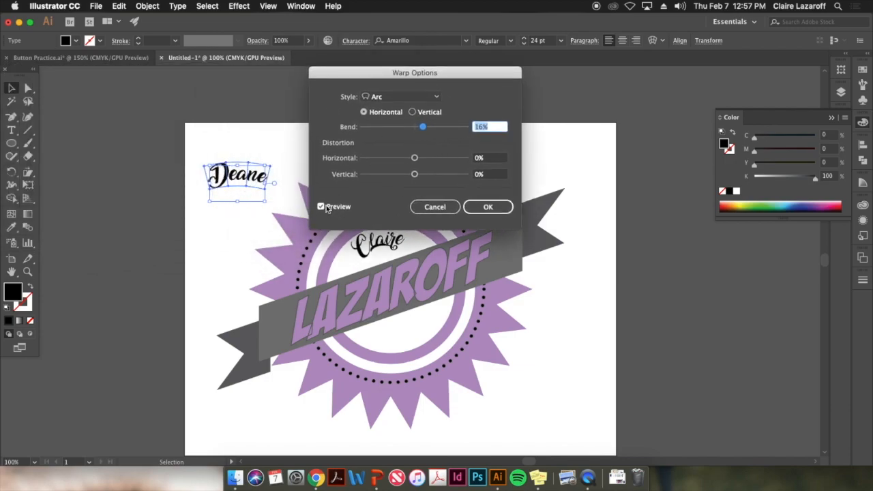
Step: Try the Flag style at 54% bend and the Squeeze and Bulge styles on the middle name, and return to Arc
{"action": "left_click", "coordinate": [385, 99]}
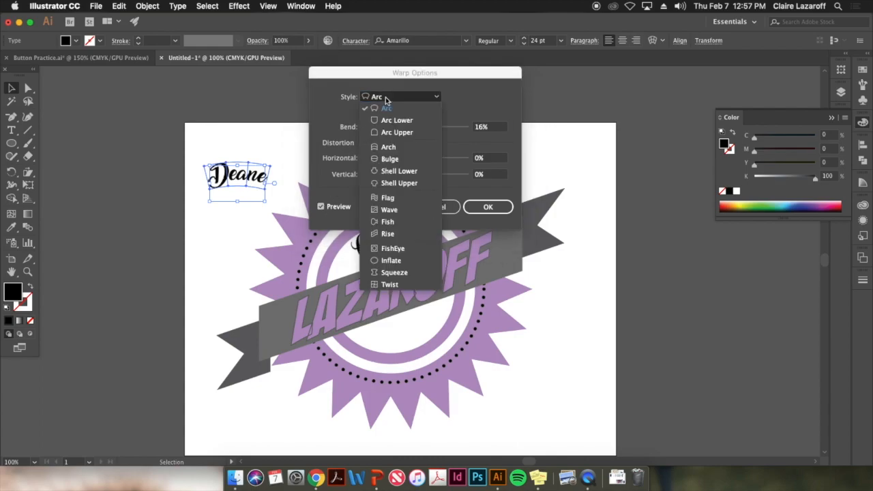
{"action": "left_click", "coordinate": [388, 197]}
{"action": "left_click_drag", "start_coordinate": [423, 128], "coordinate": [443, 129]}
{"action": "left_click", "coordinate": [426, 99]}
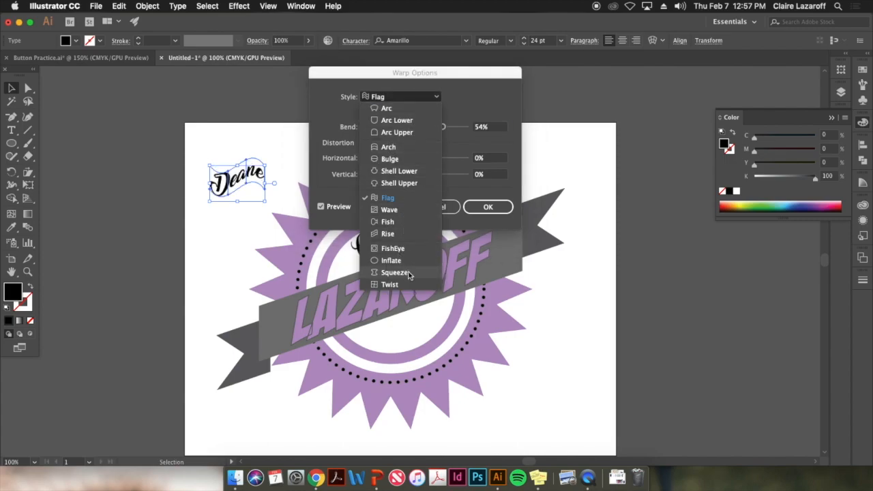
{"action": "left_click", "coordinate": [409, 273]}
{"action": "left_click", "coordinate": [424, 97]}
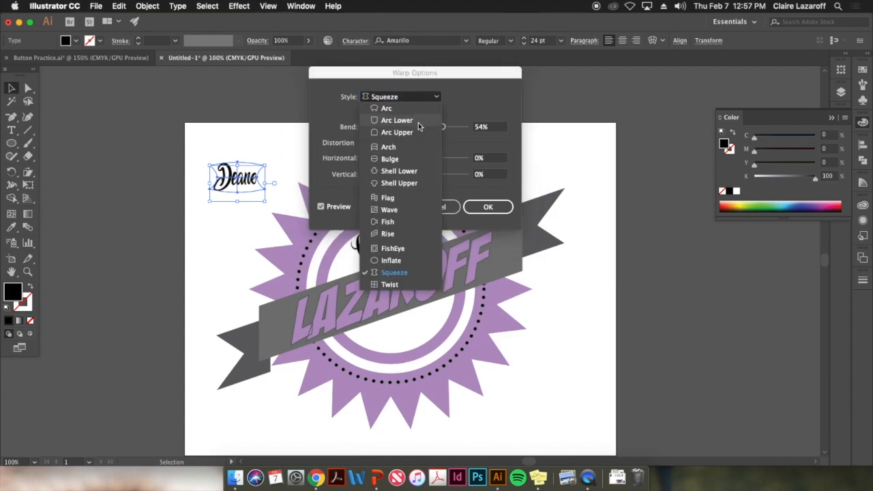
{"action": "left_click", "coordinate": [410, 167]}
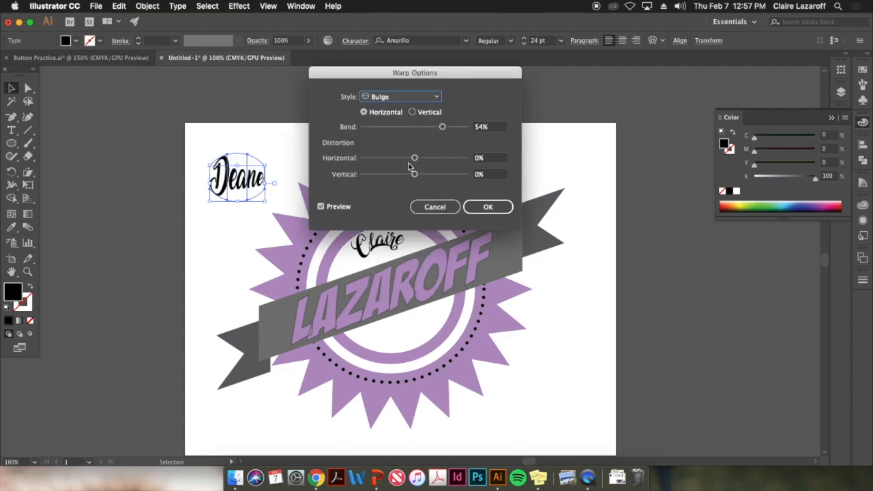
{"action": "left_click", "coordinate": [396, 101]}
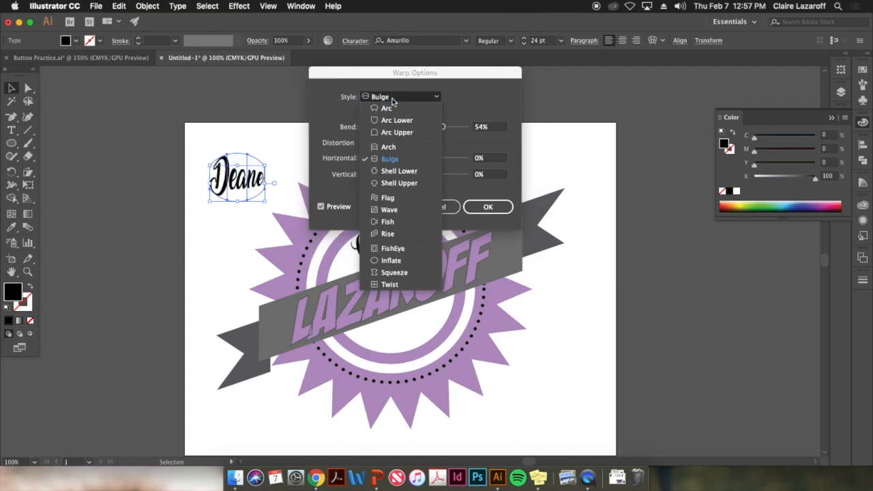
{"action": "left_click", "coordinate": [387, 110]}
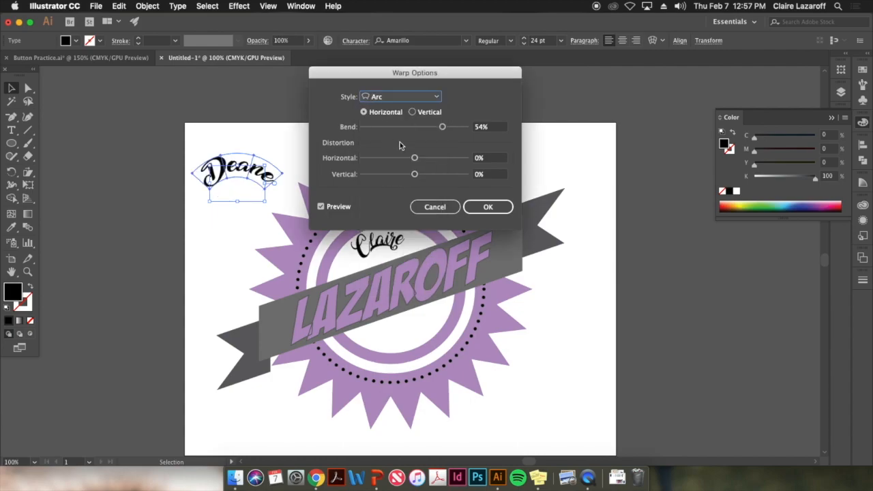
Step: Try horizontal Arc bends of 100%, 61%, -34% and -45% on the middle name
{"action": "left_click_drag", "start_coordinate": [443, 127], "coordinate": [466, 128]}
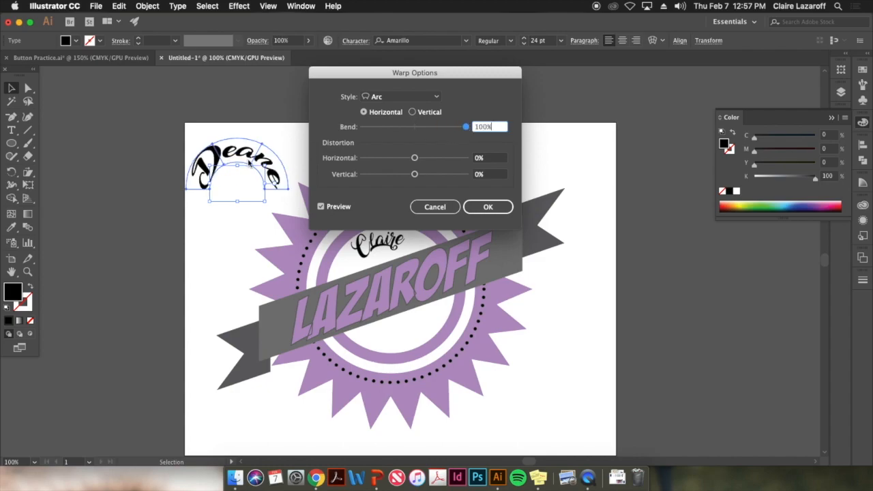
{"action": "left_click_drag", "start_coordinate": [461, 129], "coordinate": [445, 128]}
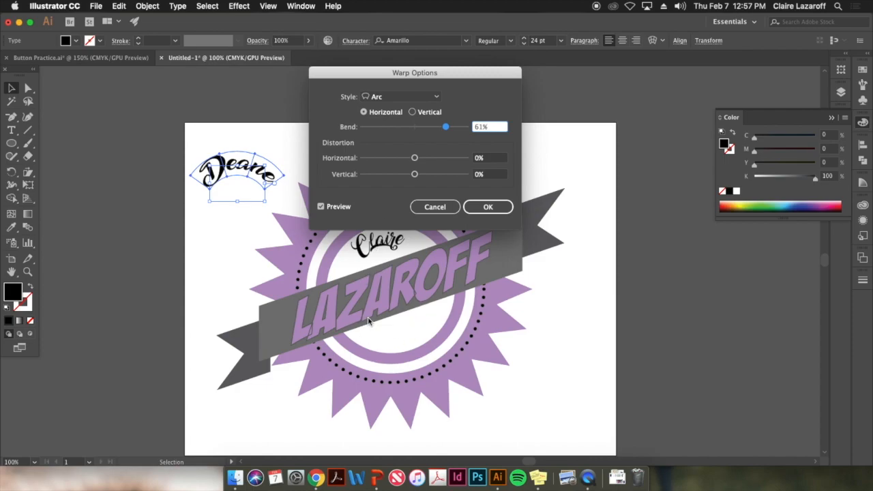
{"action": "left_click_drag", "start_coordinate": [445, 127], "coordinate": [397, 128]}
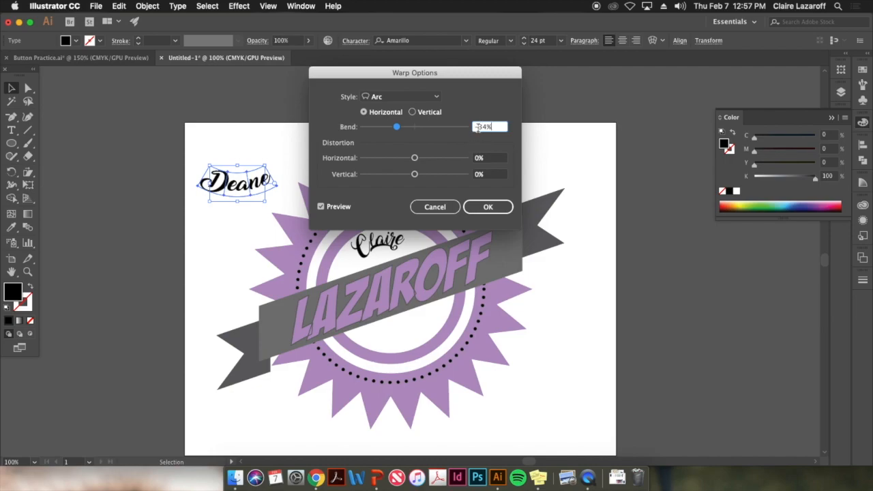
{"action": "left_click_drag", "start_coordinate": [399, 131], "coordinate": [393, 130]}
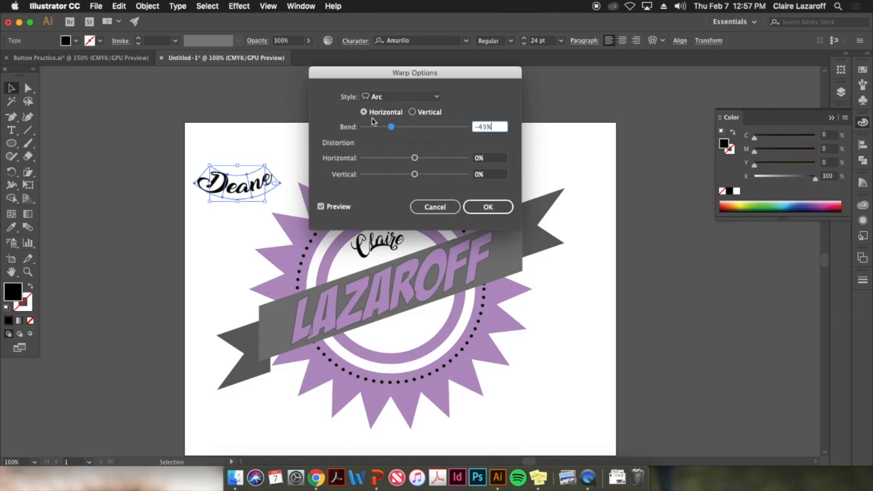
Step: Try a 66% horizontal distortion on the middle name's warp and reset it to 0%
{"action": "left_click_drag", "start_coordinate": [414, 158], "coordinate": [448, 159]}
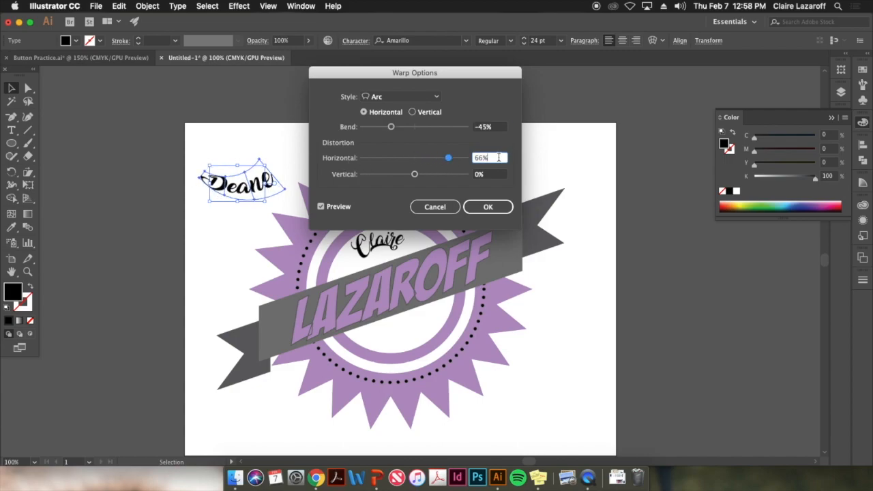
{"action": "key", "text": "BackSpace"}
{"action": "key", "text": "BackSpace"}
{"action": "type", "text": "0"}
Step: Set the Arc warp's bend to -28% and apply it to the middle name
{"action": "left_click_drag", "start_coordinate": [393, 128], "coordinate": [402, 130]}
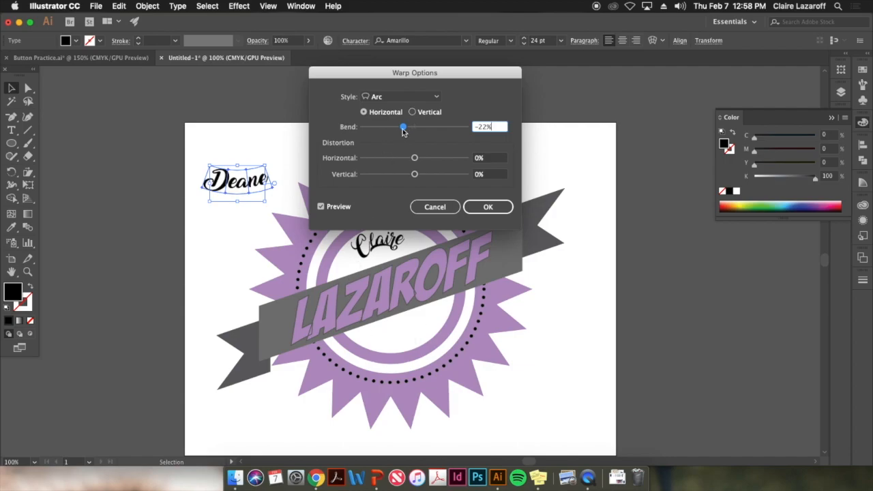
{"action": "left_click_drag", "start_coordinate": [403, 129], "coordinate": [399, 129]}
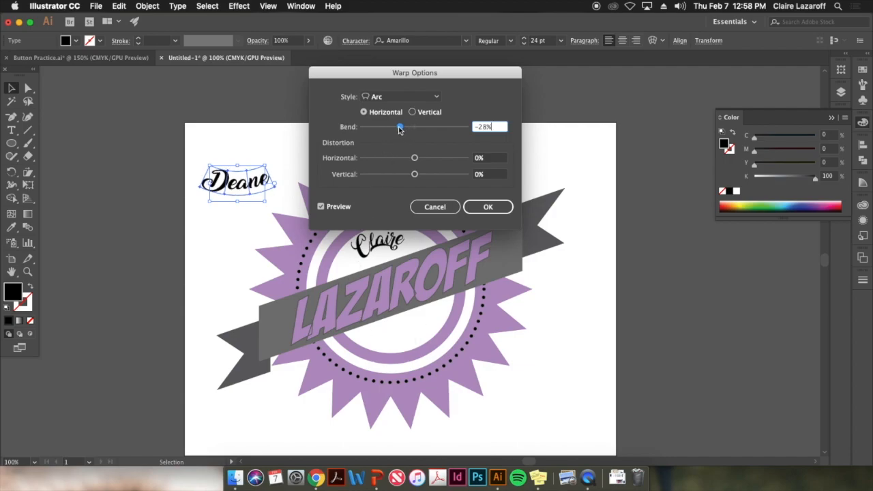
{"action": "left_click", "coordinate": [486, 208]}
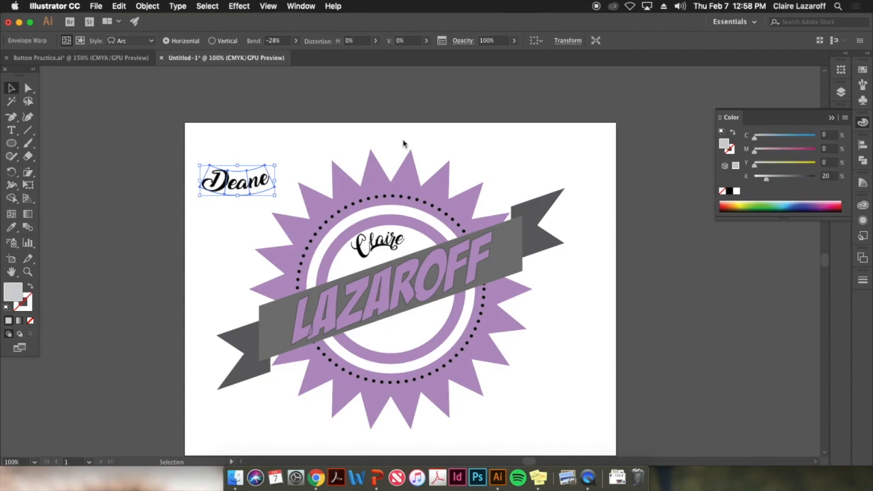
Step: Place the warped middle name inside the inner circle below the banner, tilted parallel to the banner, with its bend set to -22%
{"action": "left_click_drag", "start_coordinate": [262, 194], "coordinate": [418, 336]}
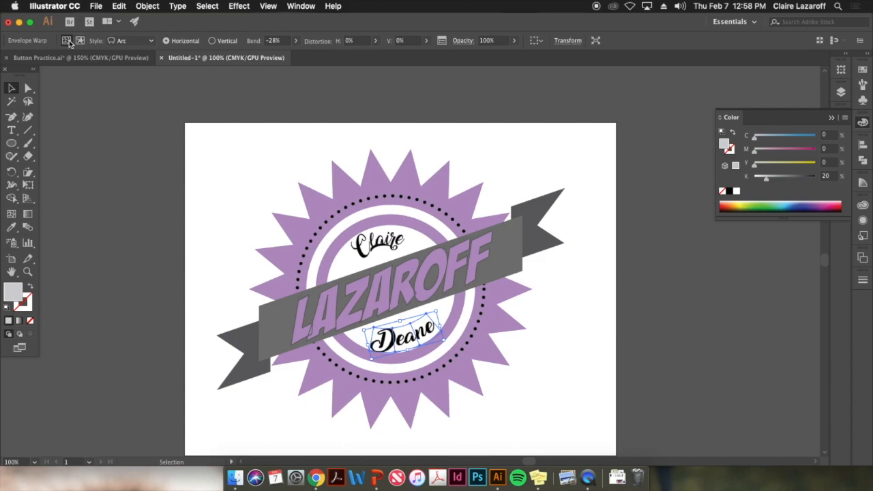
{"action": "left_click", "coordinate": [298, 42]}
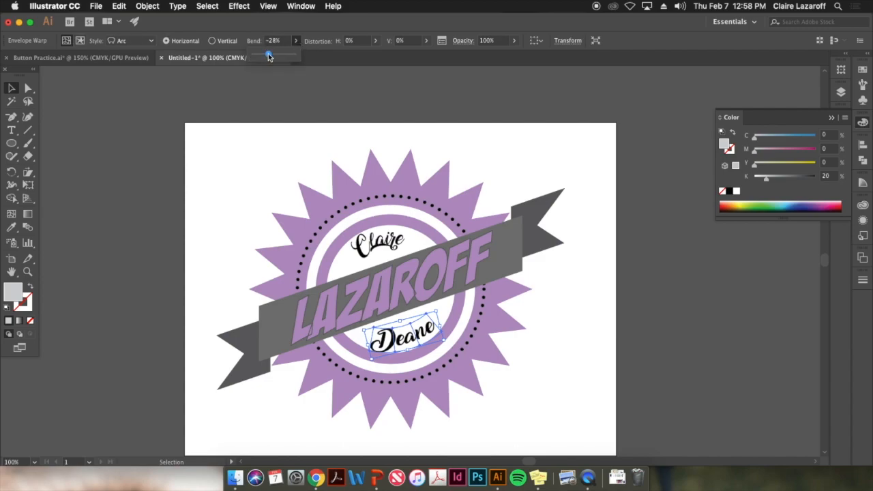
{"action": "left_click", "coordinate": [269, 55]}
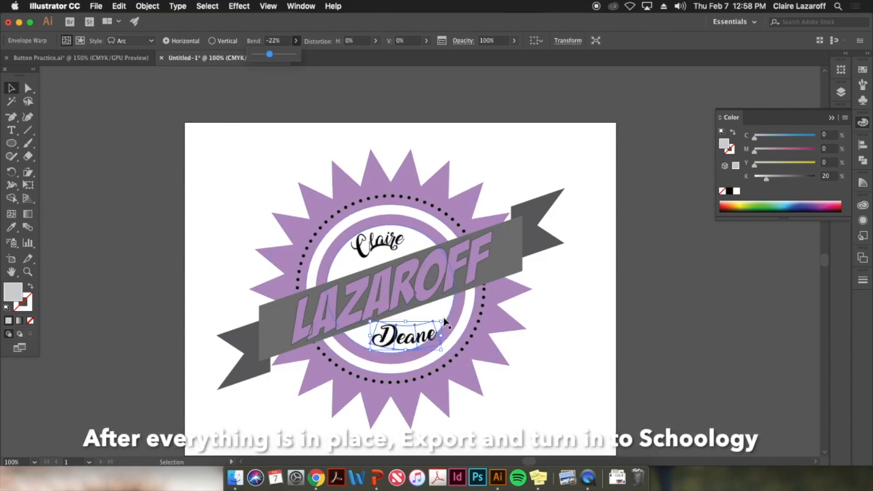
{"action": "left_click_drag", "start_coordinate": [445, 322], "coordinate": [437, 310]}
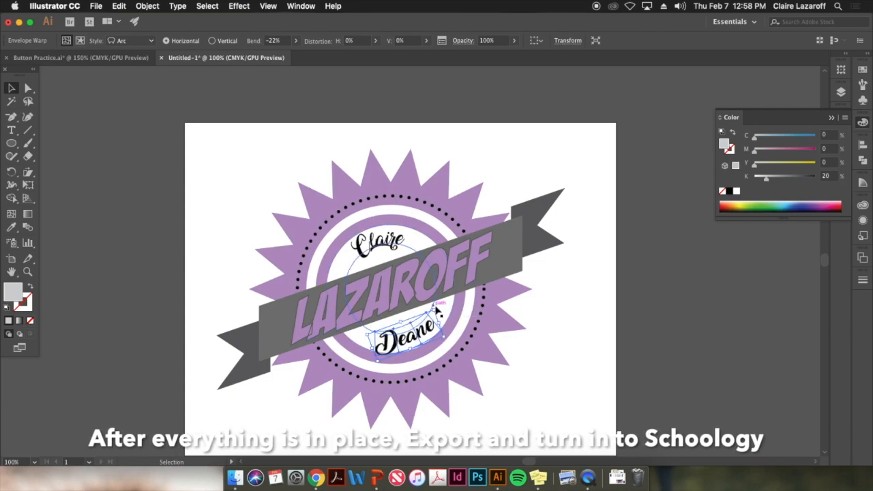